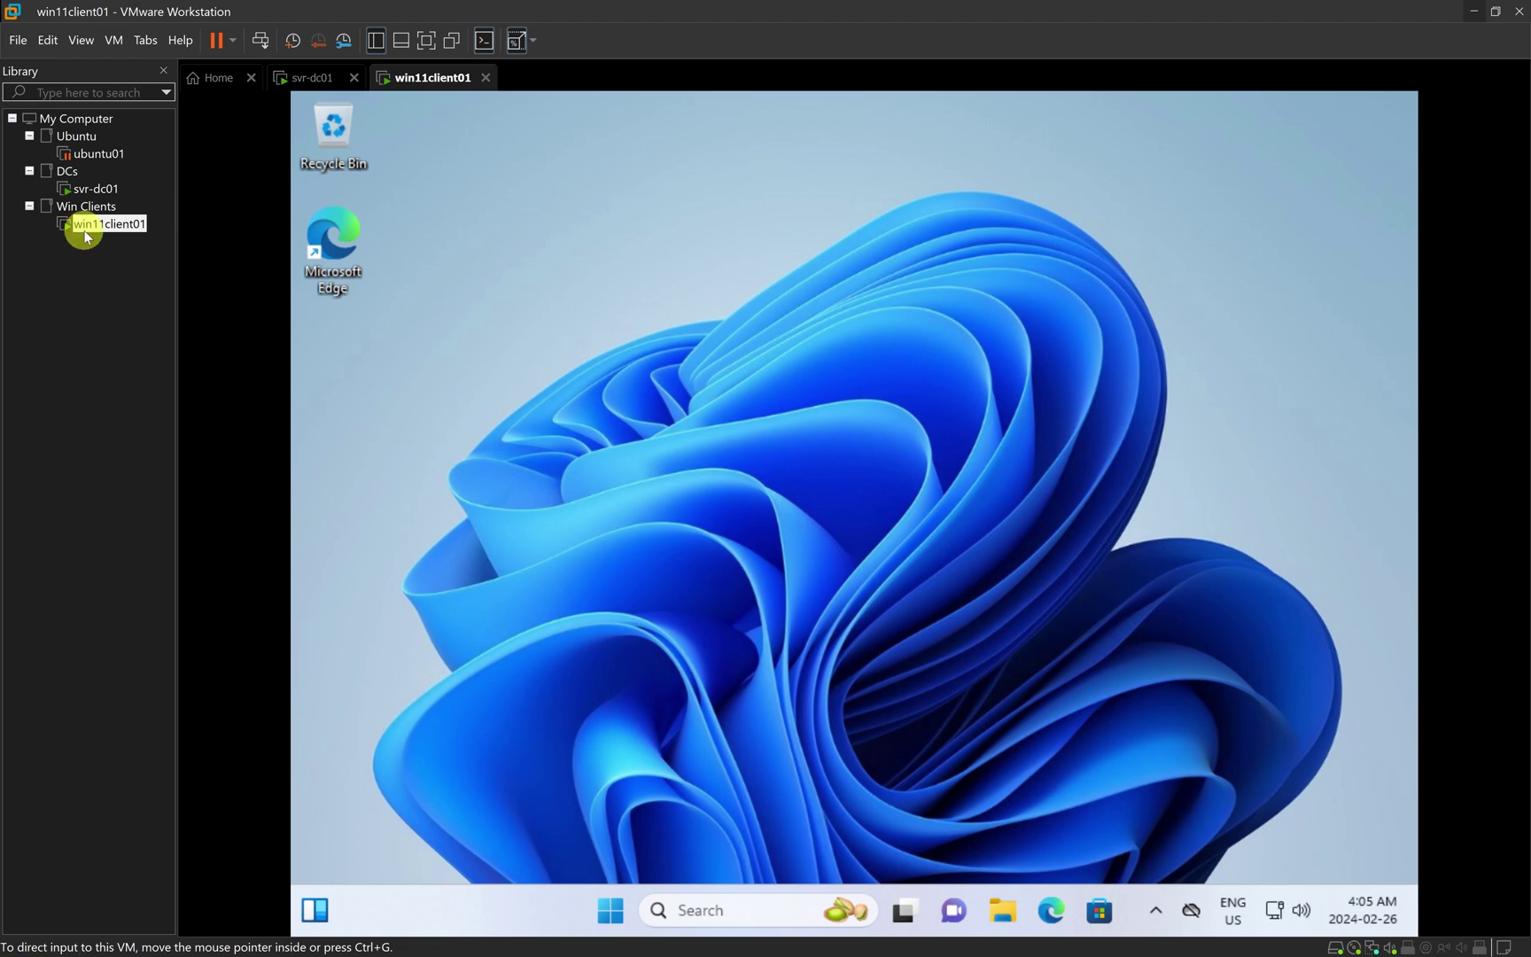
- Switch to the svr-dc01 virtual machine tab from the Library tree
{"action": "left_click", "coordinate": [98, 190]}
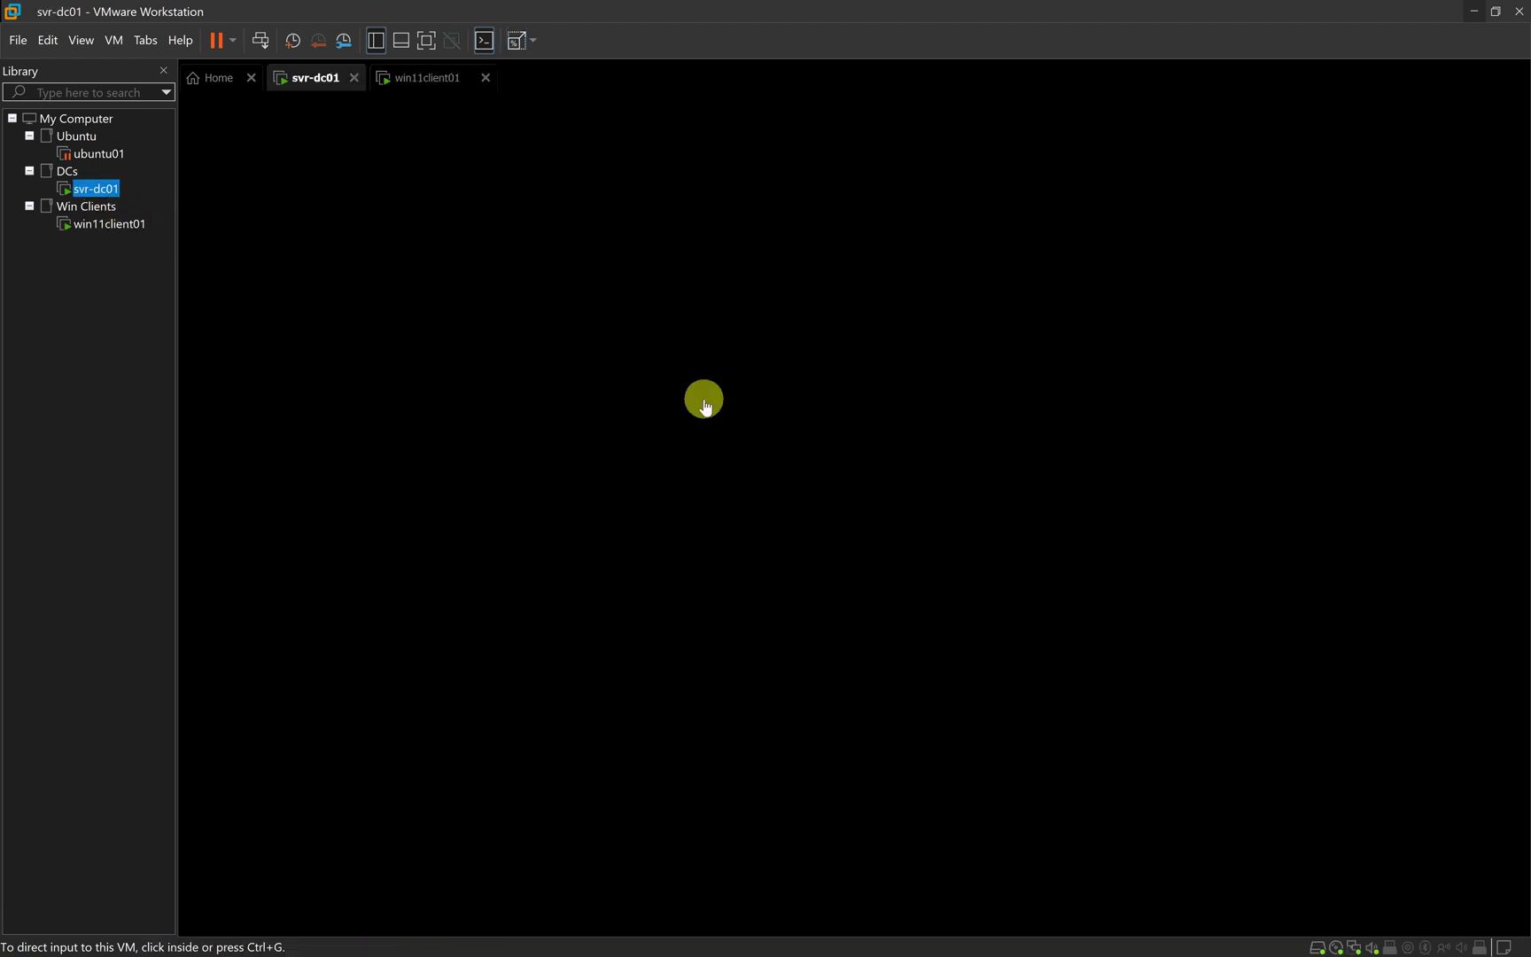
- Unlock svr-dc01 with Ctrl+Alt+Insert and sign in as Administrator with the account password
{"action": "left_click", "coordinate": [725, 561]}
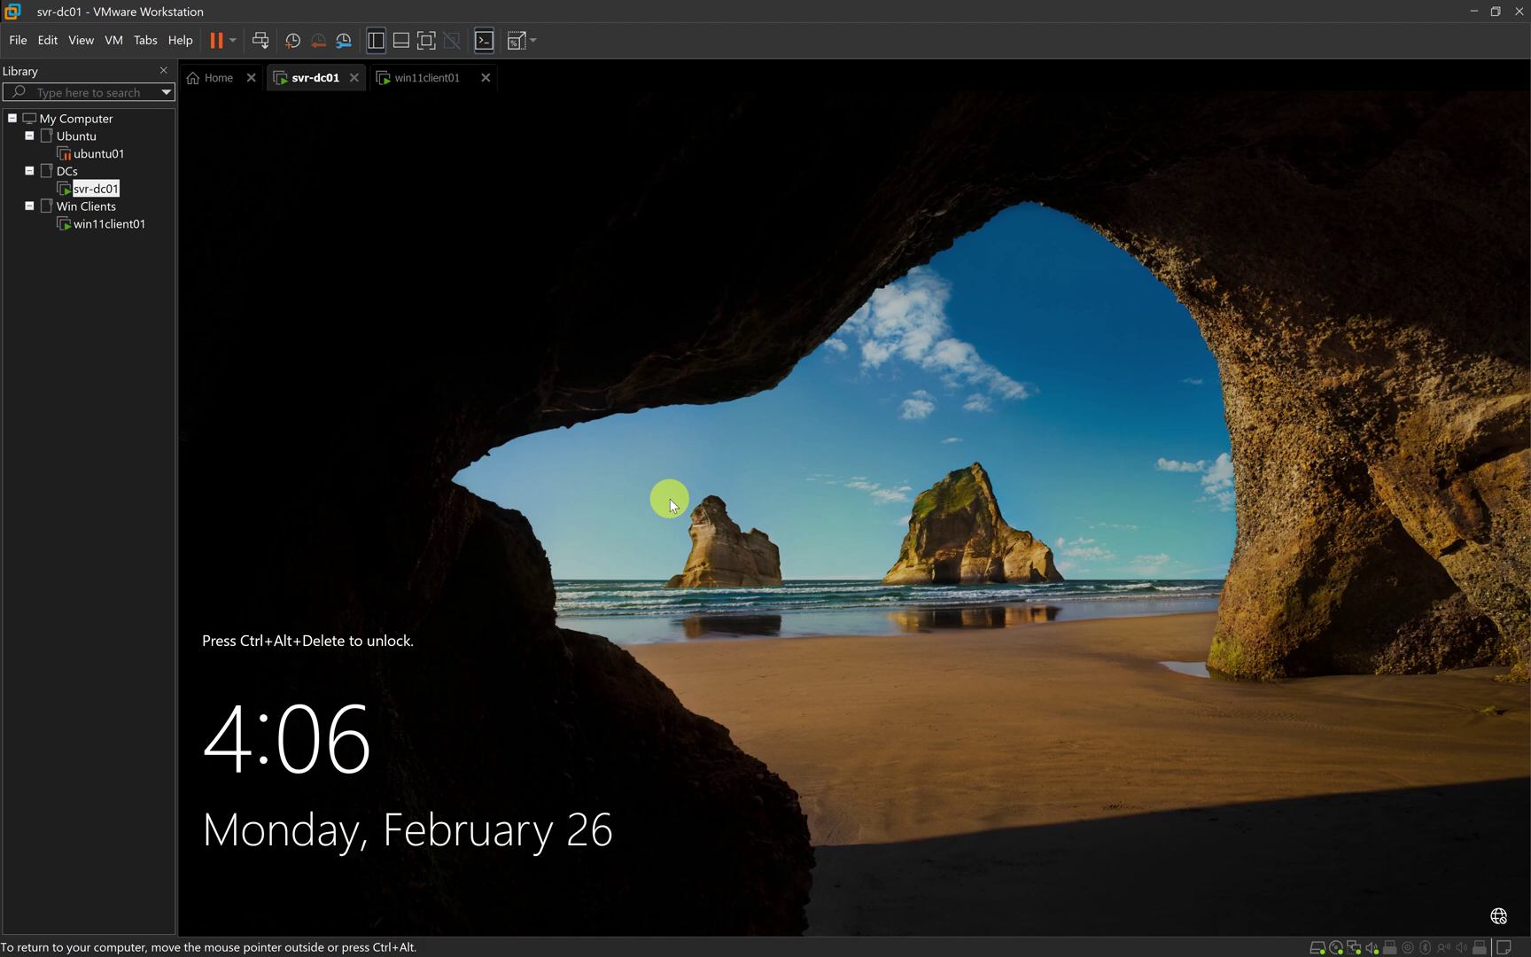
{"action": "key", "text": "ctrl+alt+Insert"}
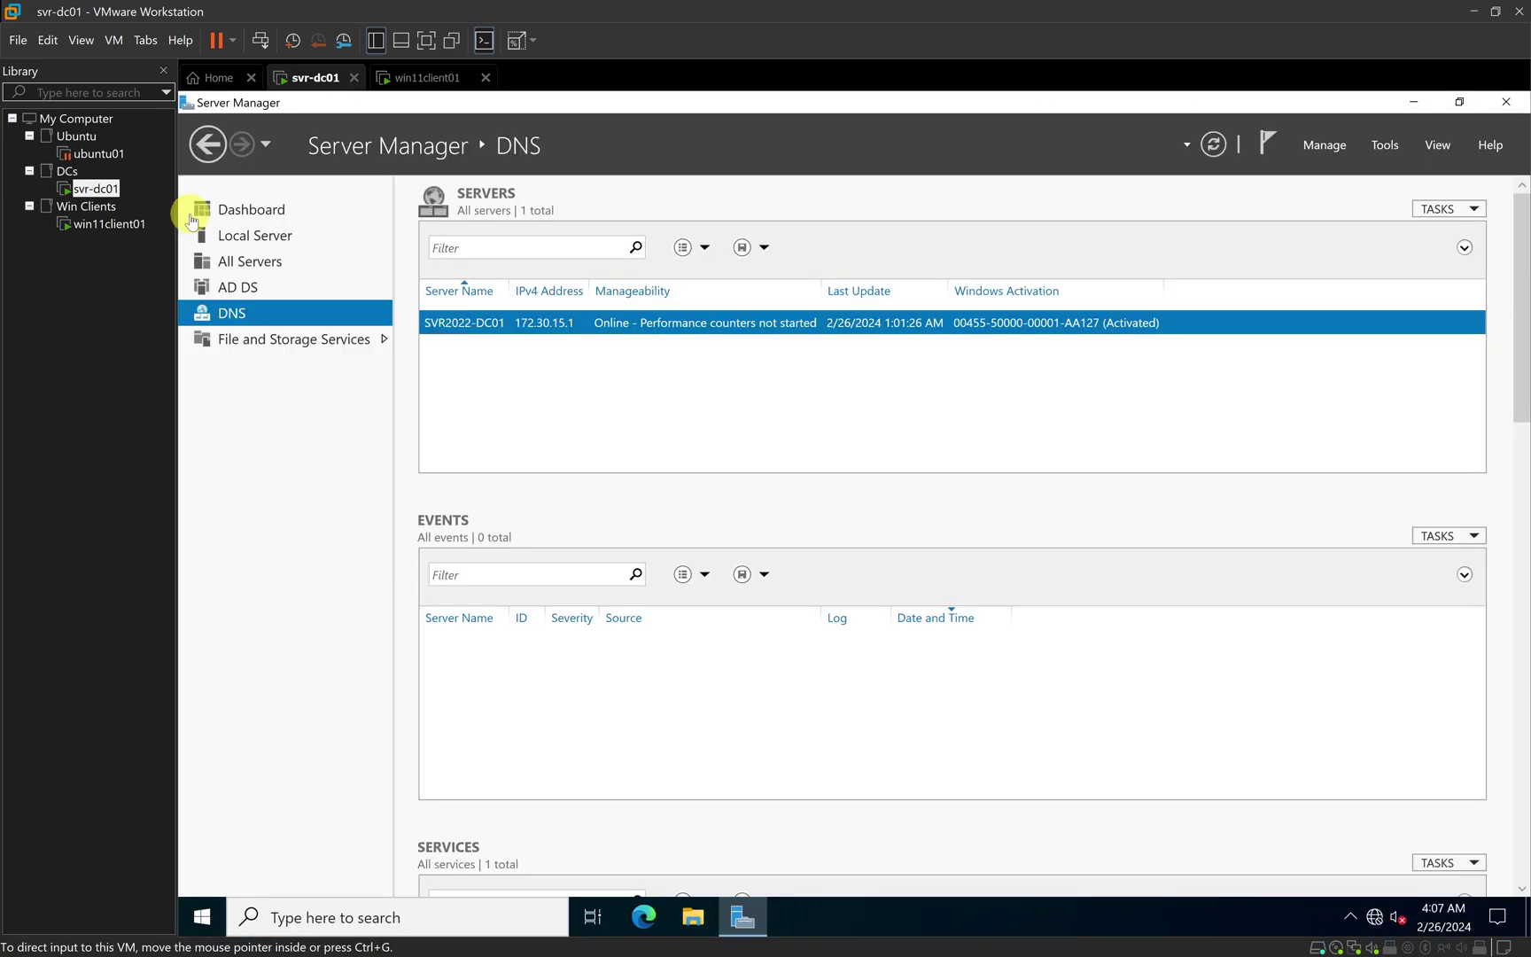
- From Server Manager's Local Server page, open Ethernet0 details showing 172.30.15.1 and 255.255.255.0
{"action": "left_click", "coordinate": [248, 209]}
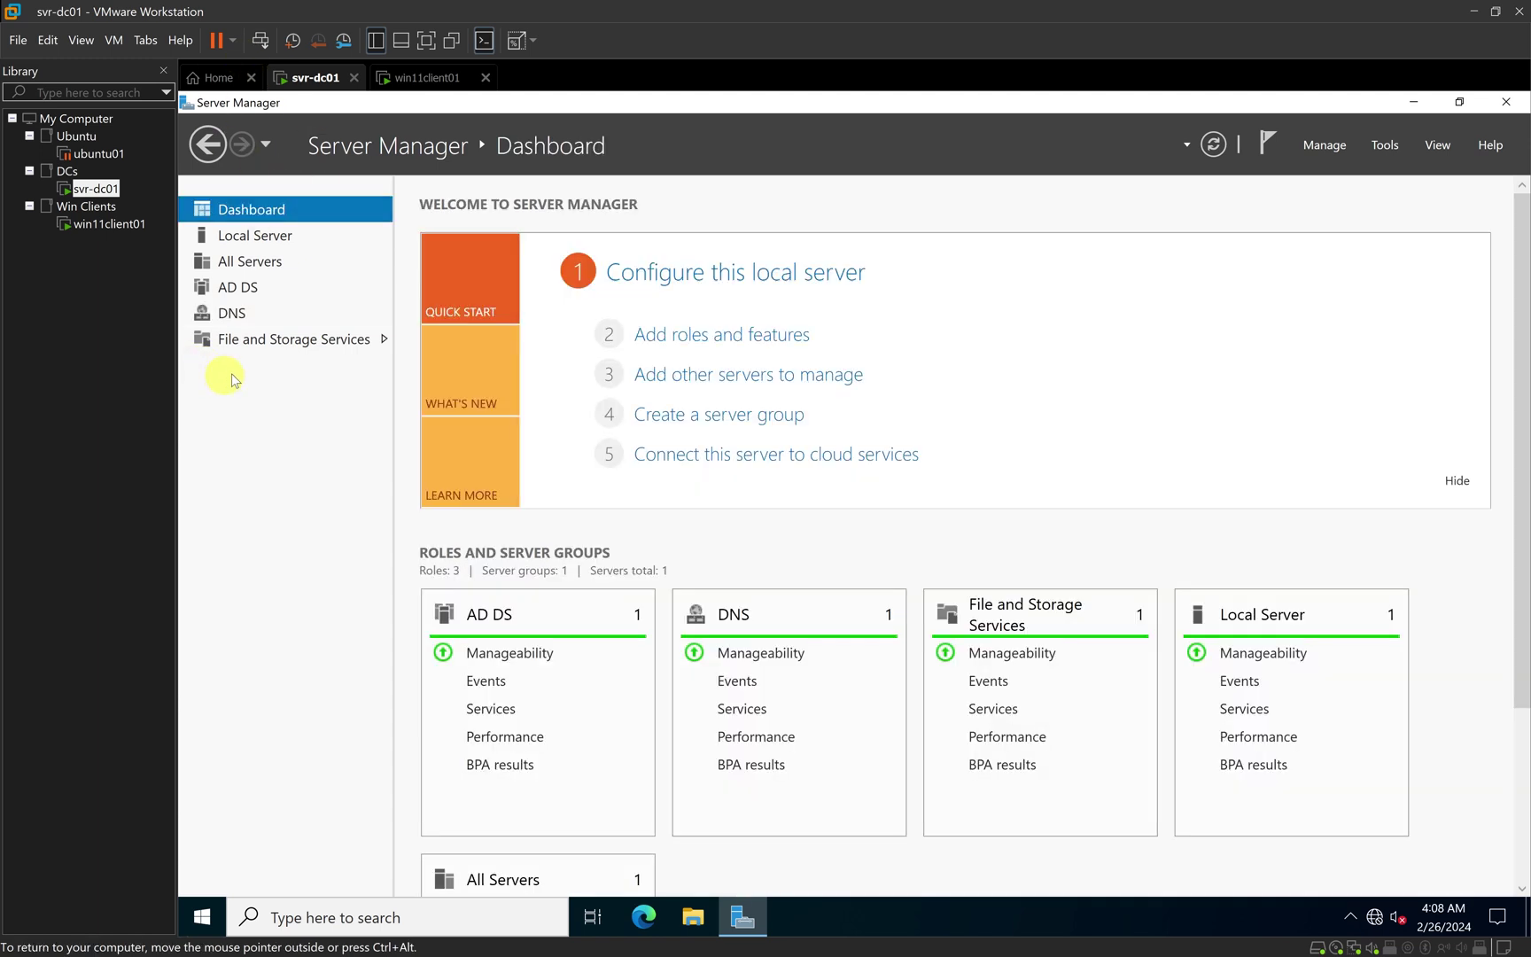
{"action": "left_click", "coordinate": [245, 235]}
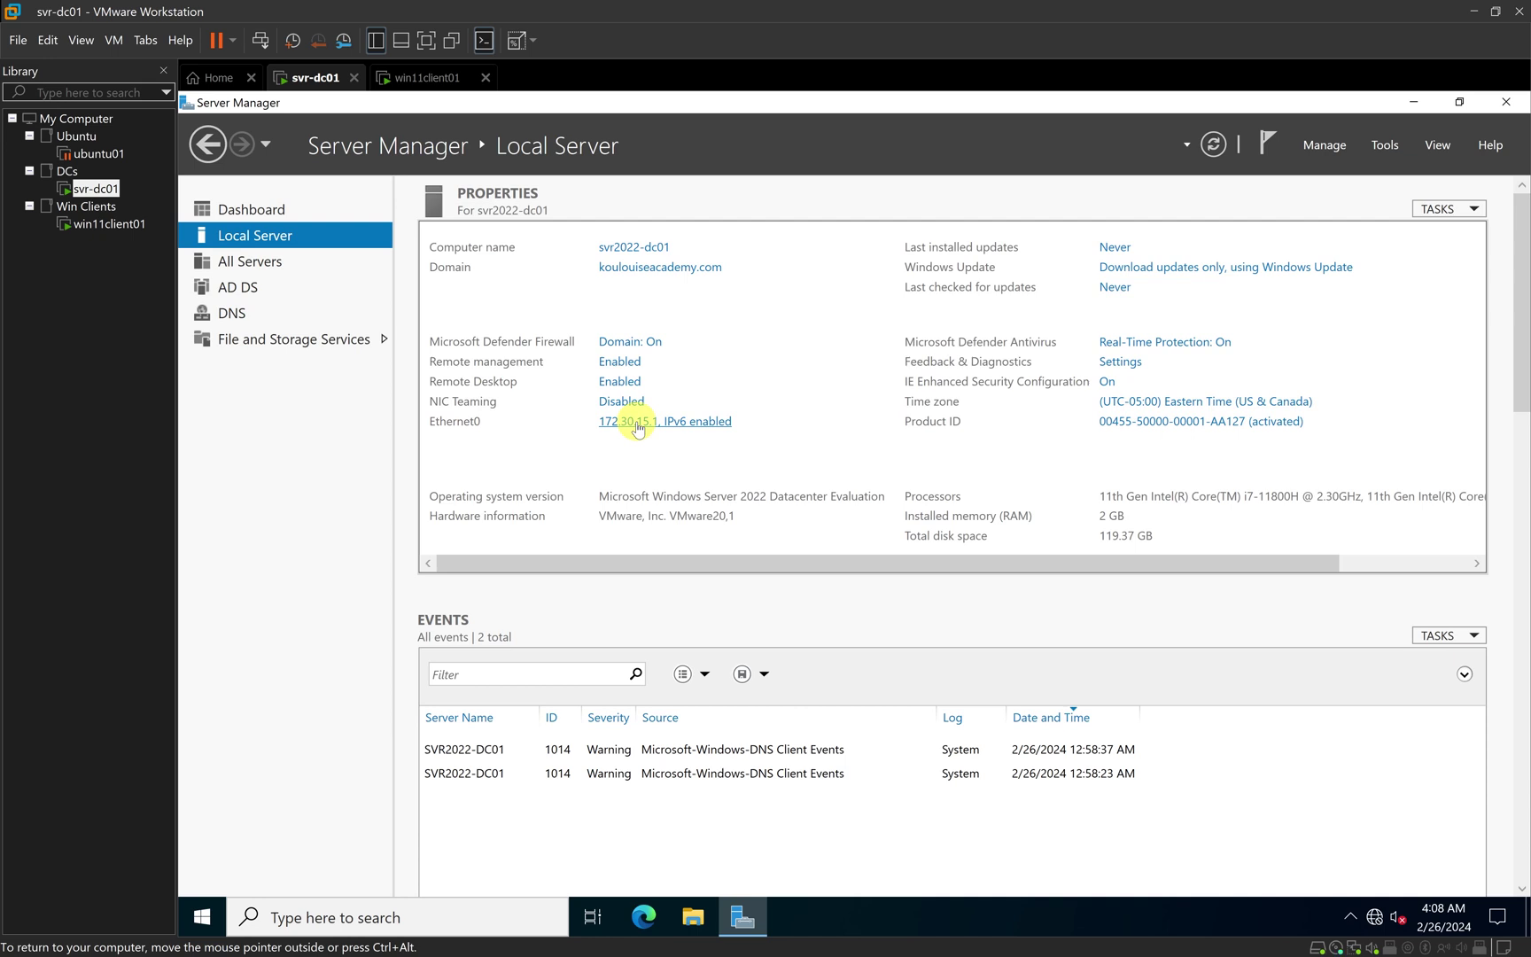
{"action": "left_click", "coordinate": [638, 423]}
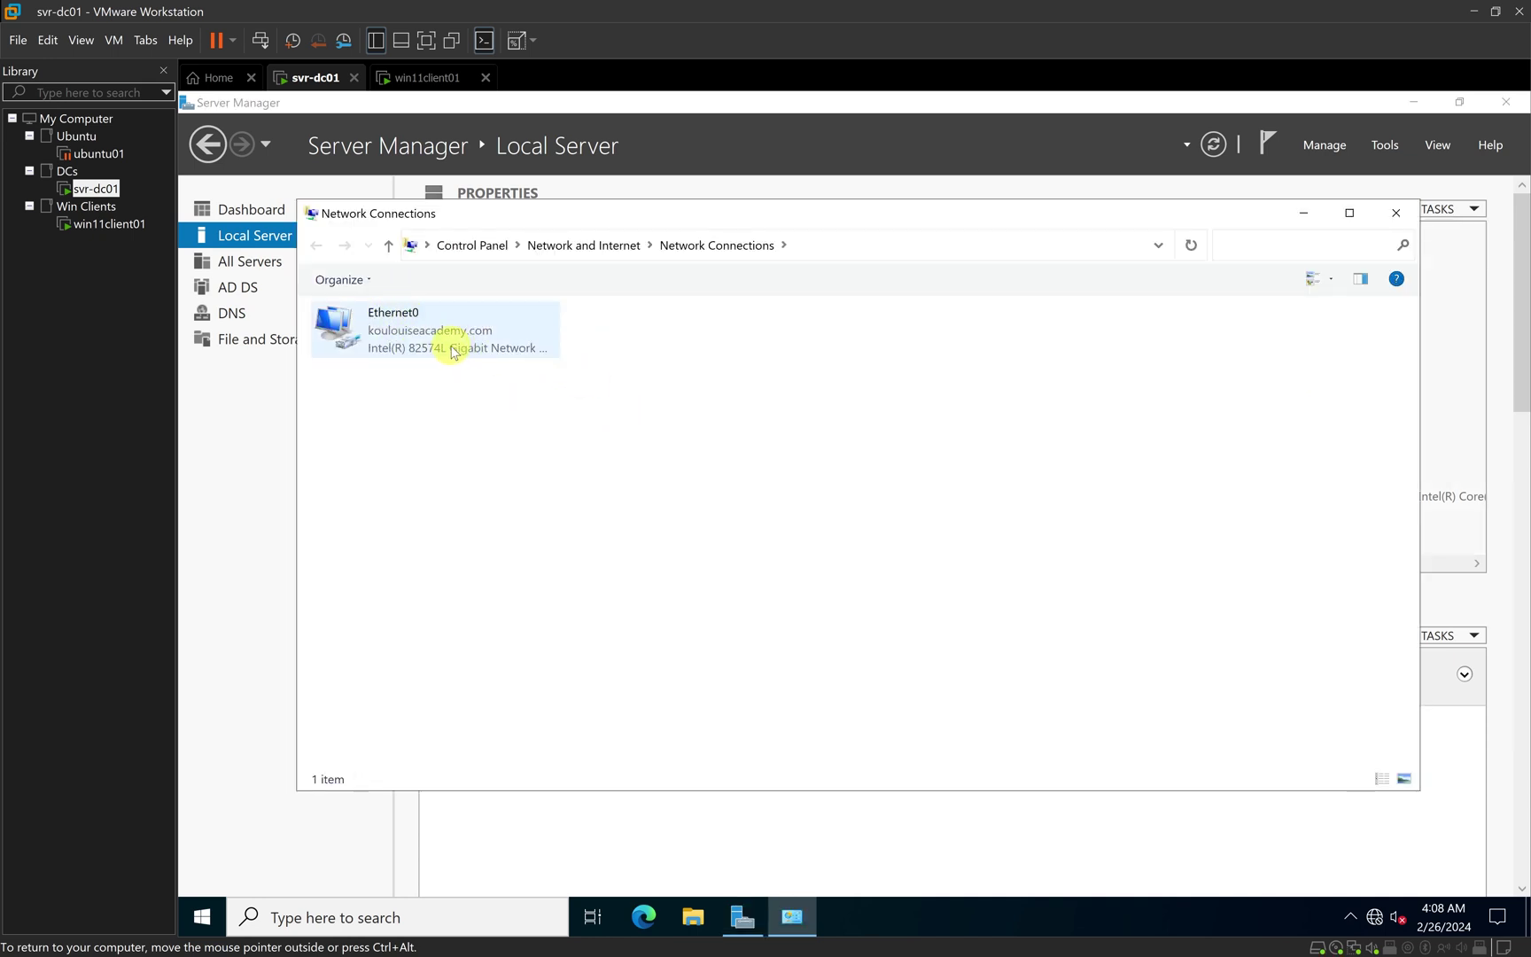
{"action": "double_click", "coordinate": [404, 333]}
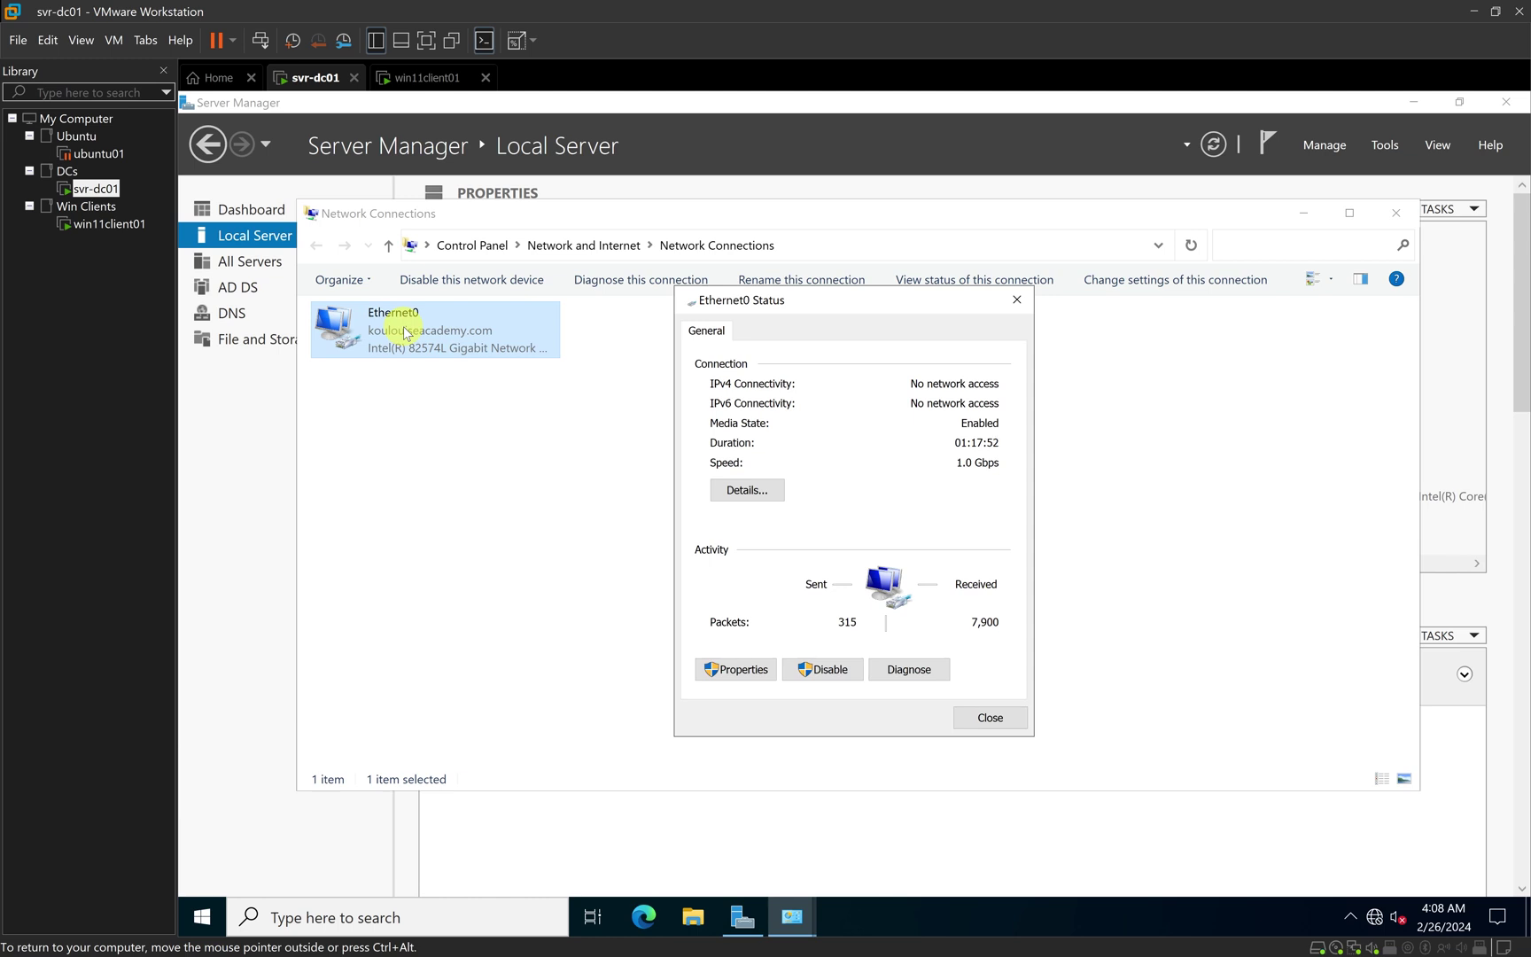
{"action": "left_click", "coordinate": [745, 492]}
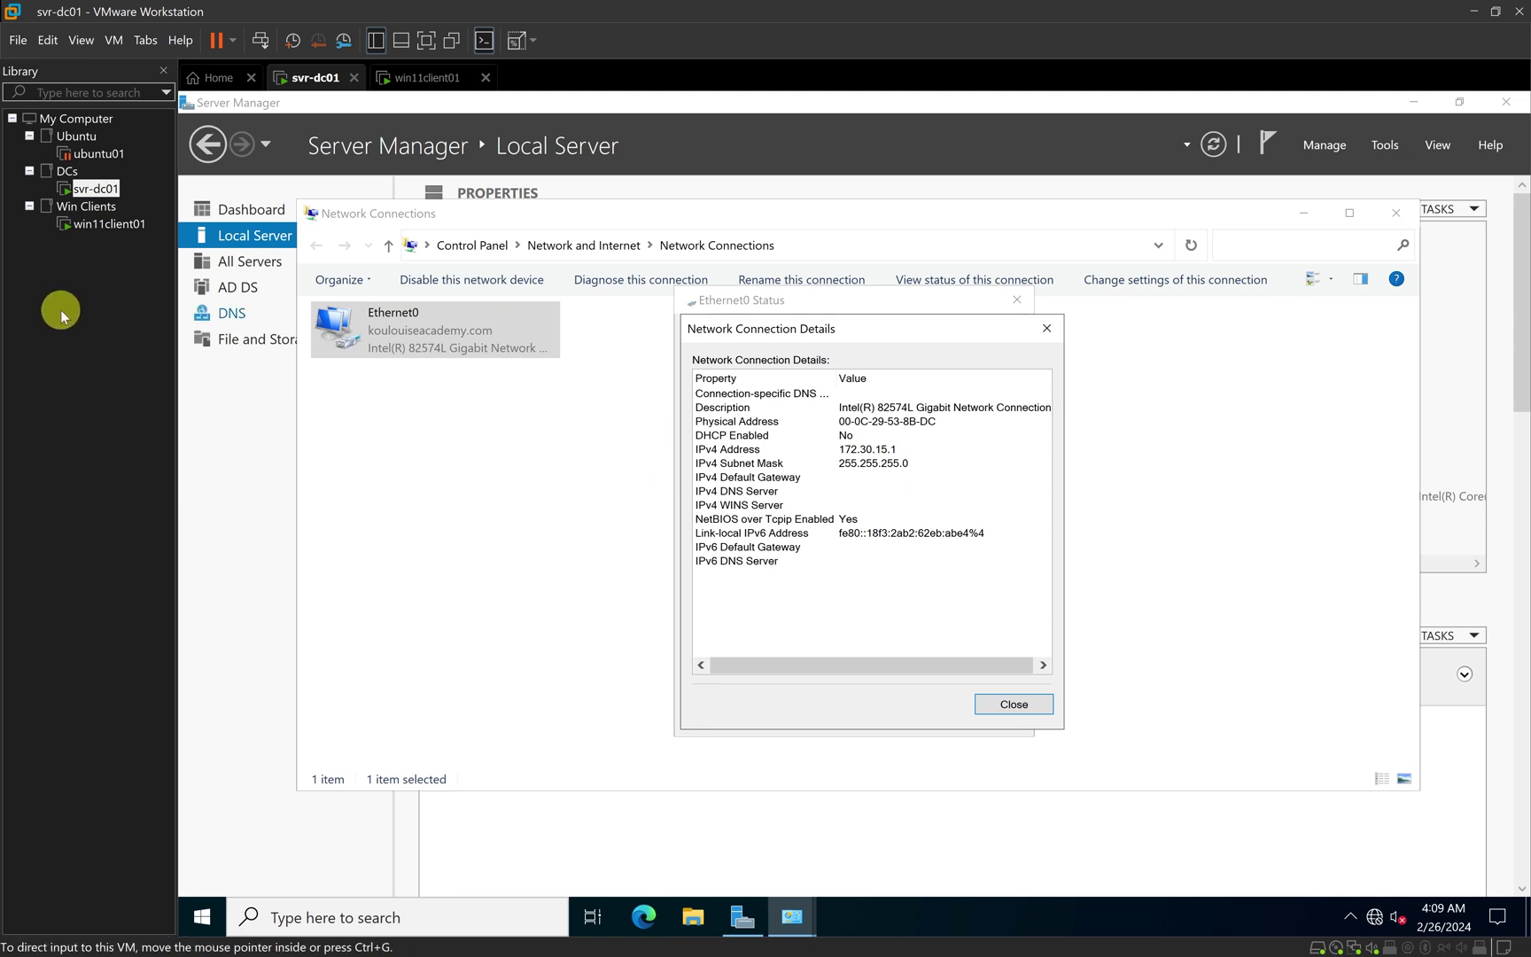
- Switch to win11client01 and open its Ethernet properties from Network and Internet settings
{"action": "left_click", "coordinate": [84, 224]}
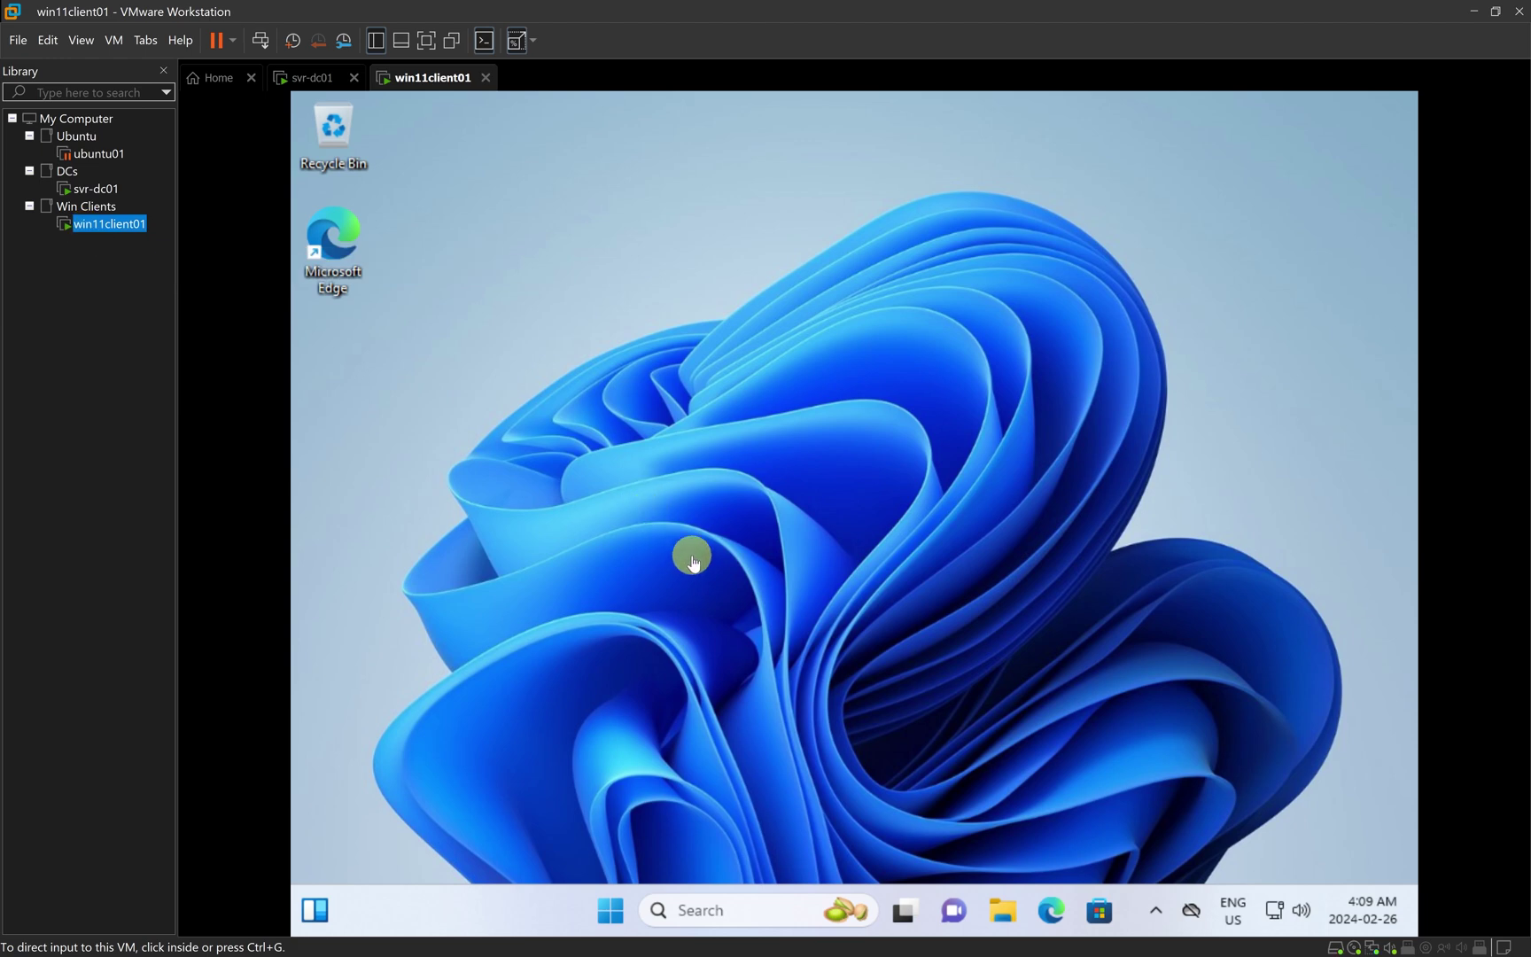
{"action": "left_click", "coordinate": [1138, 624]}
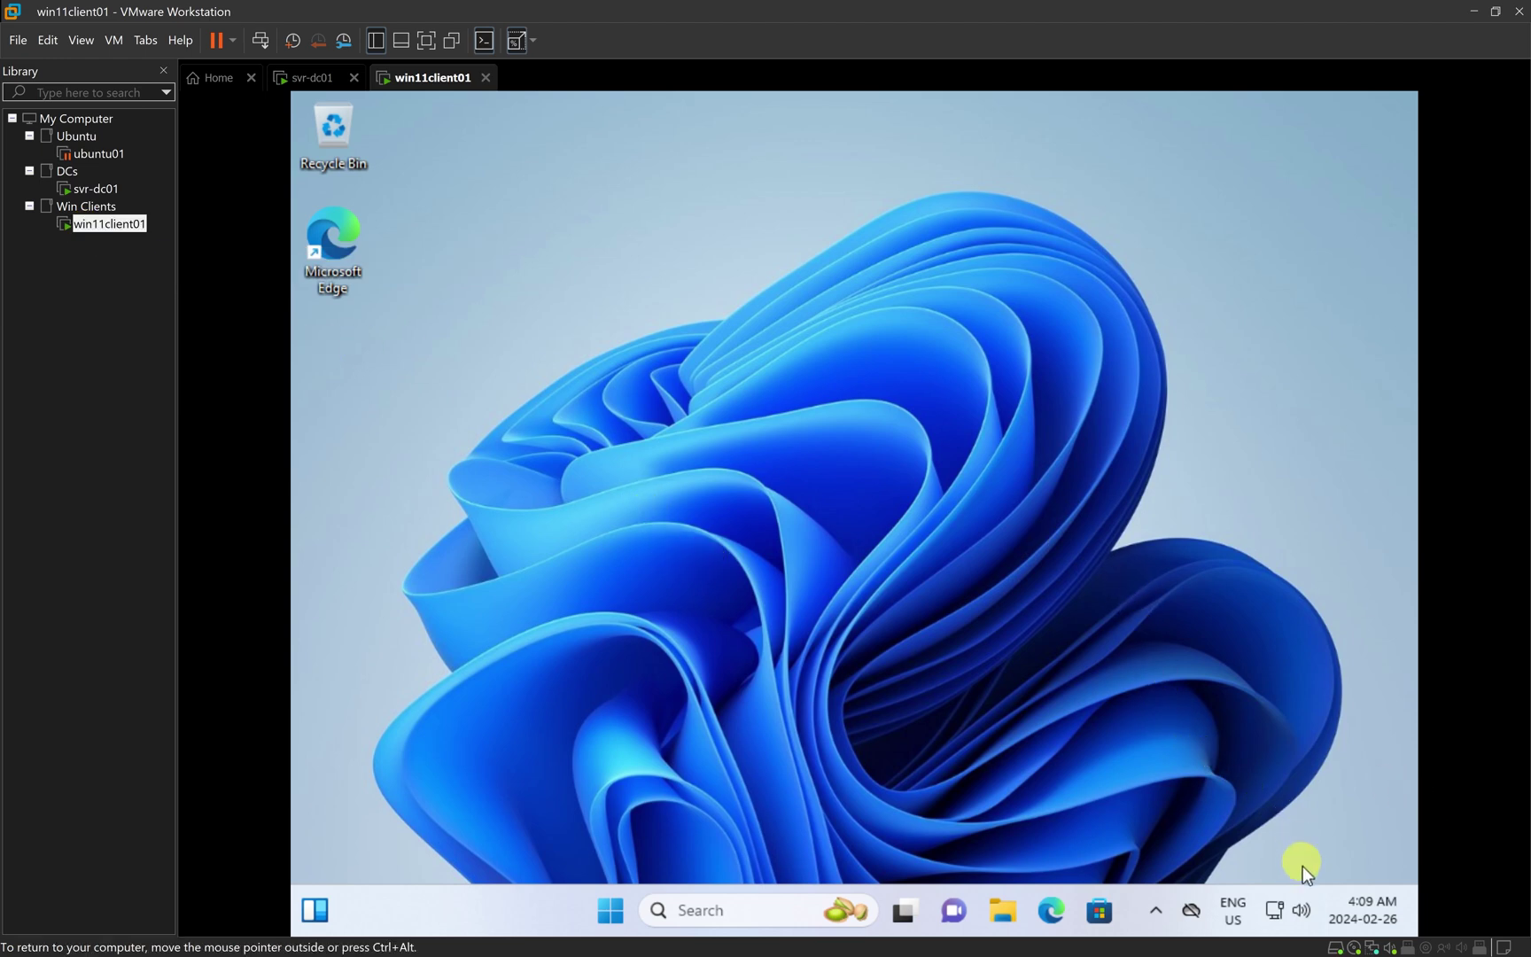
{"action": "right_click", "coordinate": [1275, 909]}
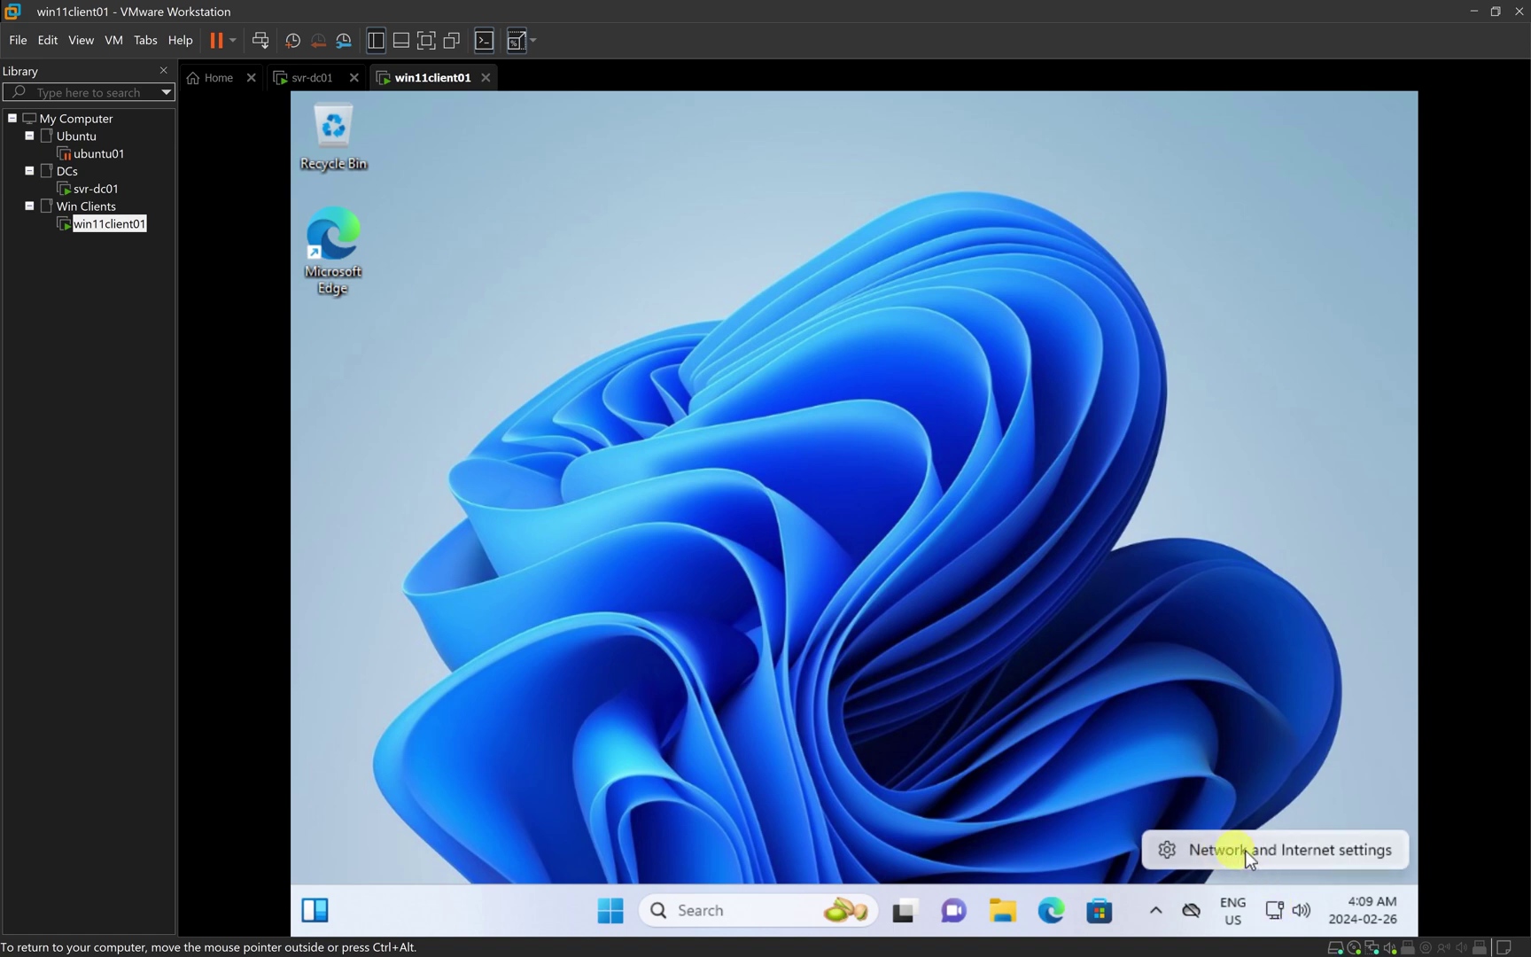
{"action": "left_click", "coordinate": [1292, 850]}
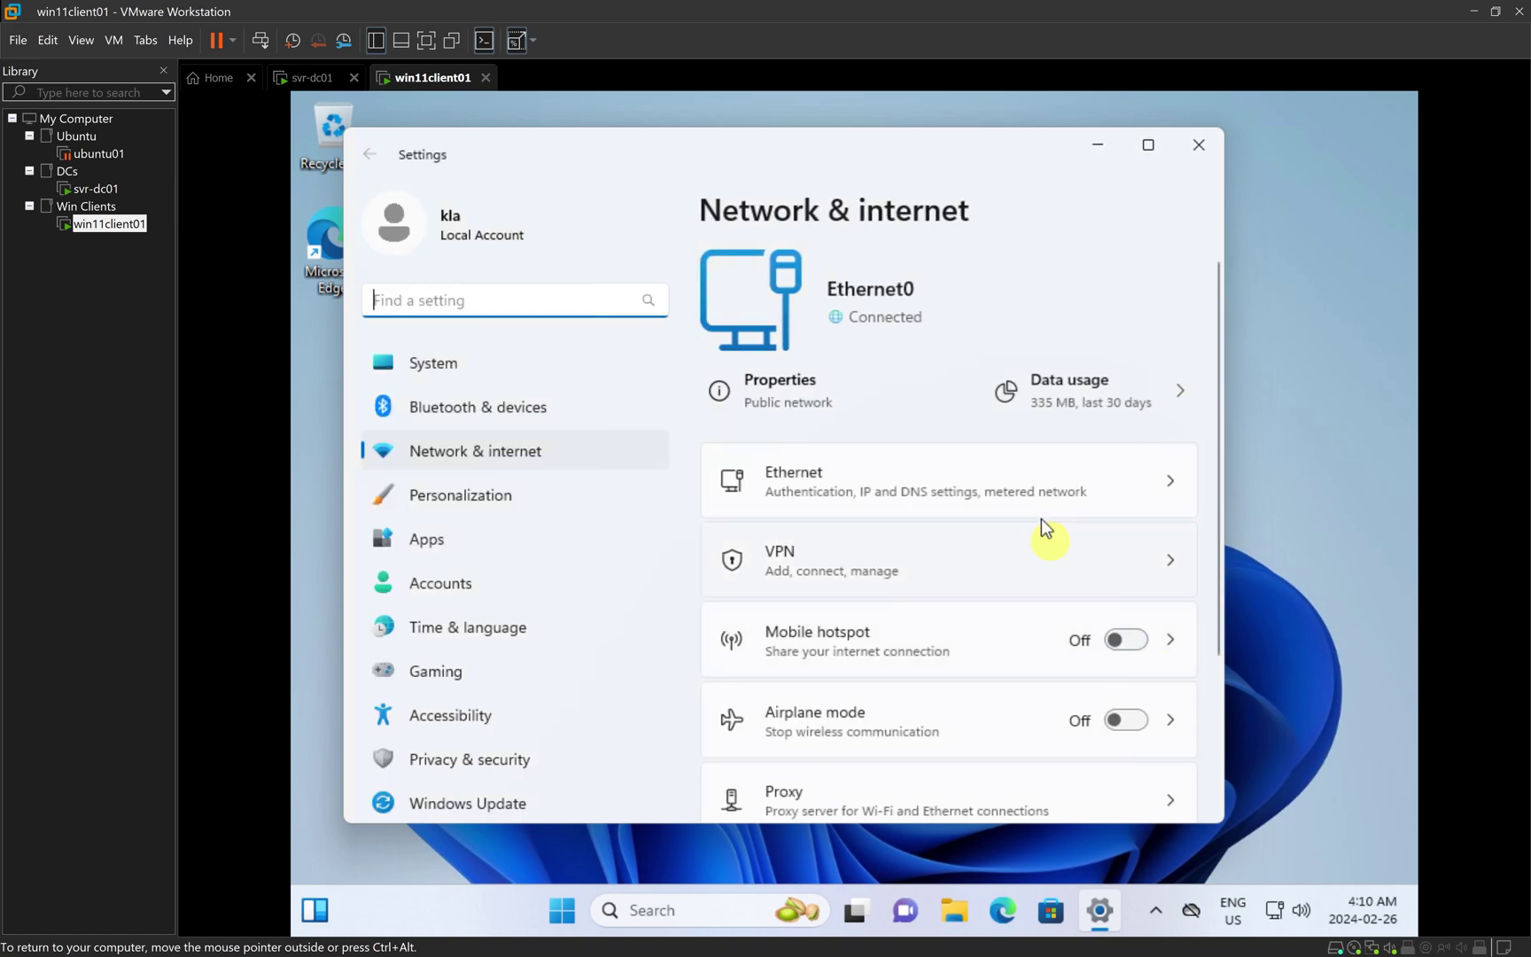
{"action": "left_click", "coordinate": [1148, 145]}
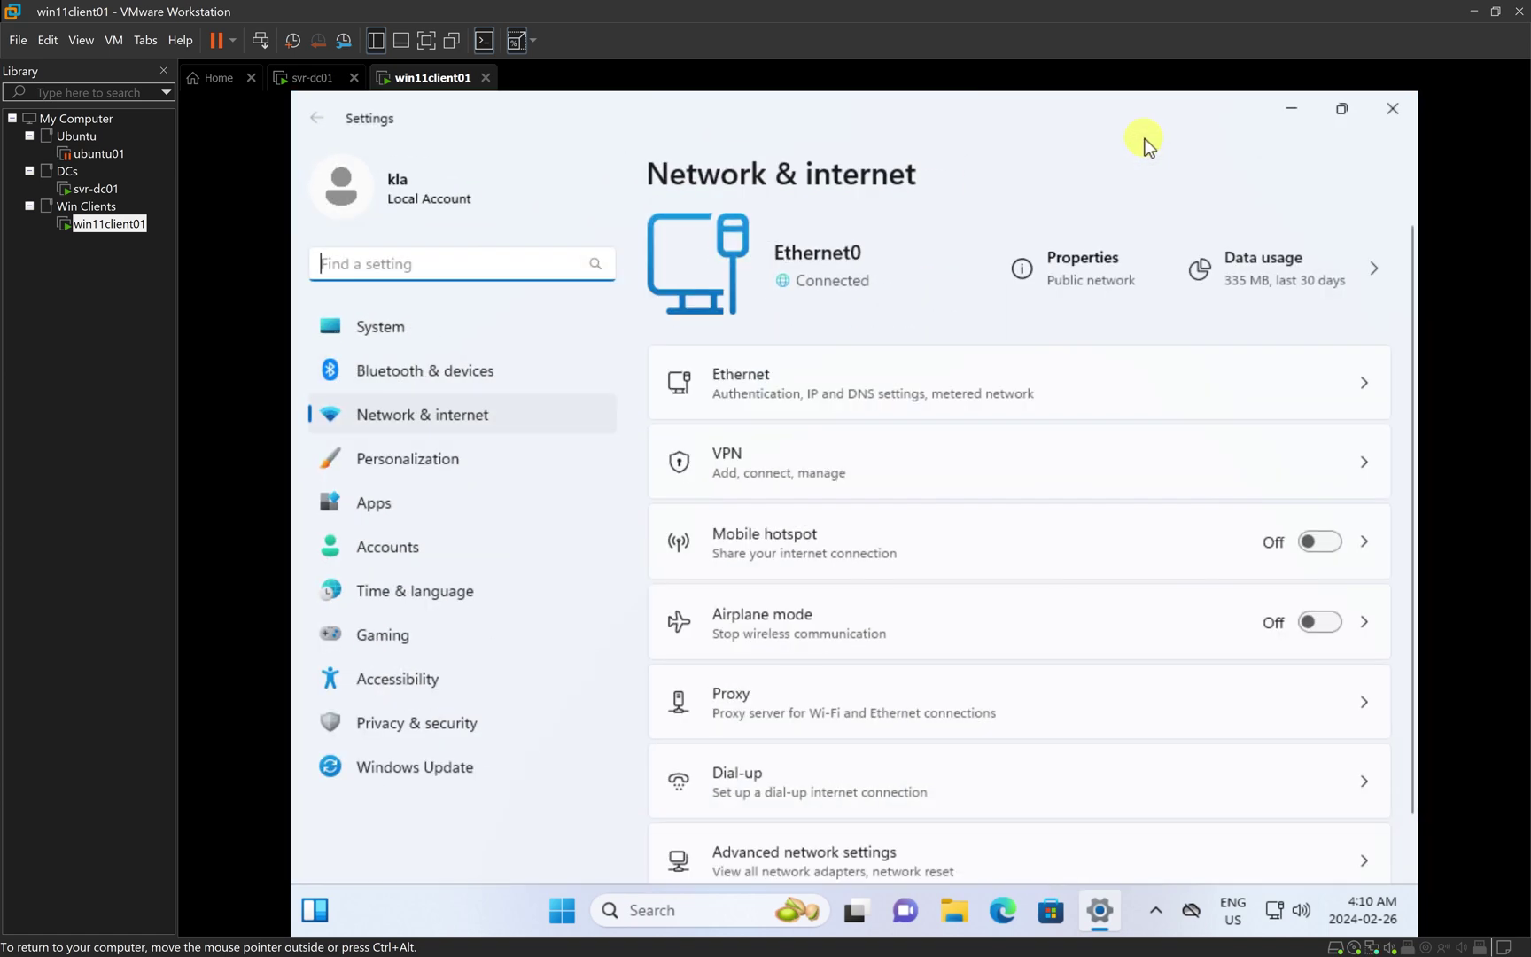
{"action": "left_click", "coordinate": [1092, 261]}
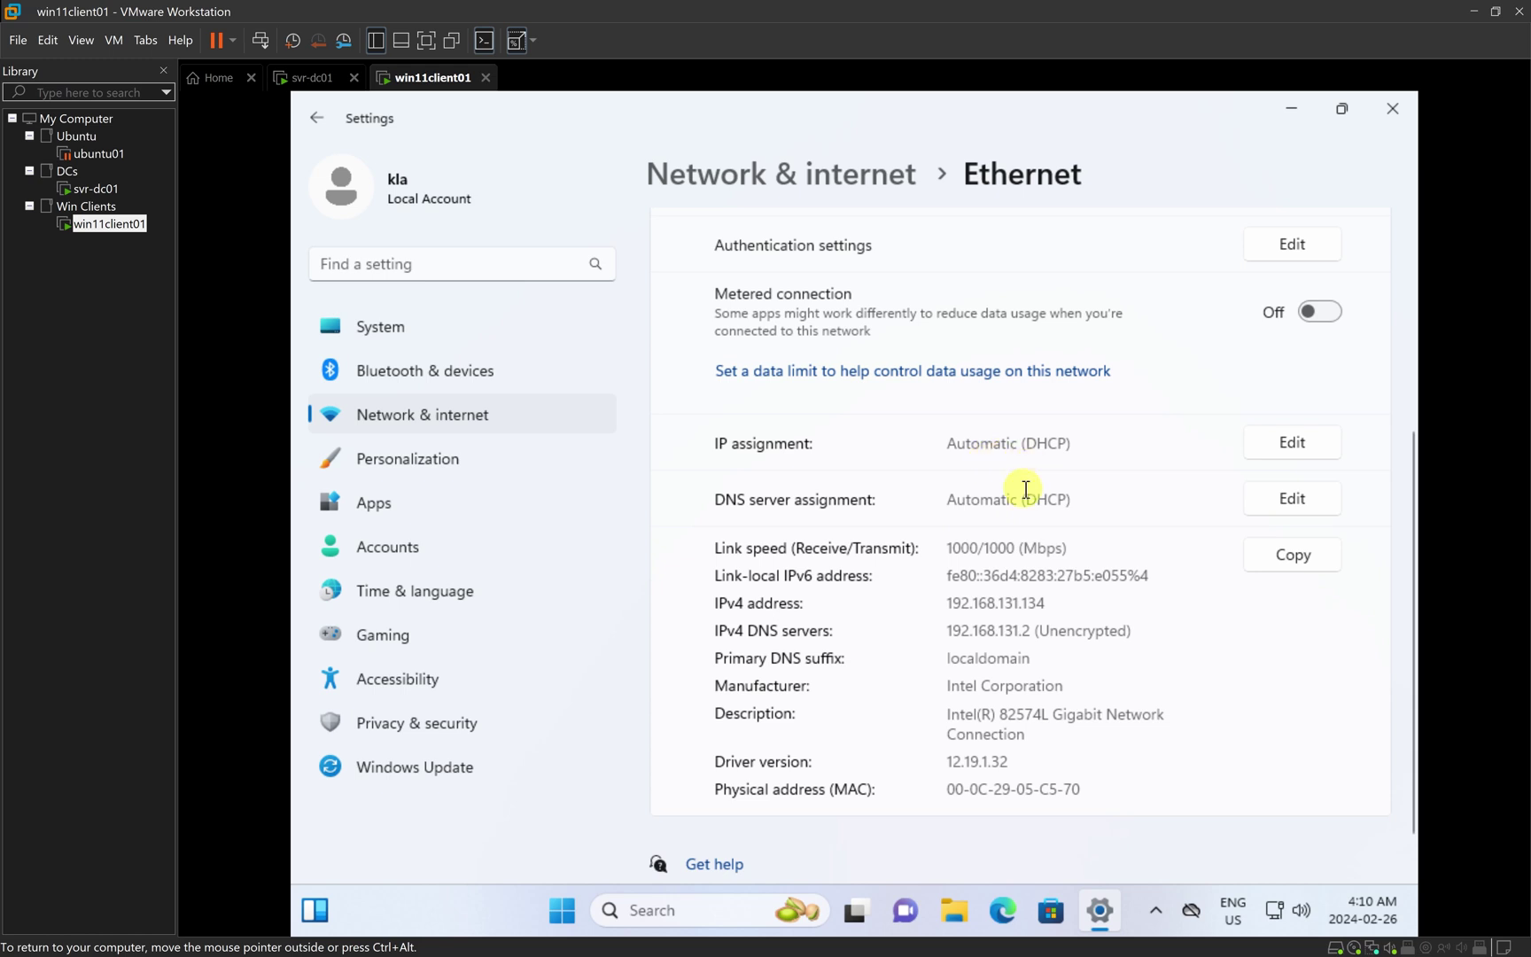
- Change the Ethernet IP assignment to Manual with IPv4 turned on
{"action": "left_click", "coordinate": [1293, 443]}
{"action": "left_click", "coordinate": [979, 457]}
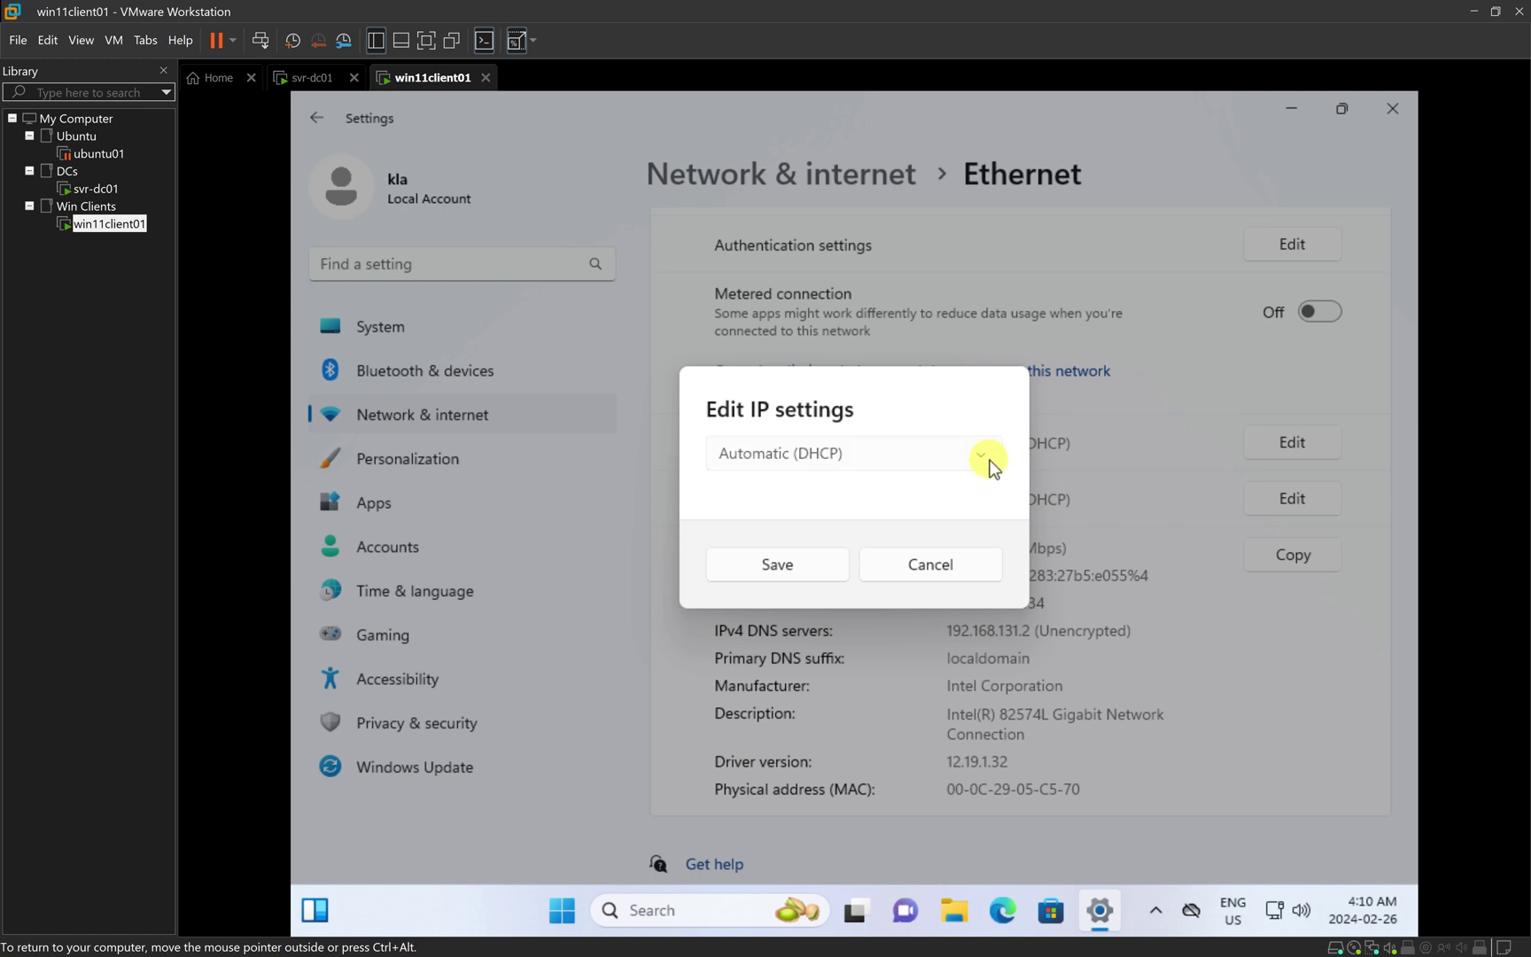
{"action": "left_click", "coordinate": [779, 495]}
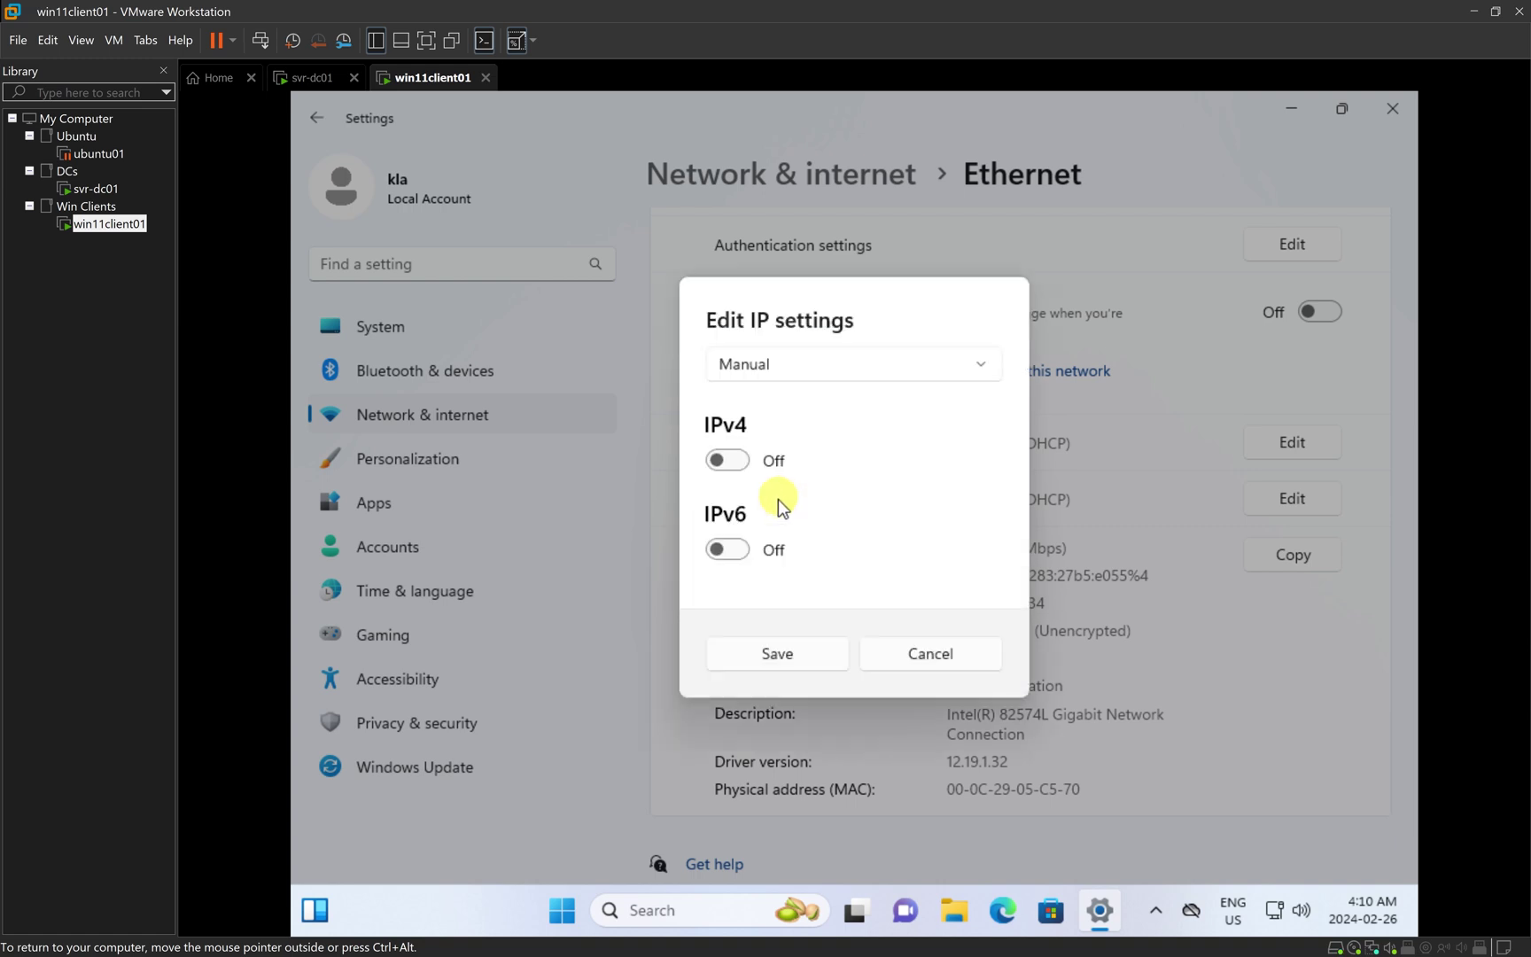
{"action": "left_click", "coordinate": [722, 461]}
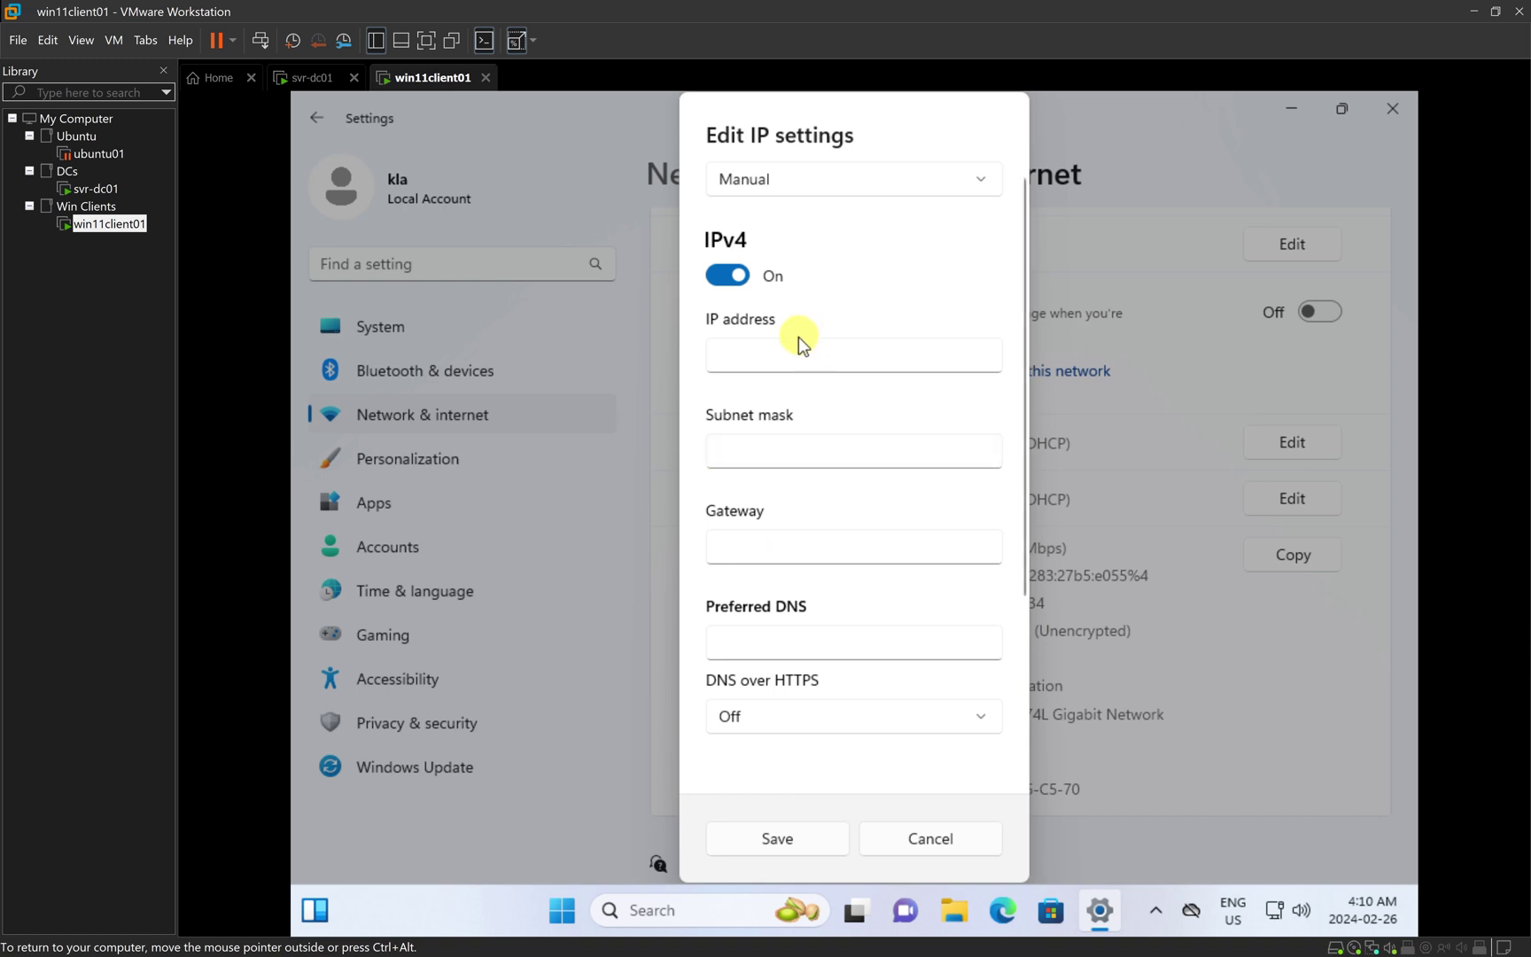
- Enter IP 172.30.15.2, mask 255.255.255.0, preferred DNS 172.30.15.1, and save
{"action": "left_click", "coordinate": [782, 357]}
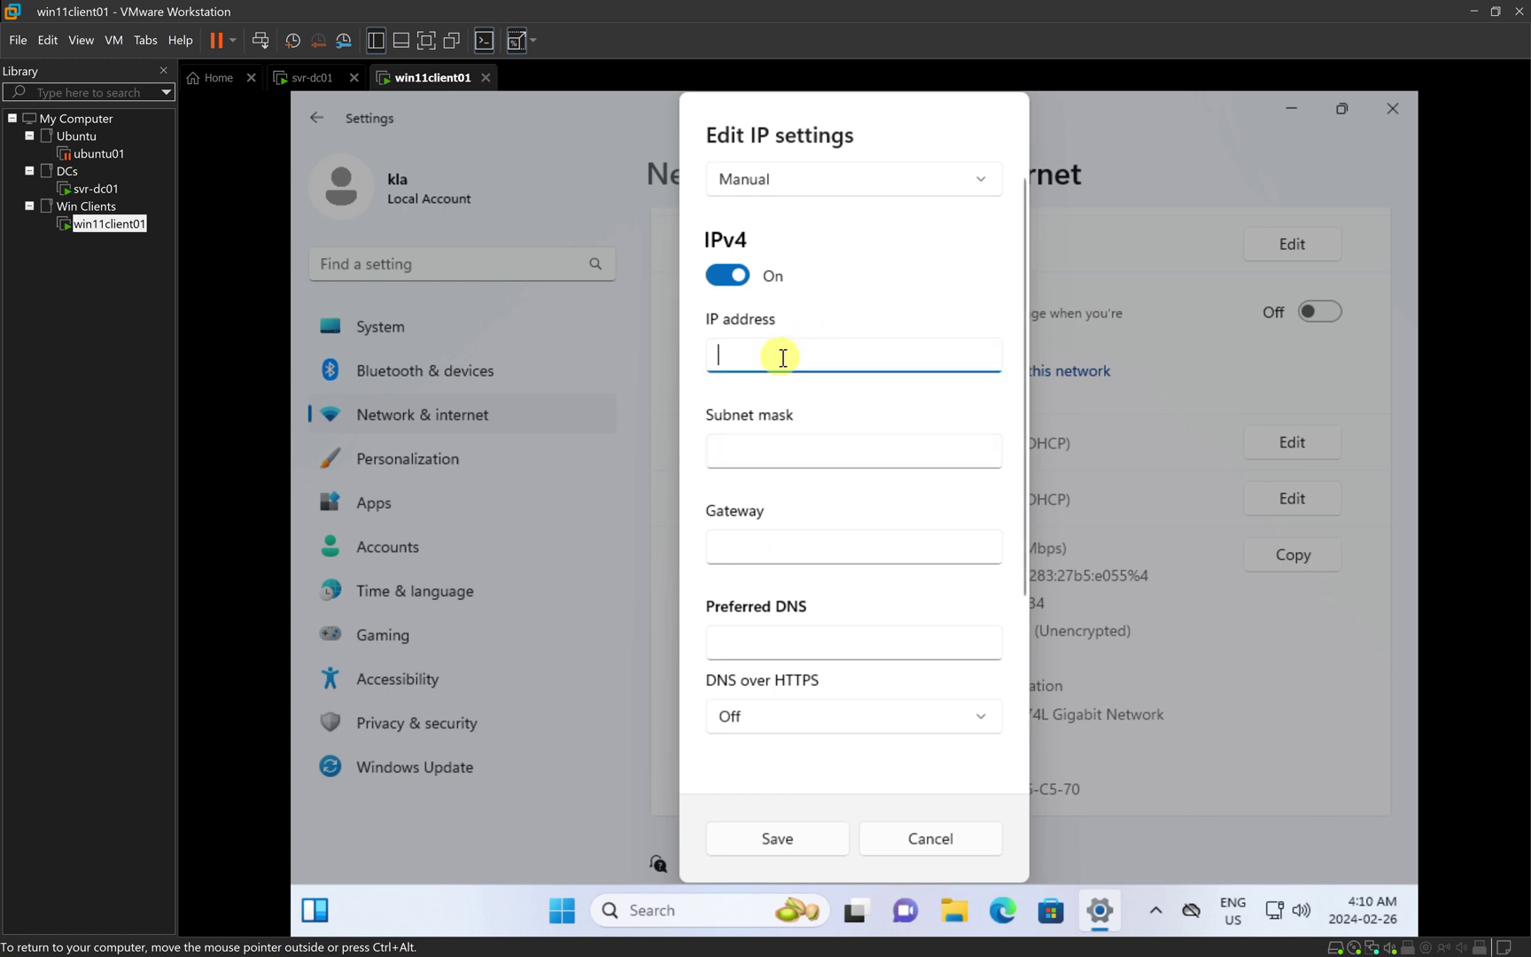
{"action": "type", "text": "172"}
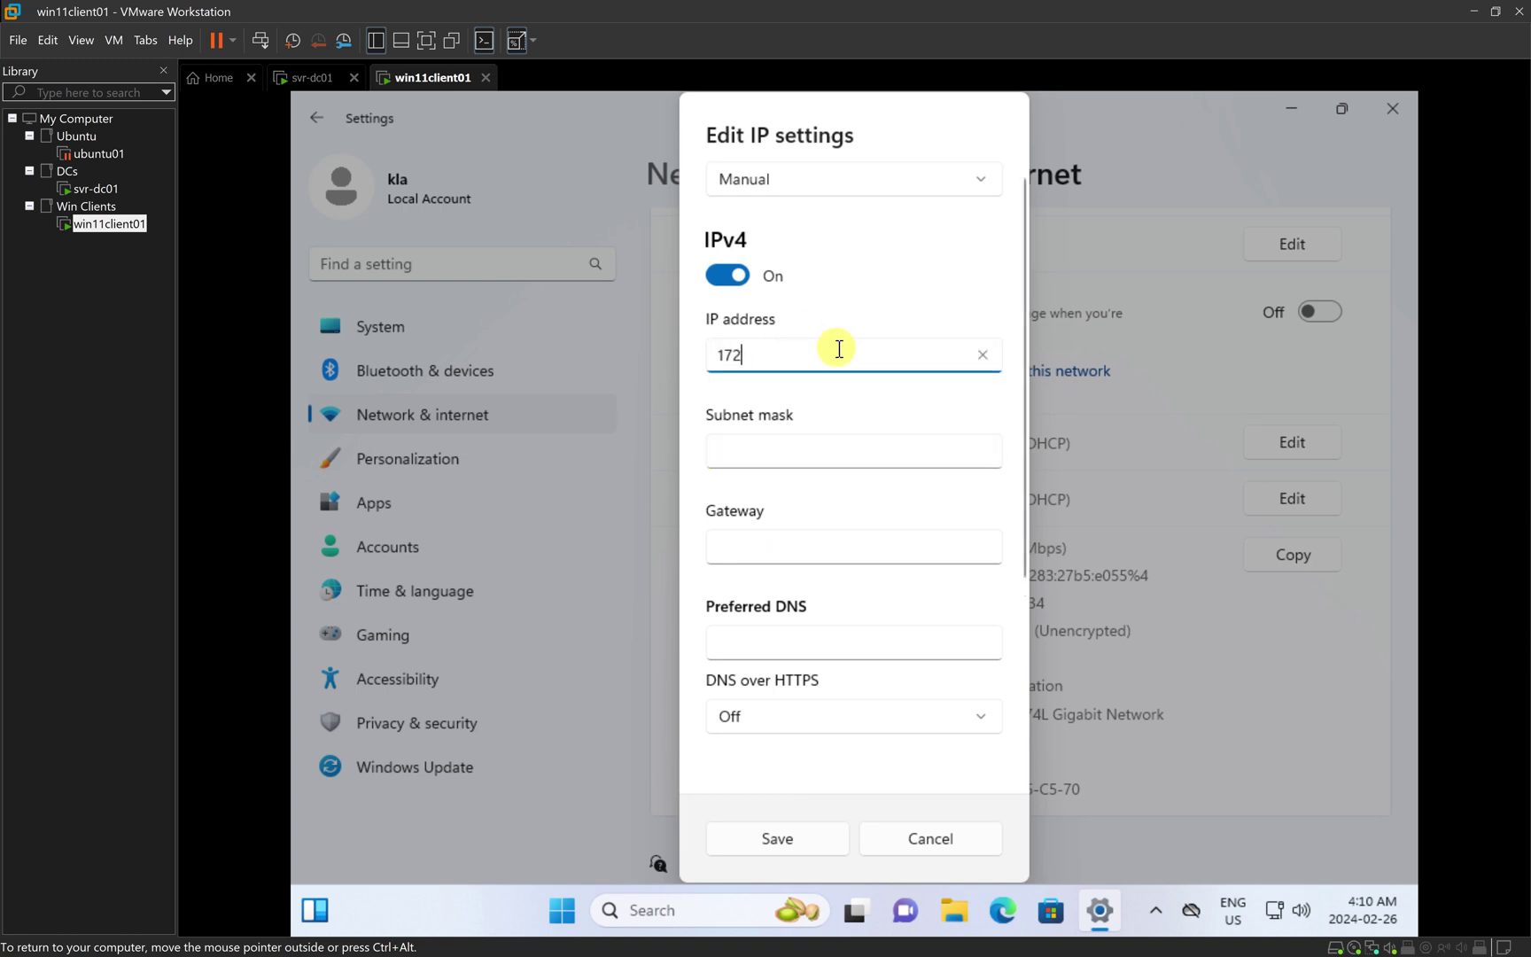
{"action": "type", "text": ".30.15."}
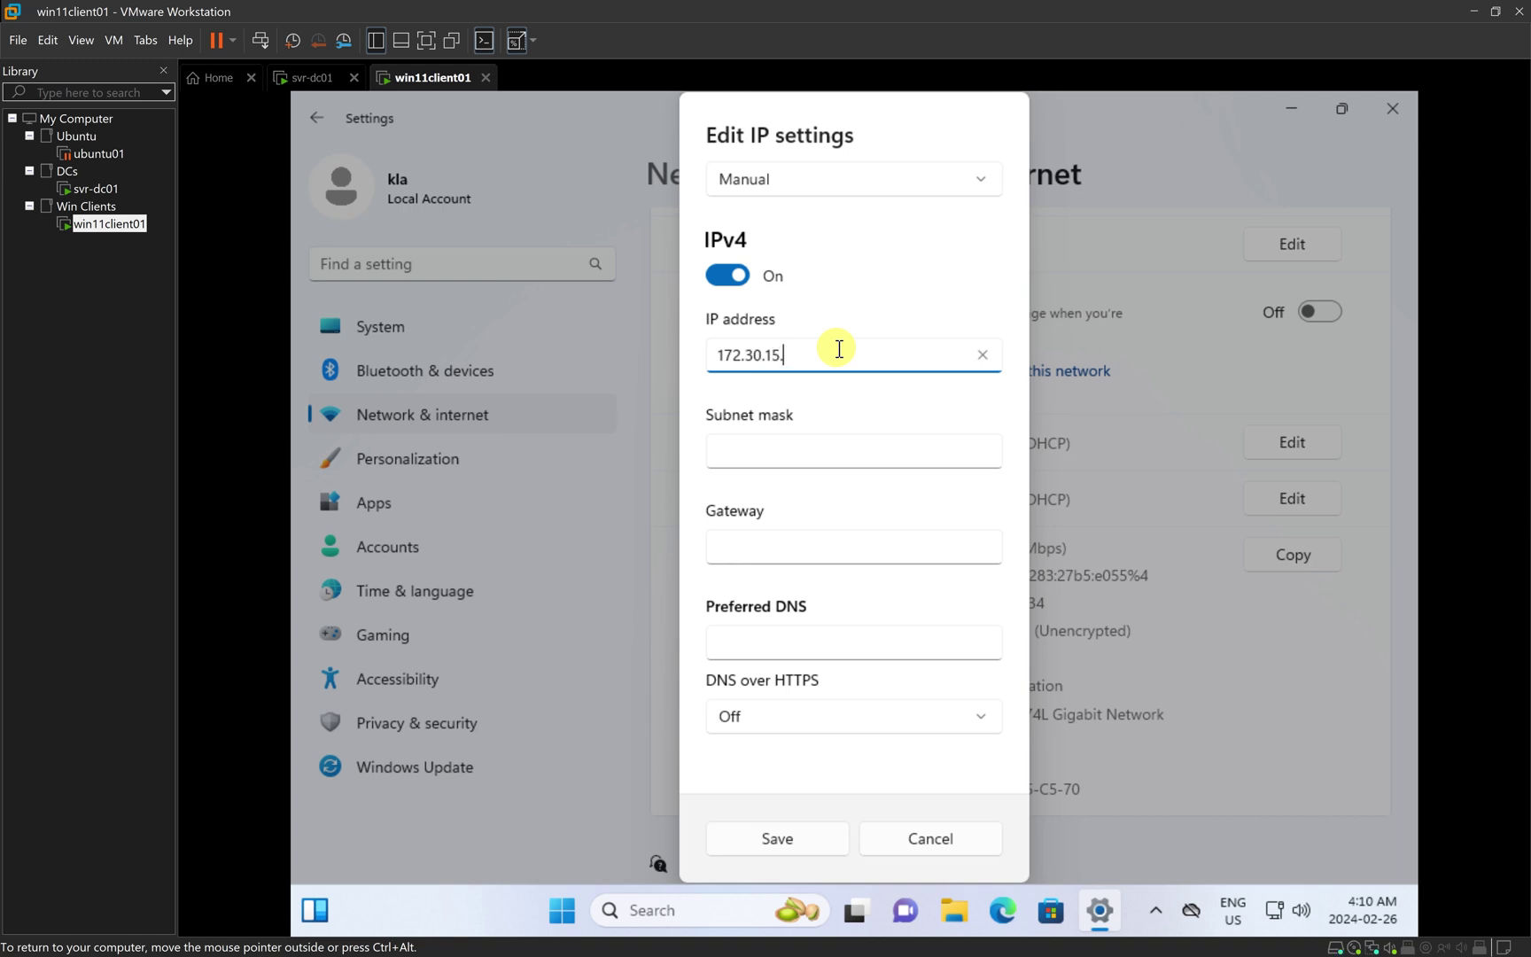
{"action": "type", "text": "2"}
{"action": "key", "text": "Tab"}
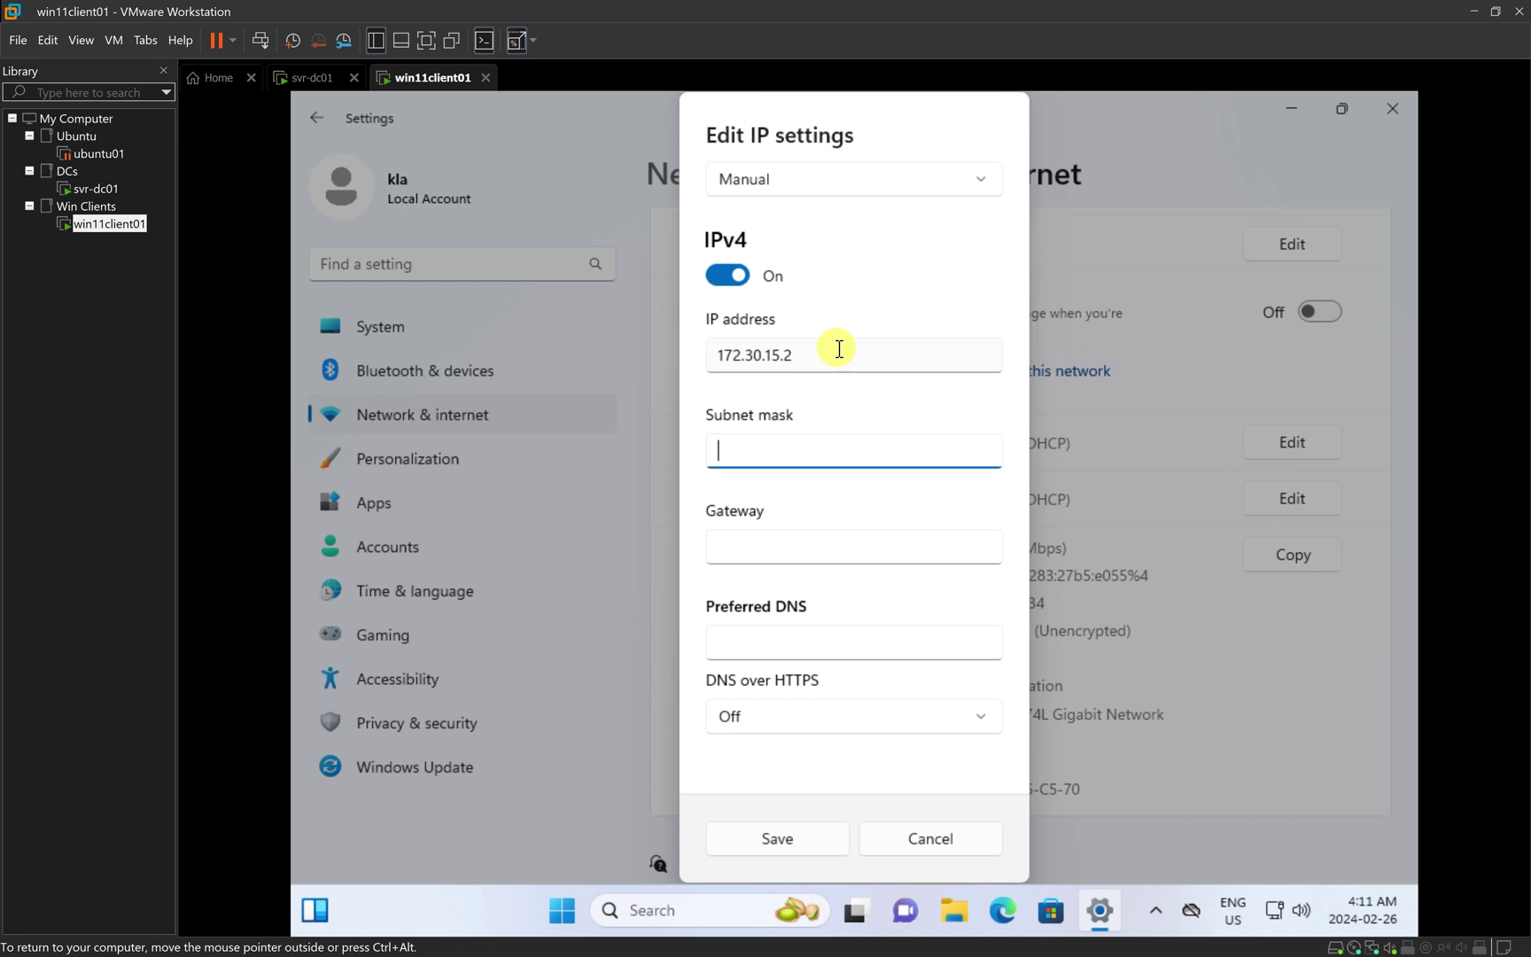
{"action": "type", "text": "255.255.255.0"}
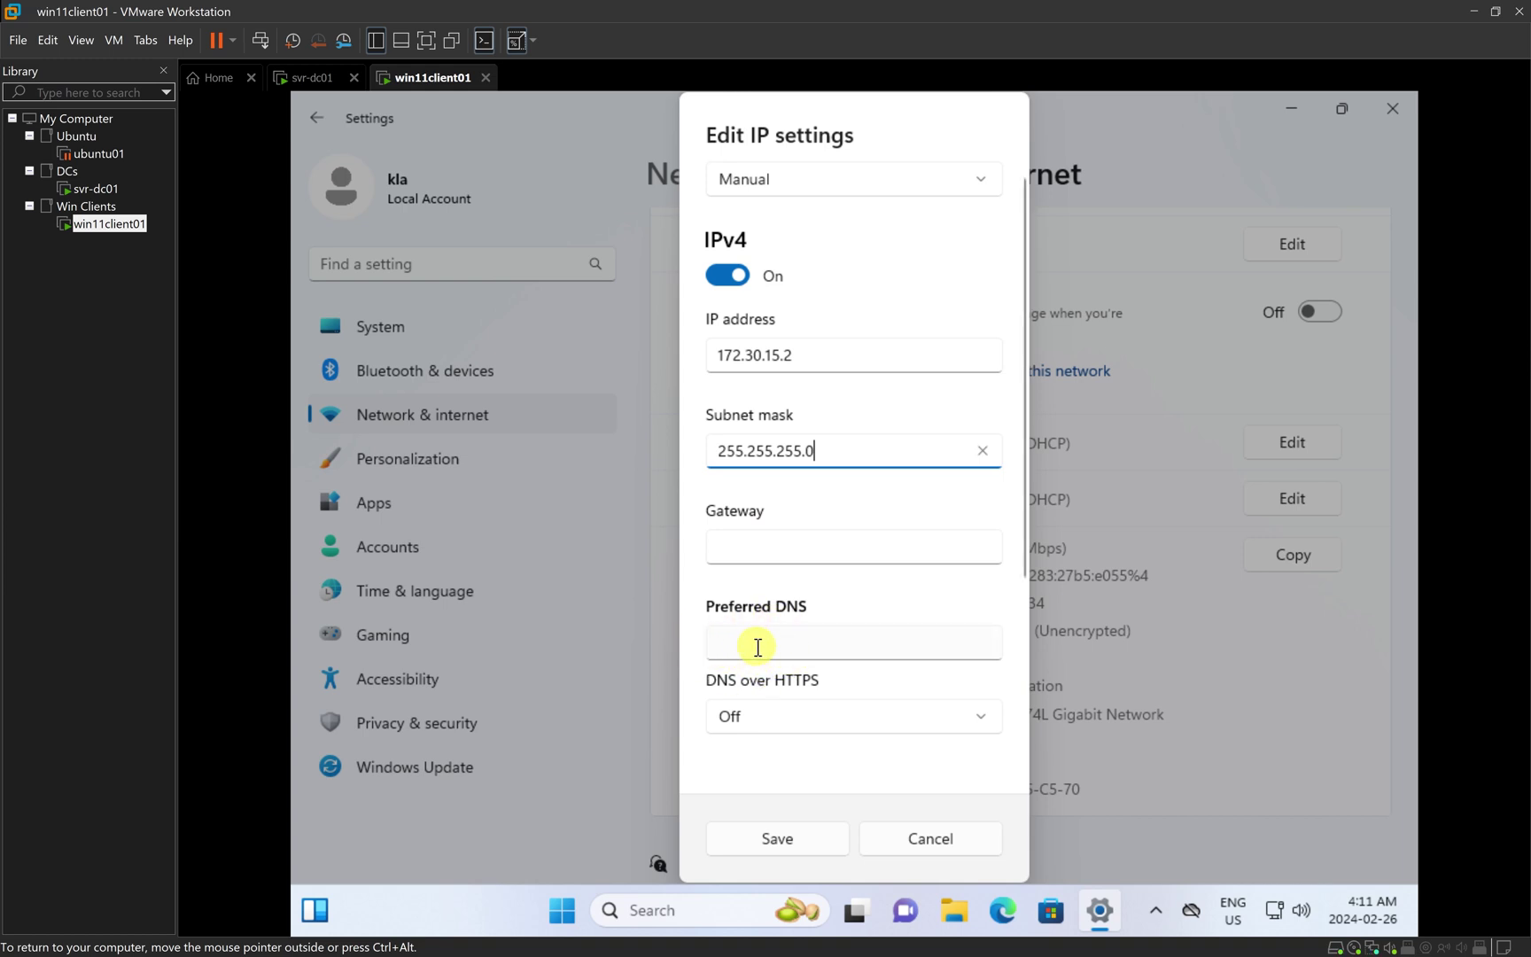
{"action": "left_click", "coordinate": [767, 641]}
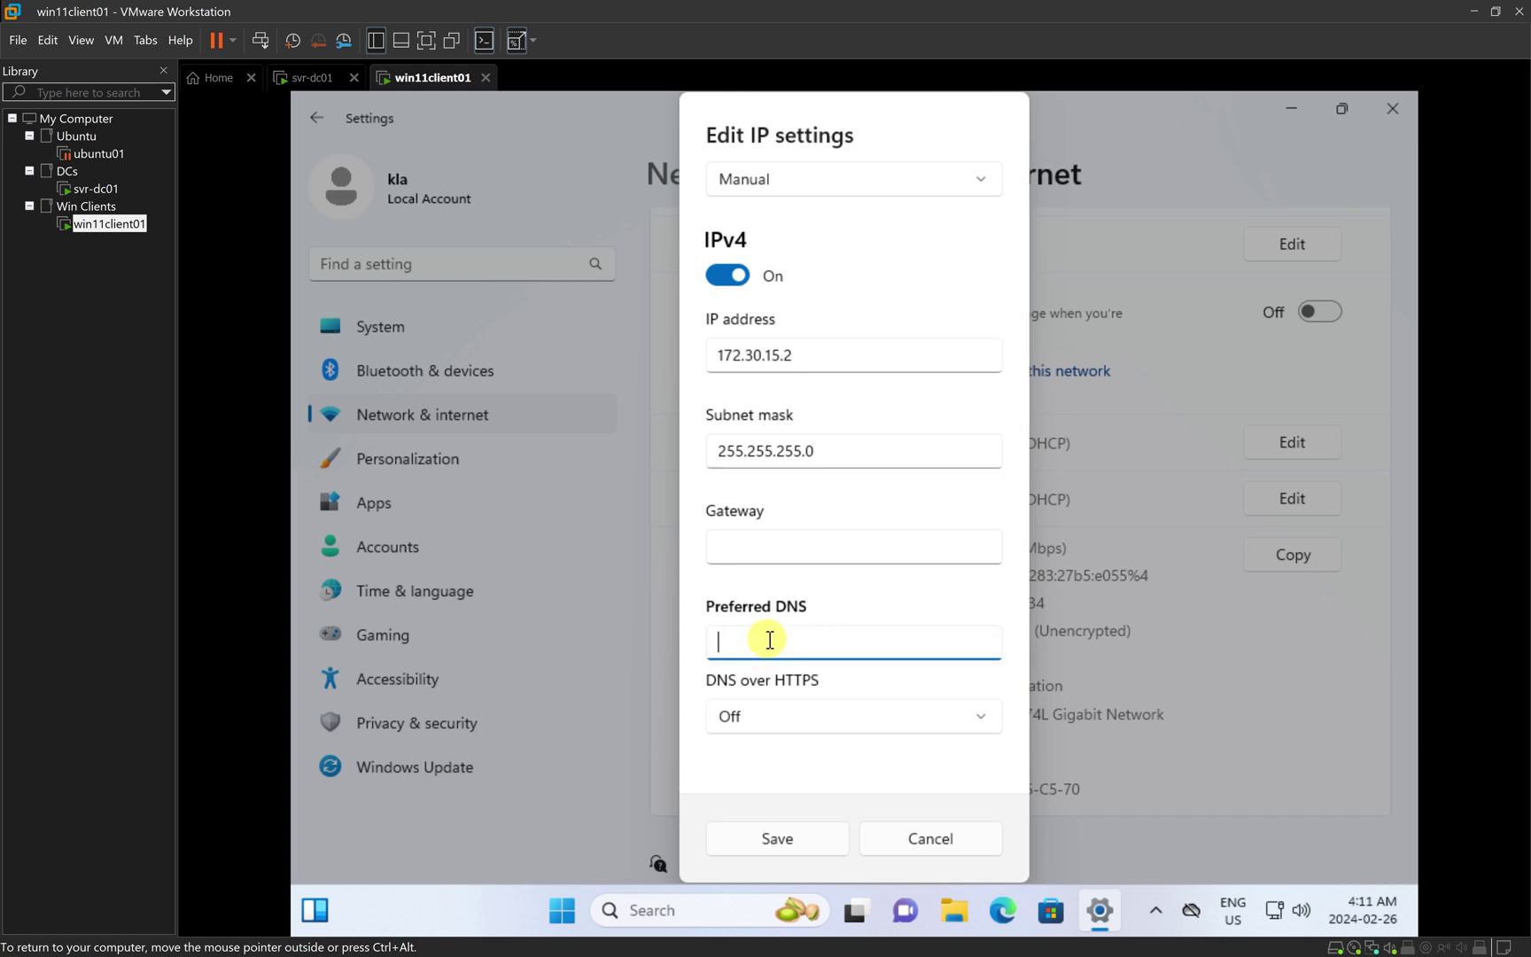
{"action": "type", "text": "172.30.15.1"}
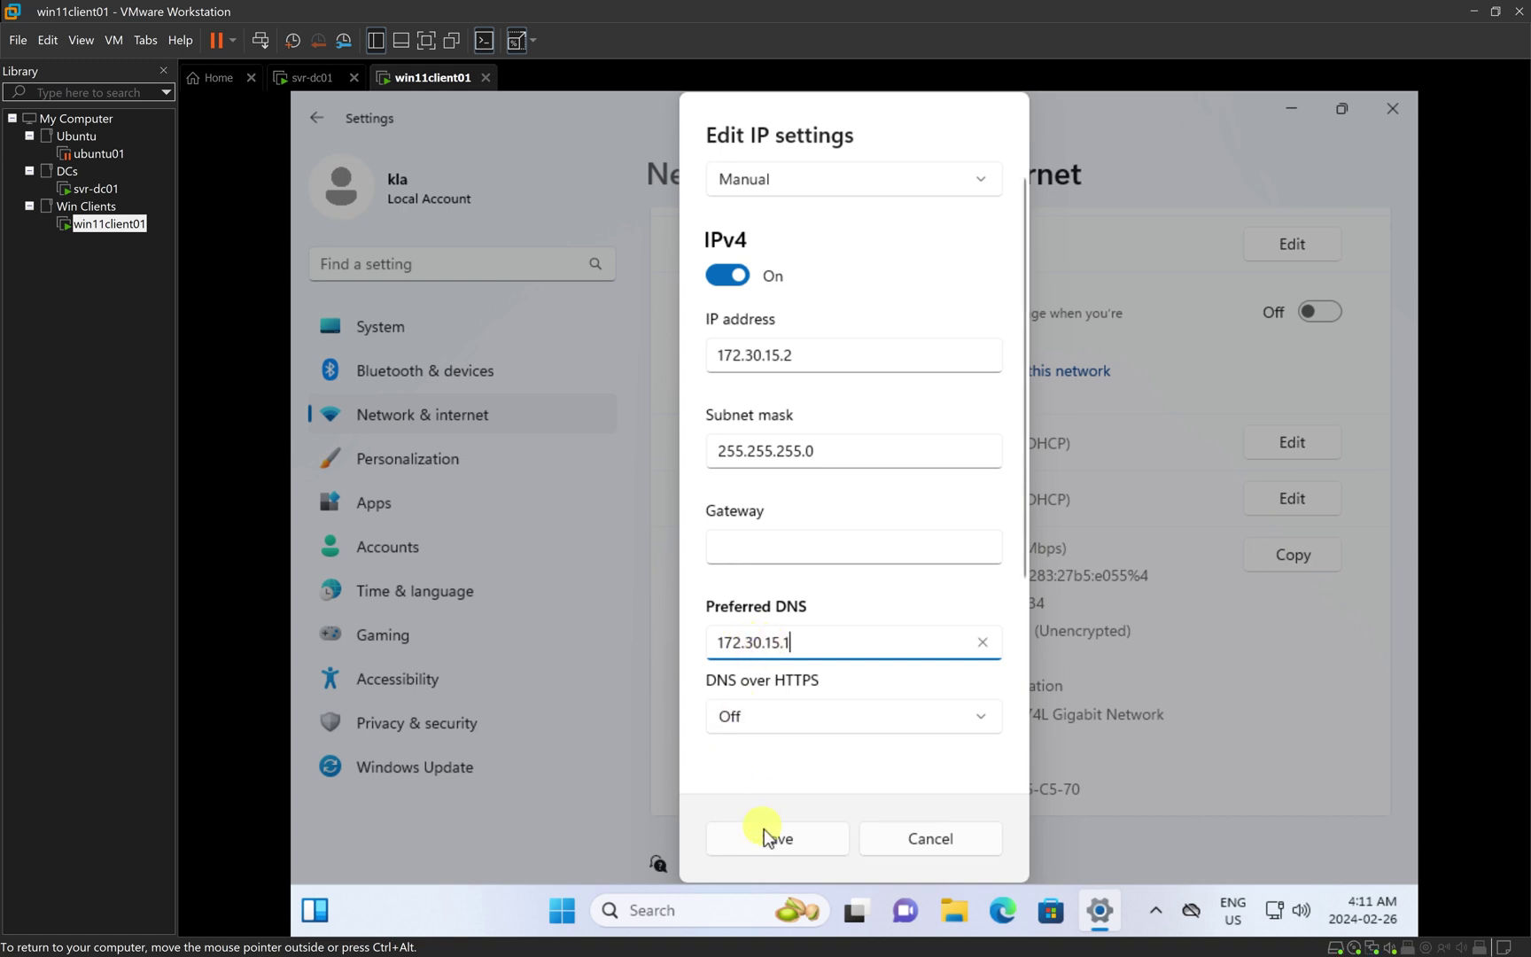
{"action": "left_click", "coordinate": [783, 840]}
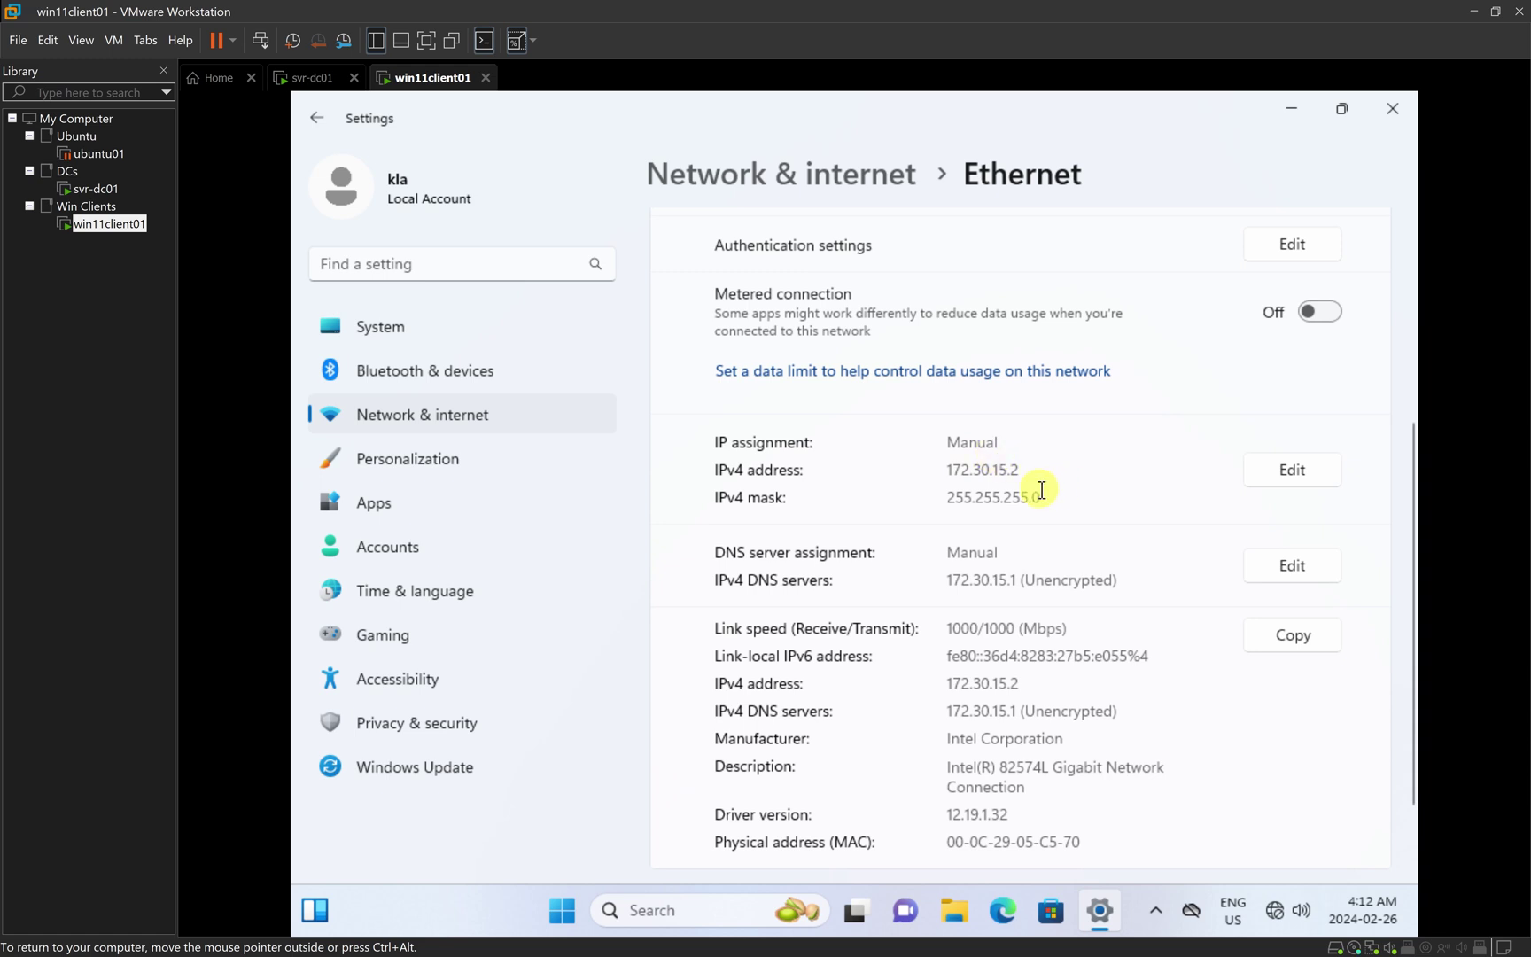
- Search Windows for 'cmd' to find Command Prompt
{"action": "left_click", "coordinate": [678, 915]}
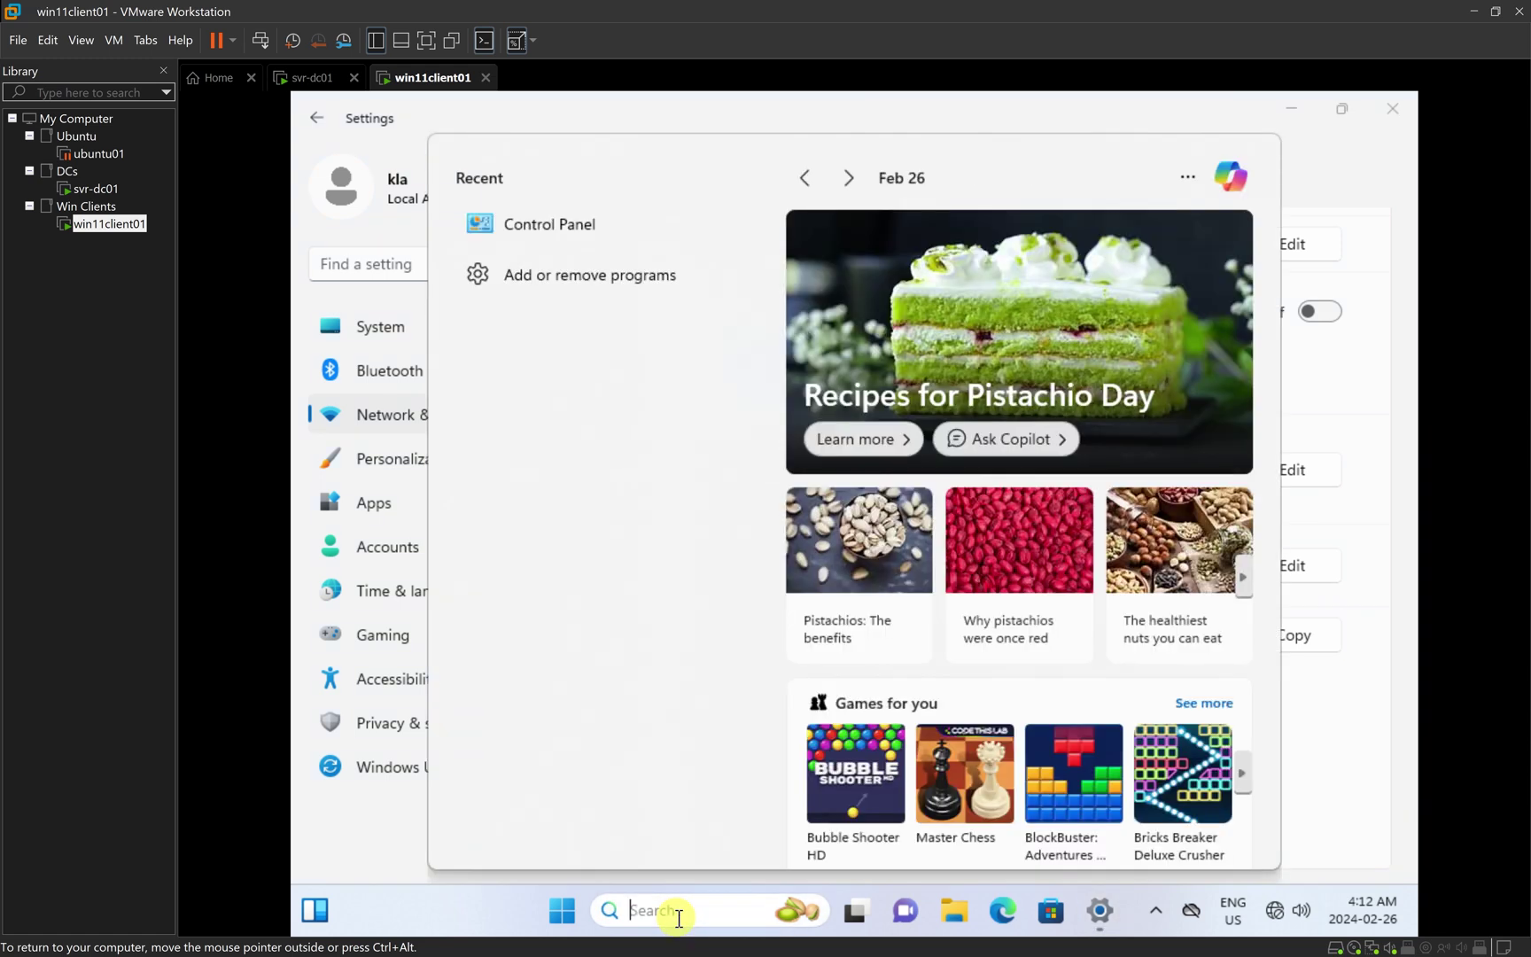
{"action": "type", "text": "cmd"}
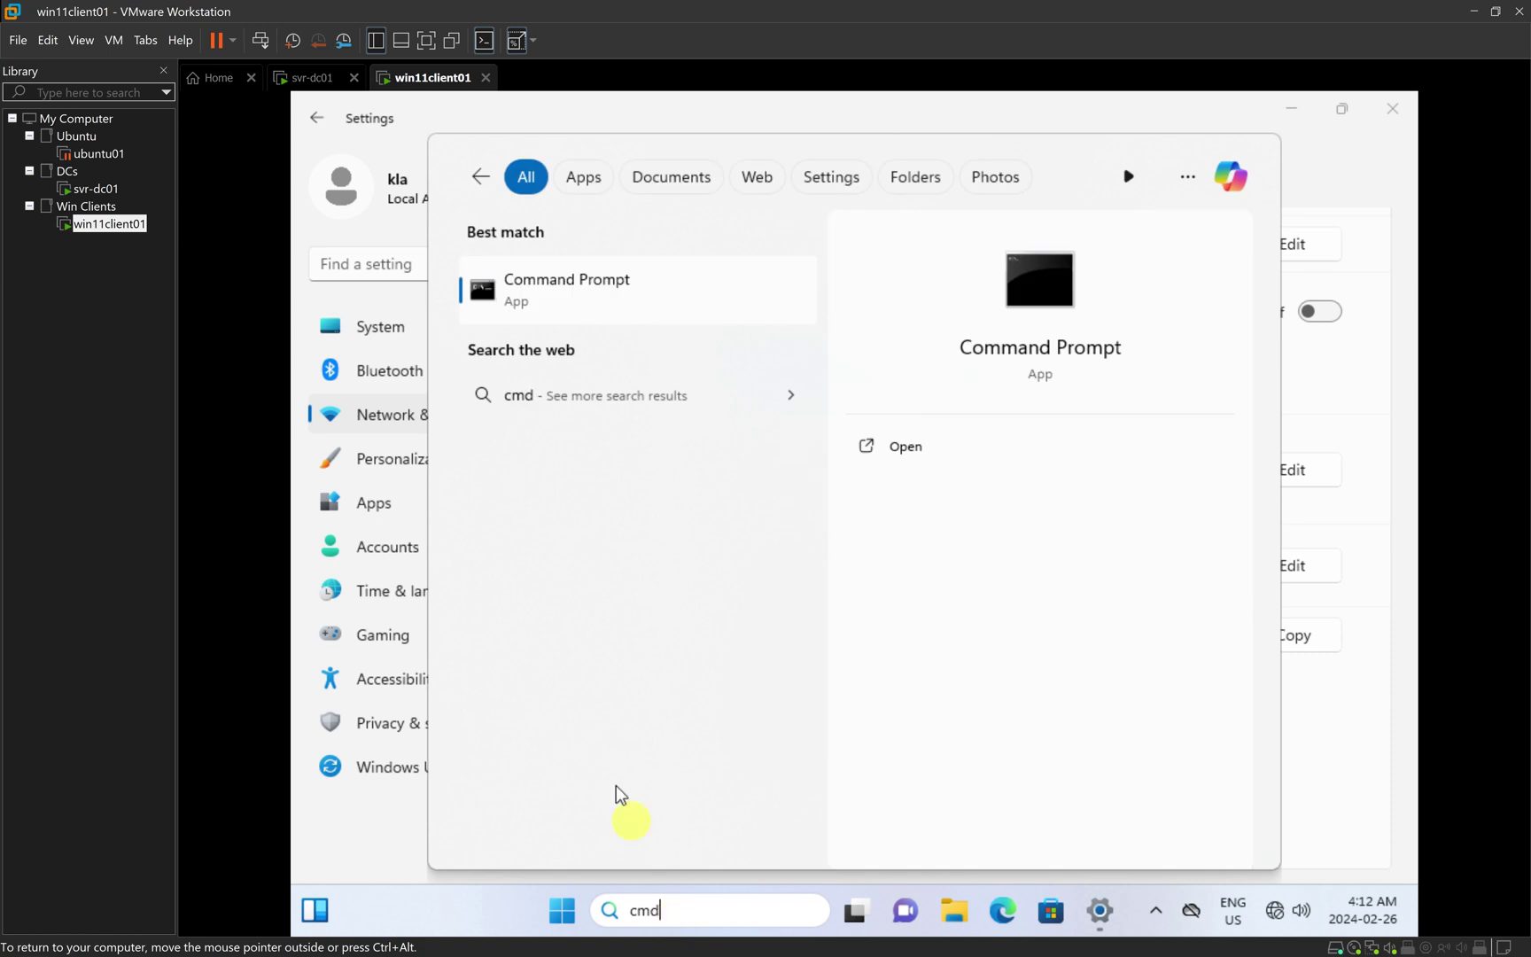
- Ping 172.30.15.1 from Command Prompt, confirming four replies with 0% loss, then minimize it
{"action": "left_click", "coordinate": [509, 283]}
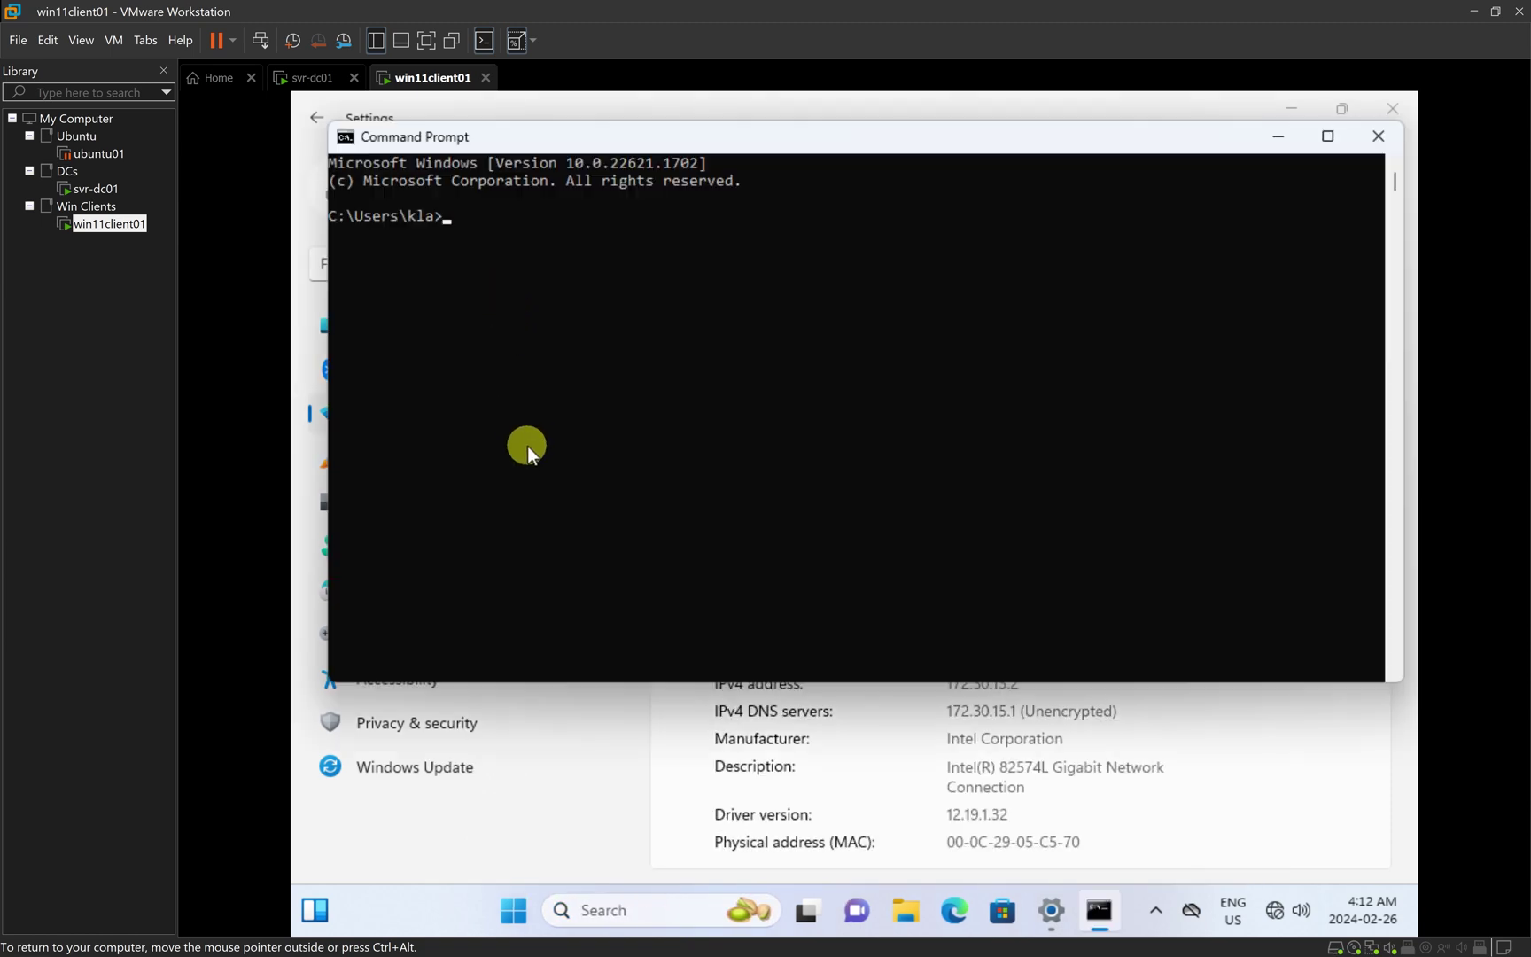
{"action": "type", "text": "ping "}
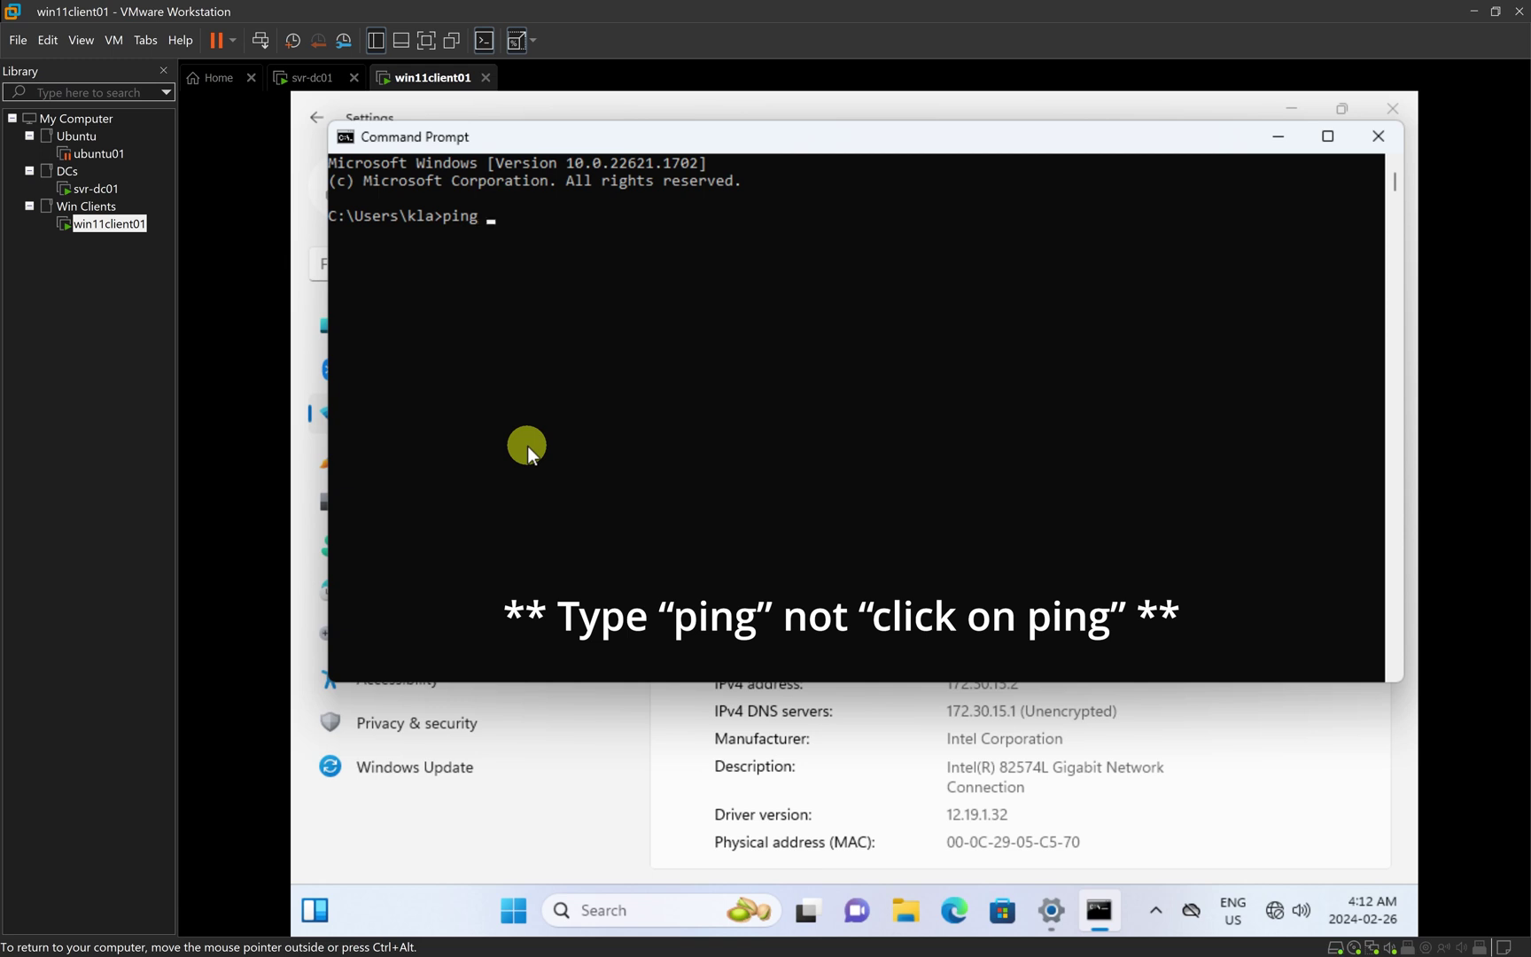
{"action": "type", "text": "172"}
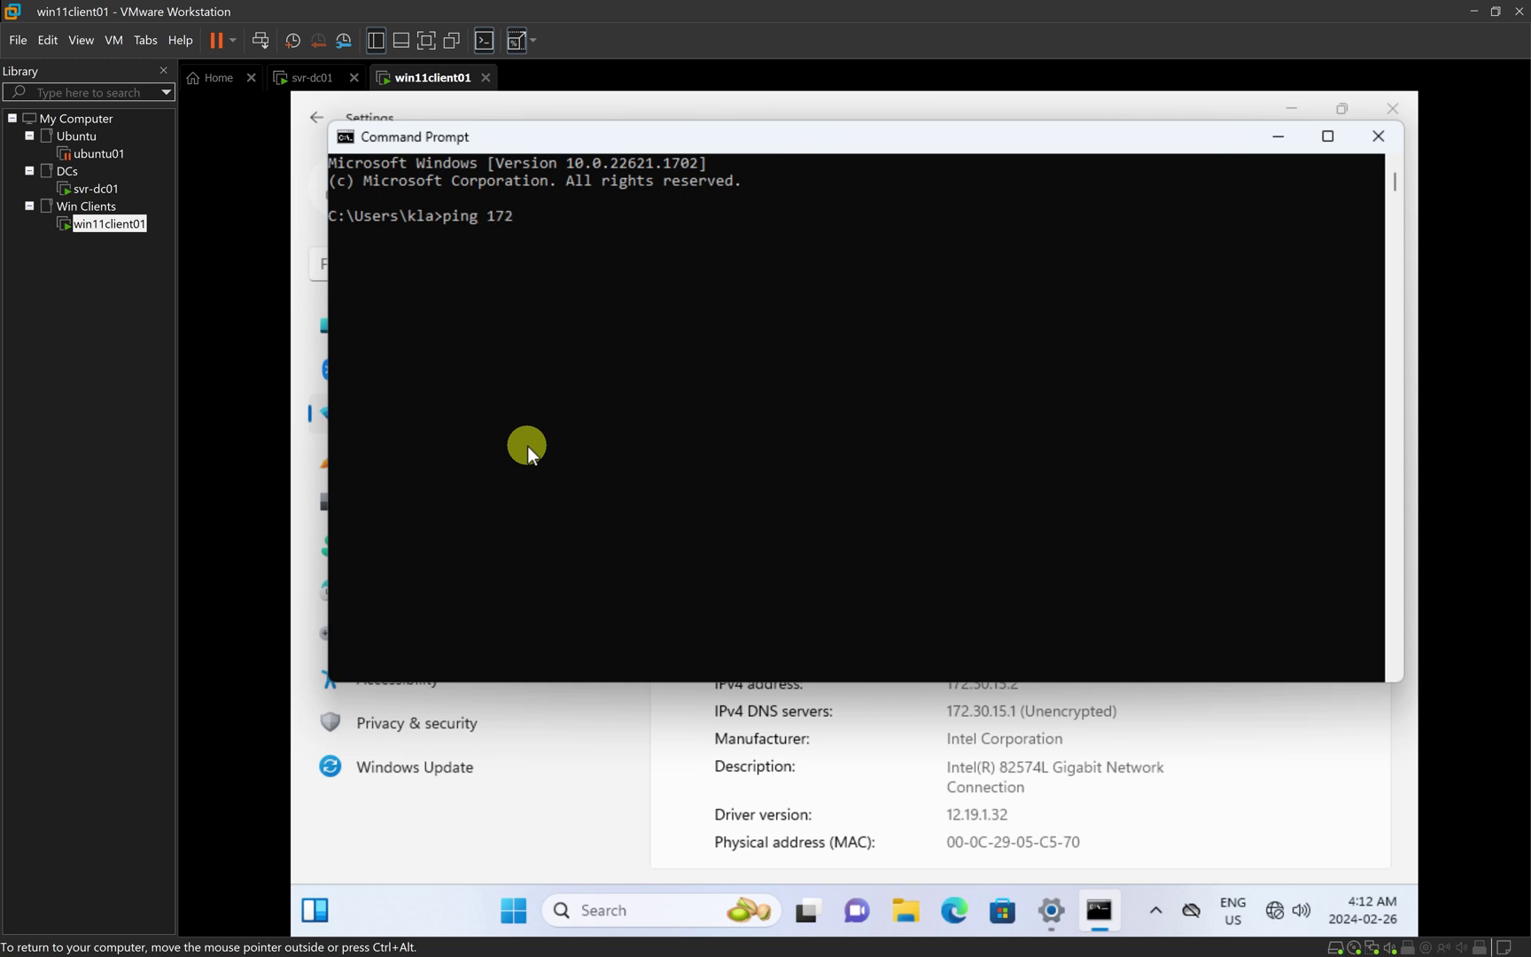
{"action": "type", "text": ".30.15.1"}
{"action": "key", "text": "Return"}
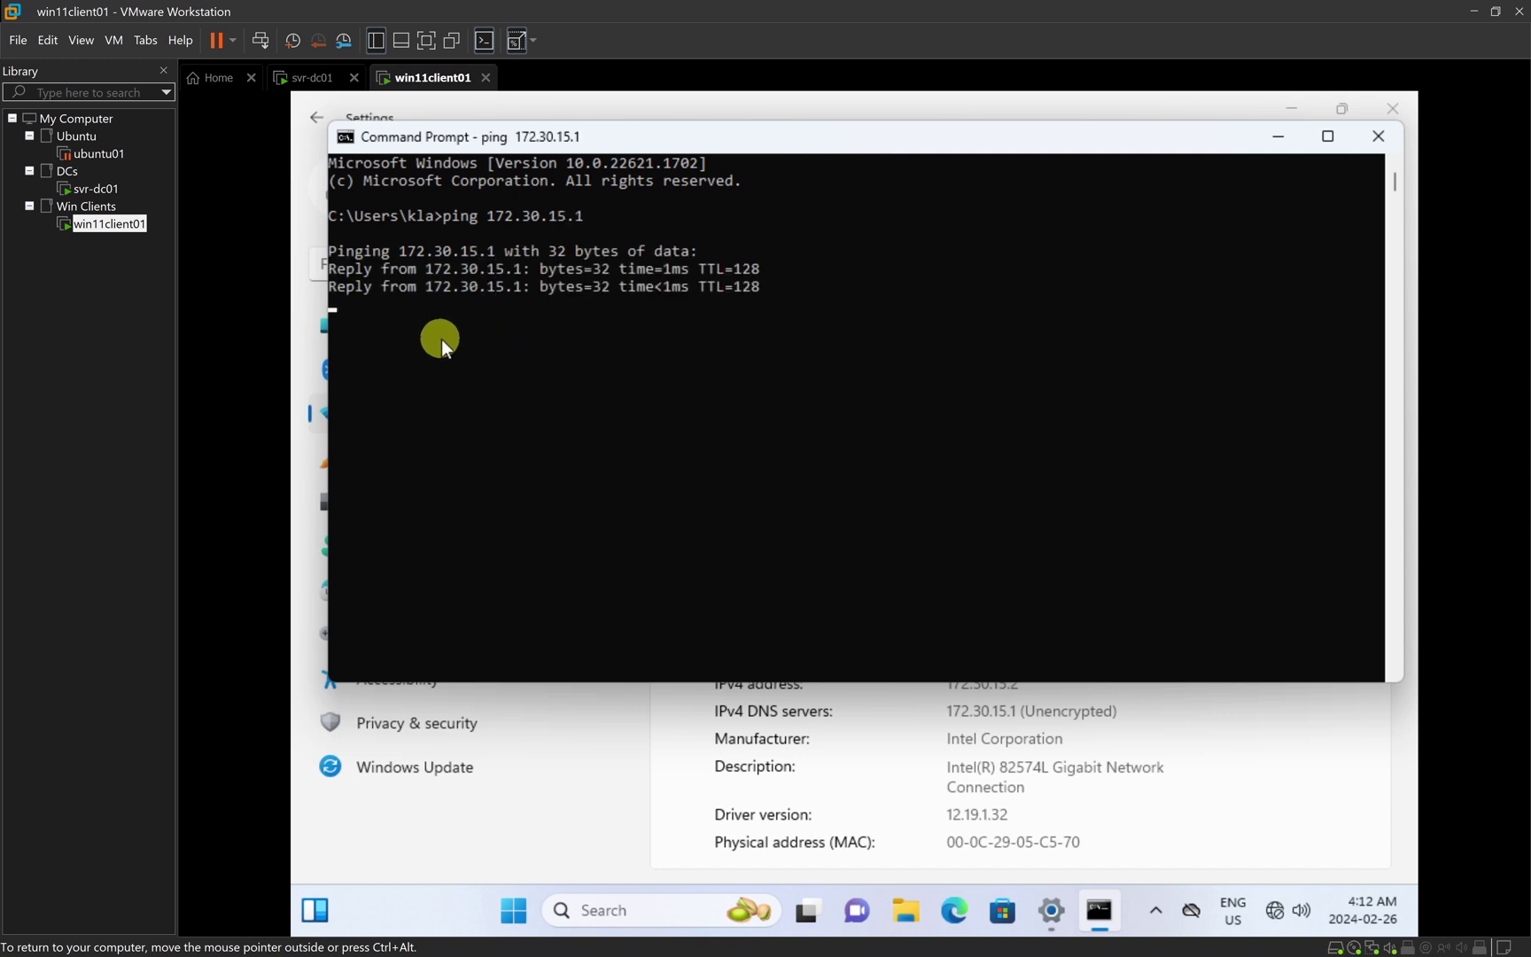
{"action": "left_click_drag", "start_coordinate": [392, 267], "coordinate": [561, 323]}
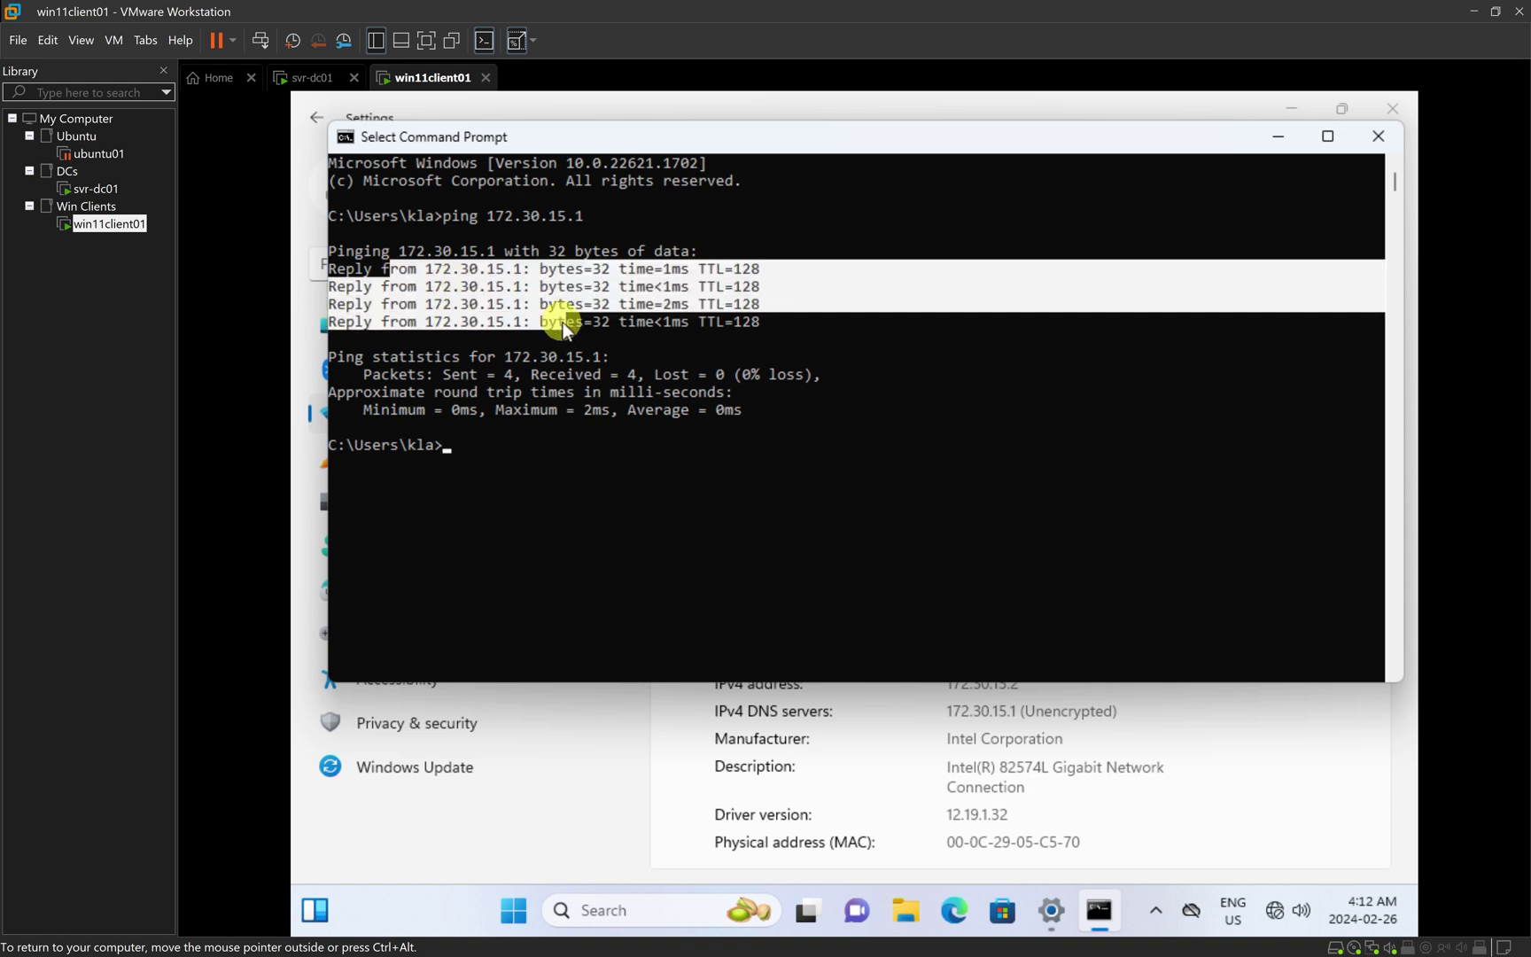
{"action": "left_click", "coordinate": [478, 461]}
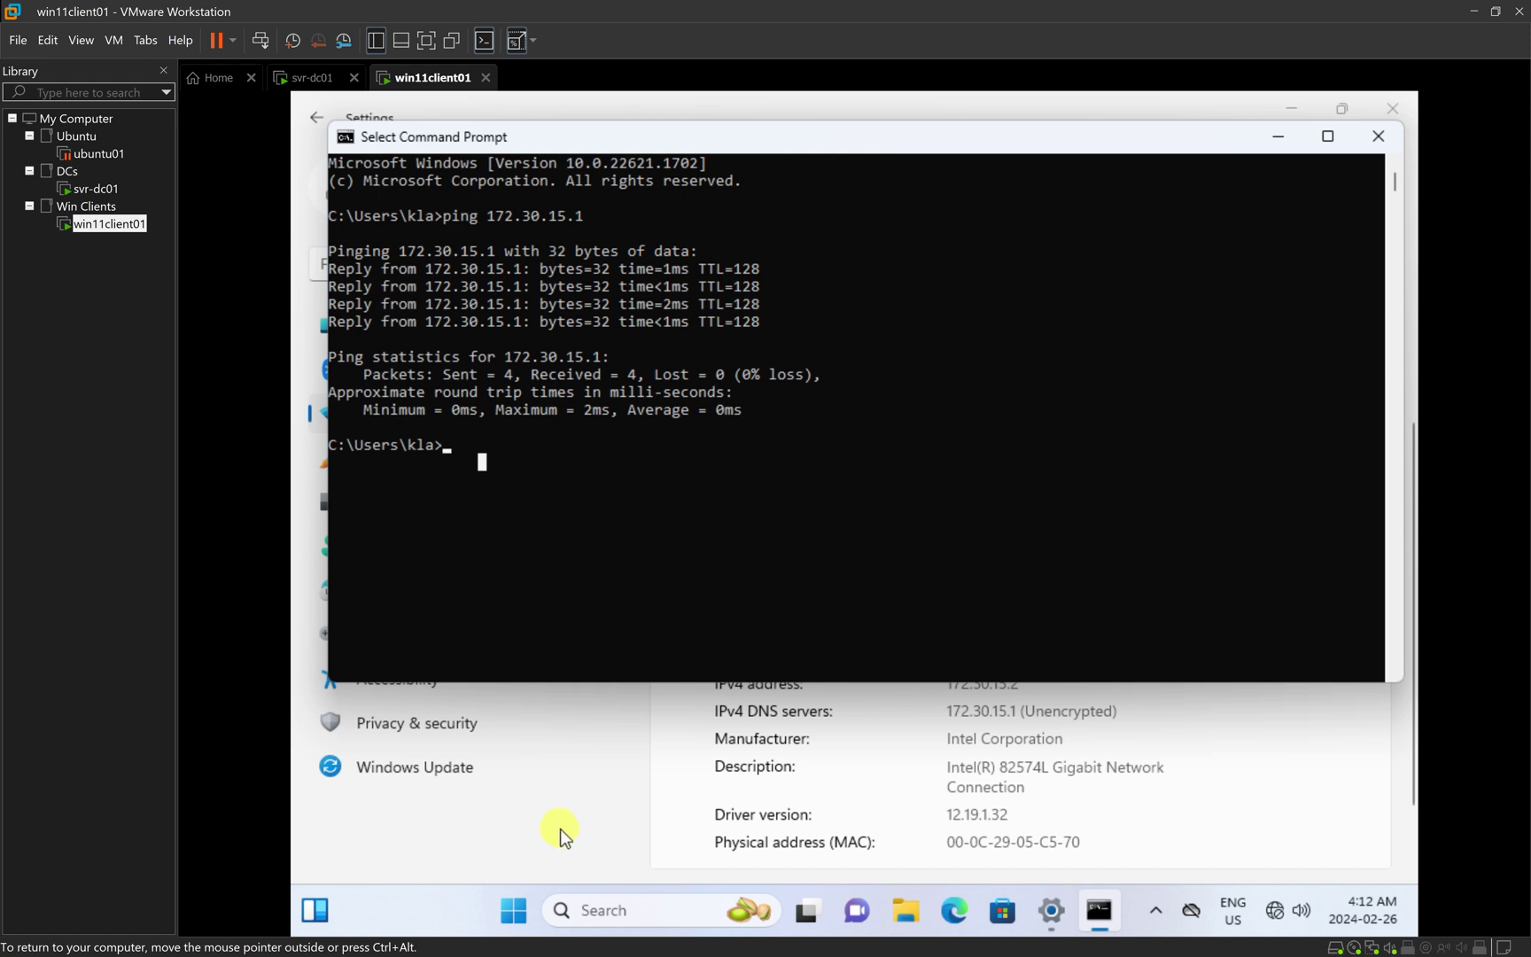
{"action": "left_click", "coordinate": [1279, 137]}
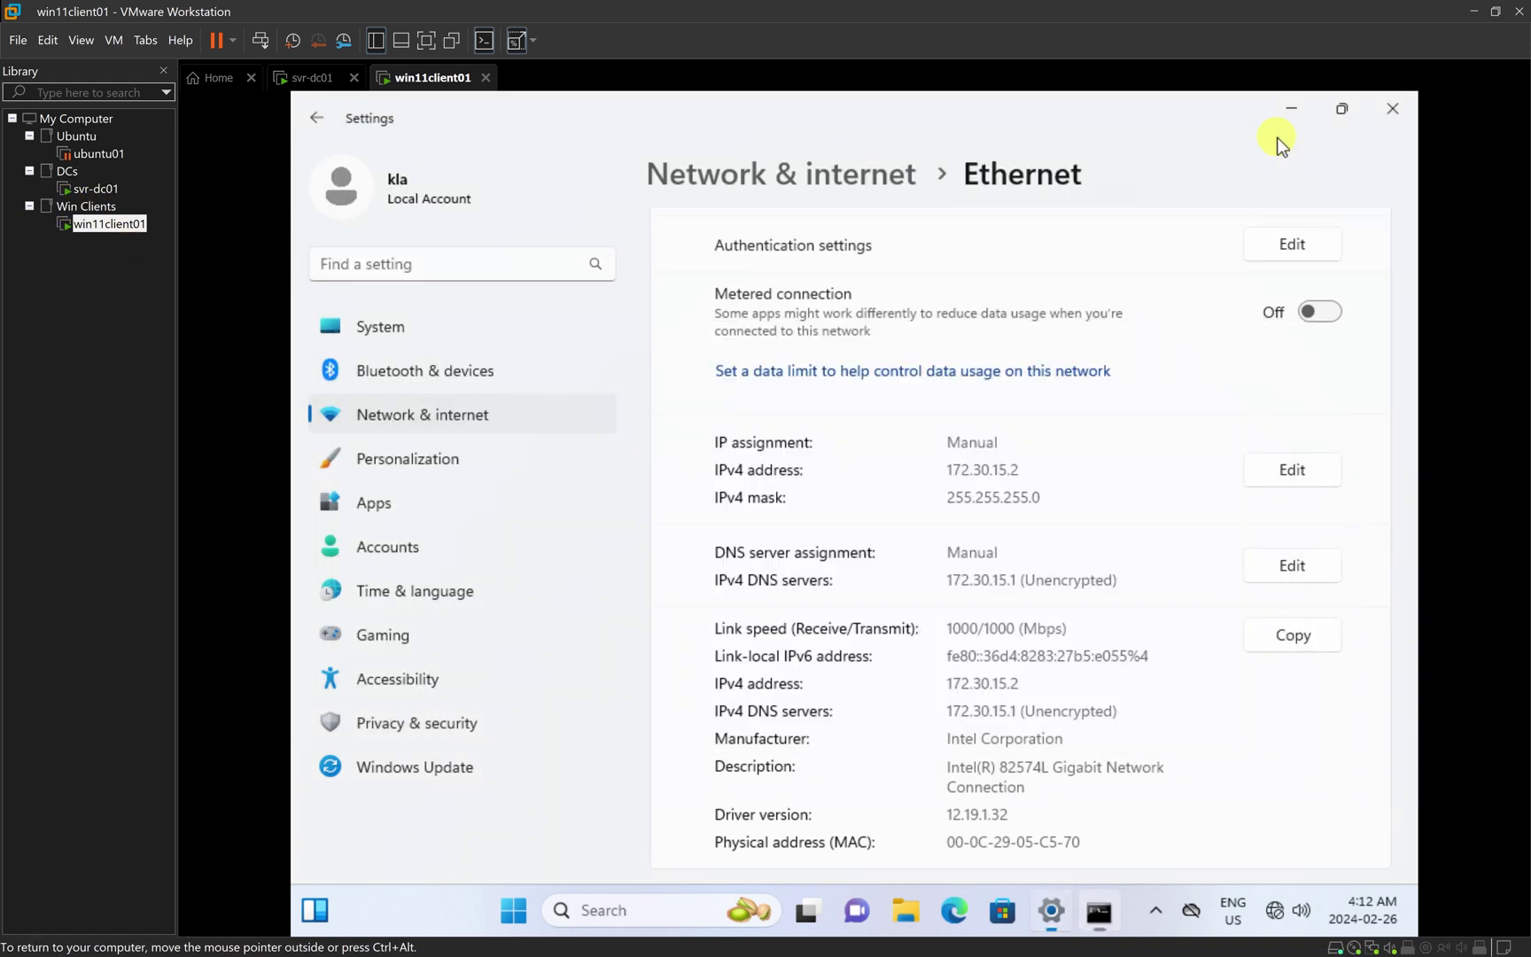
- Reopen Settings from Start and go to System > About for win11client01 (Windows 11 Pro 22H2)
{"action": "left_click", "coordinate": [381, 327]}
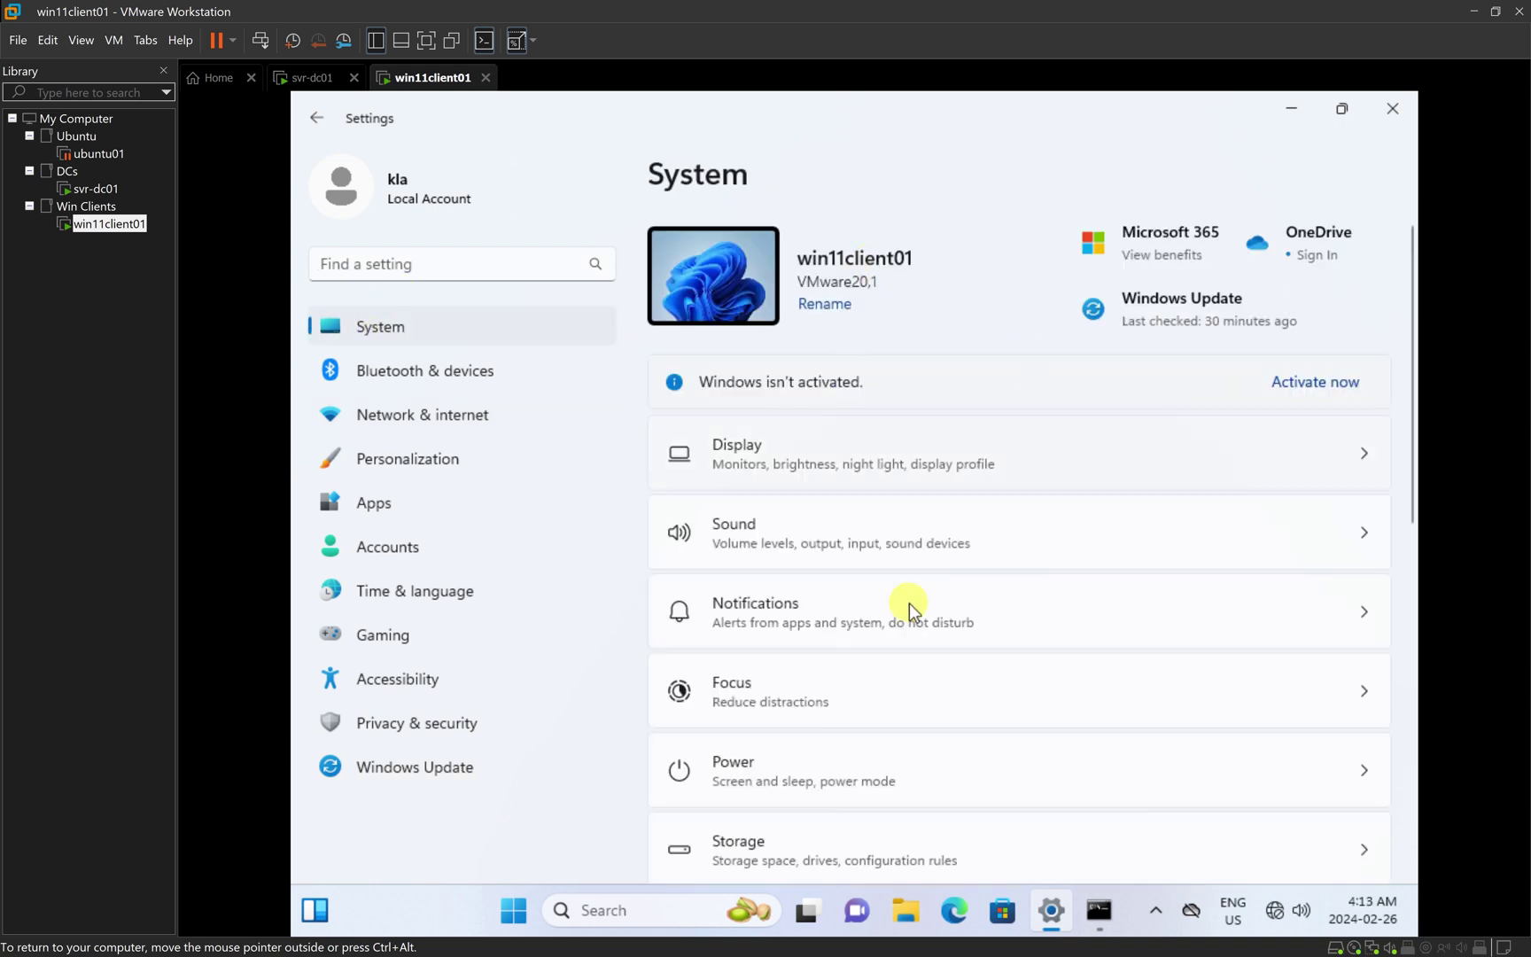
{"action": "scroll", "coordinate": [895, 576], "scroll_direction": "down", "scroll_amount": 10}
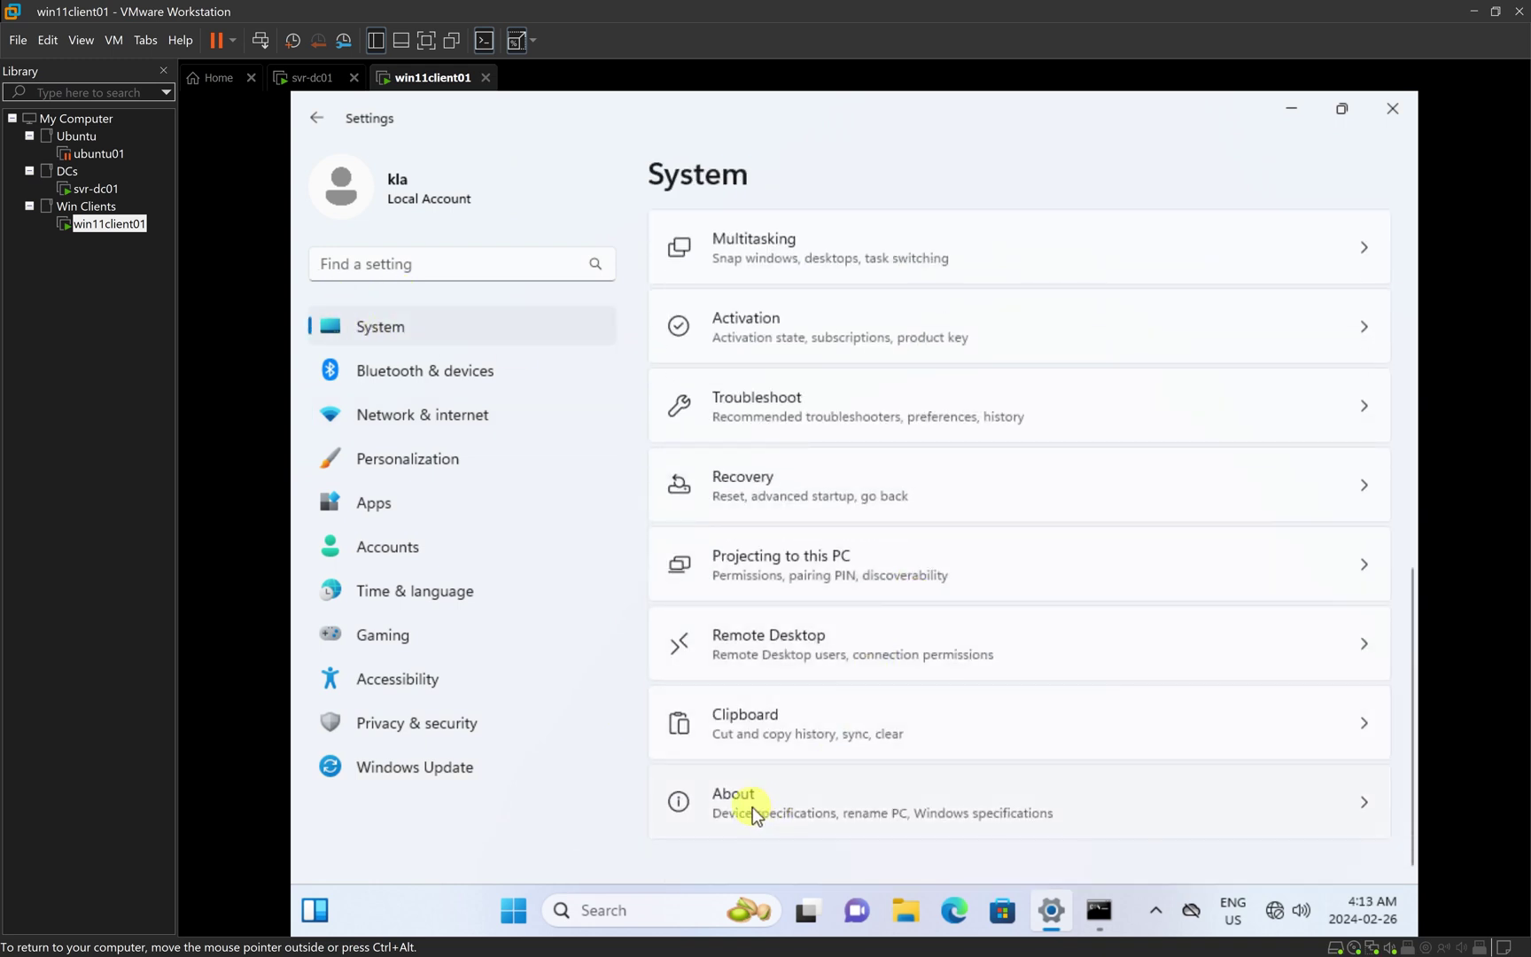
{"action": "left_click", "coordinate": [1398, 112]}
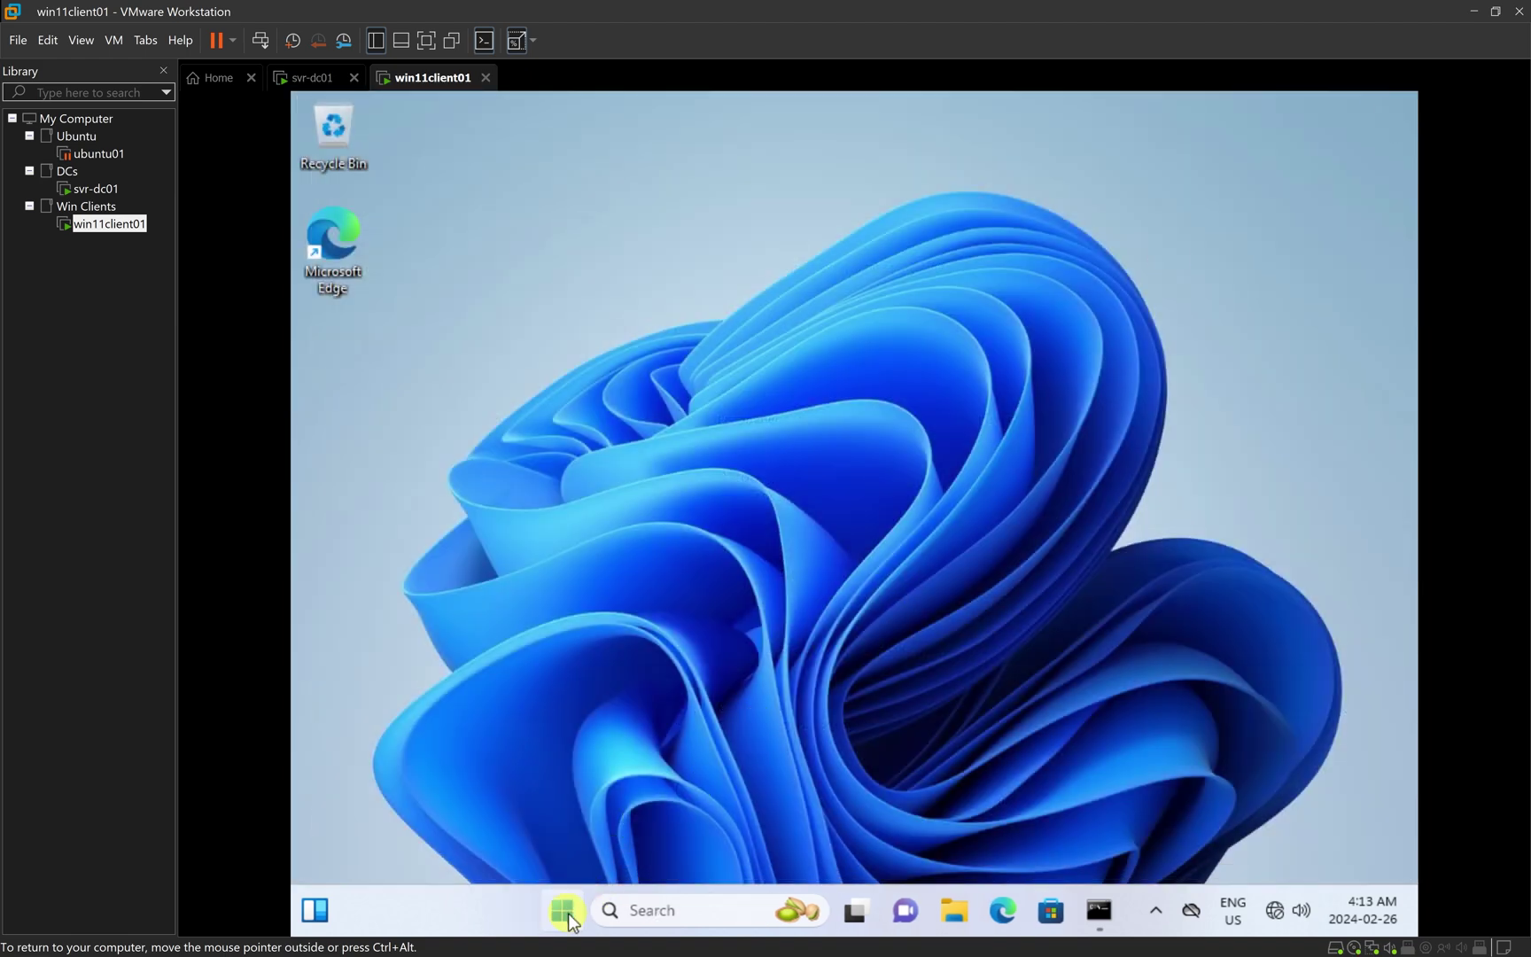
{"action": "left_click", "coordinate": [568, 913]}
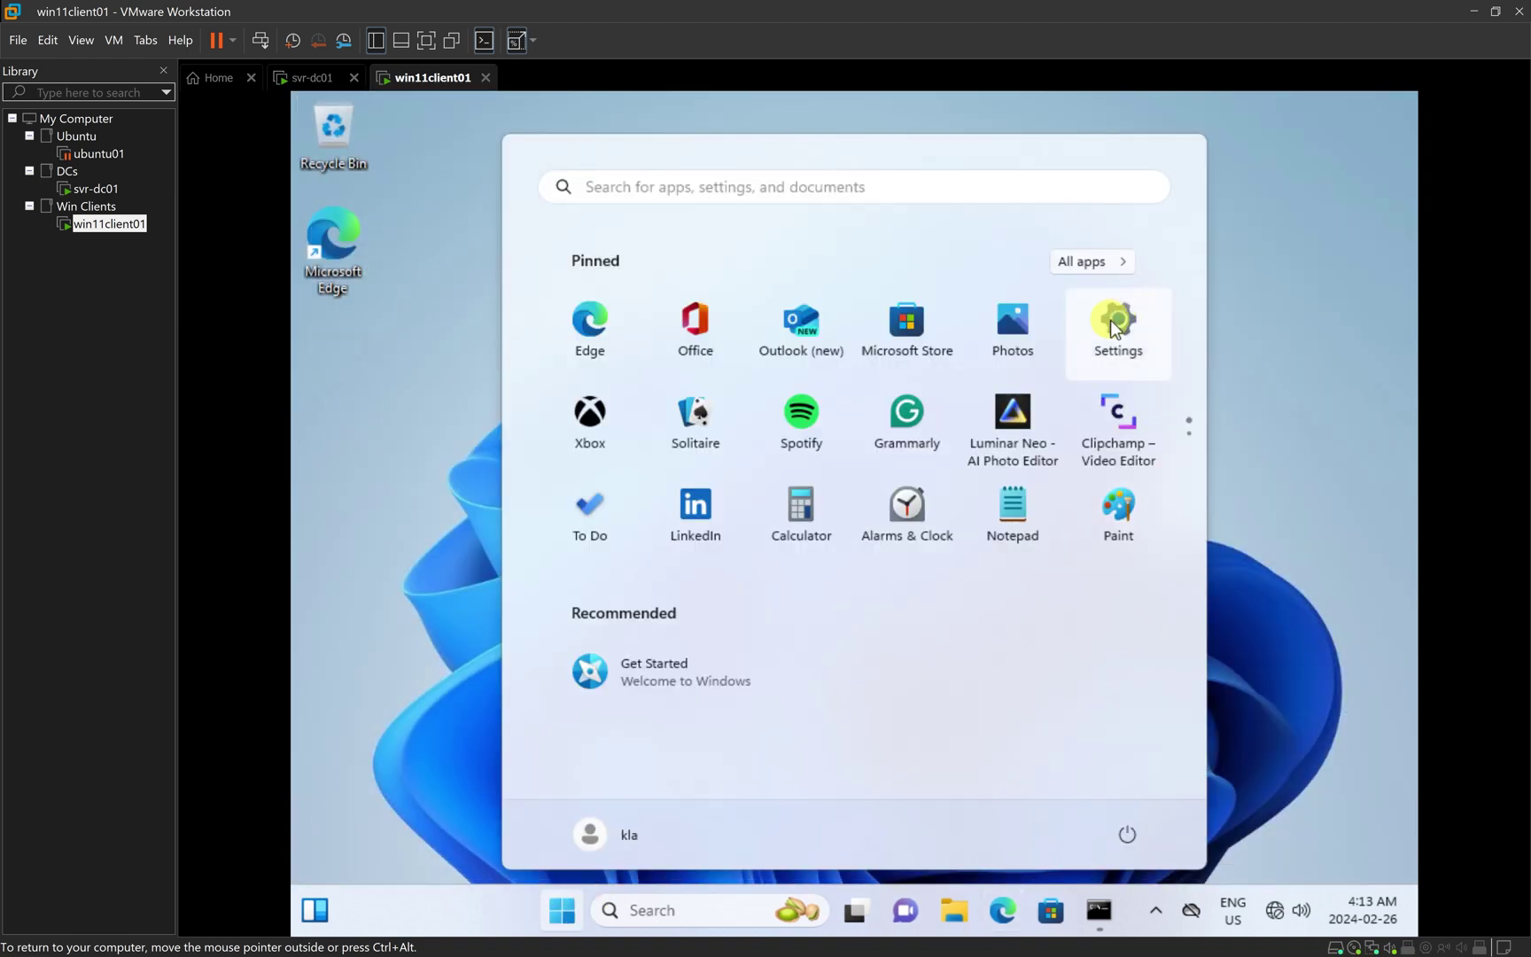
{"action": "left_click", "coordinate": [1110, 326]}
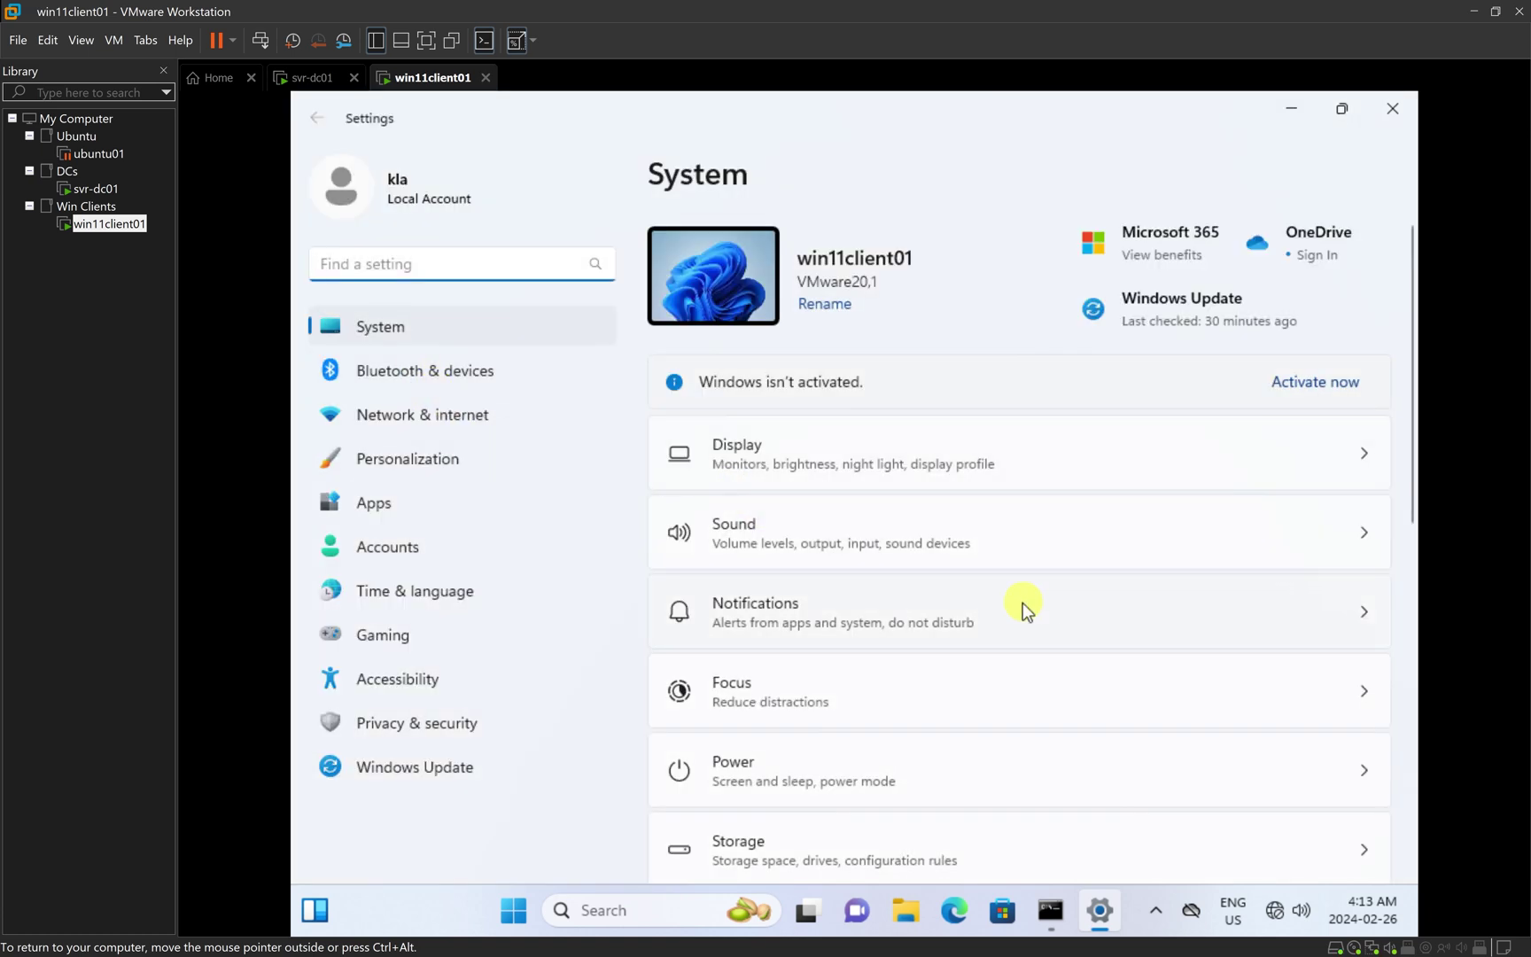
{"action": "scroll", "coordinate": [1019, 604], "scroll_direction": "down", "scroll_amount": 8}
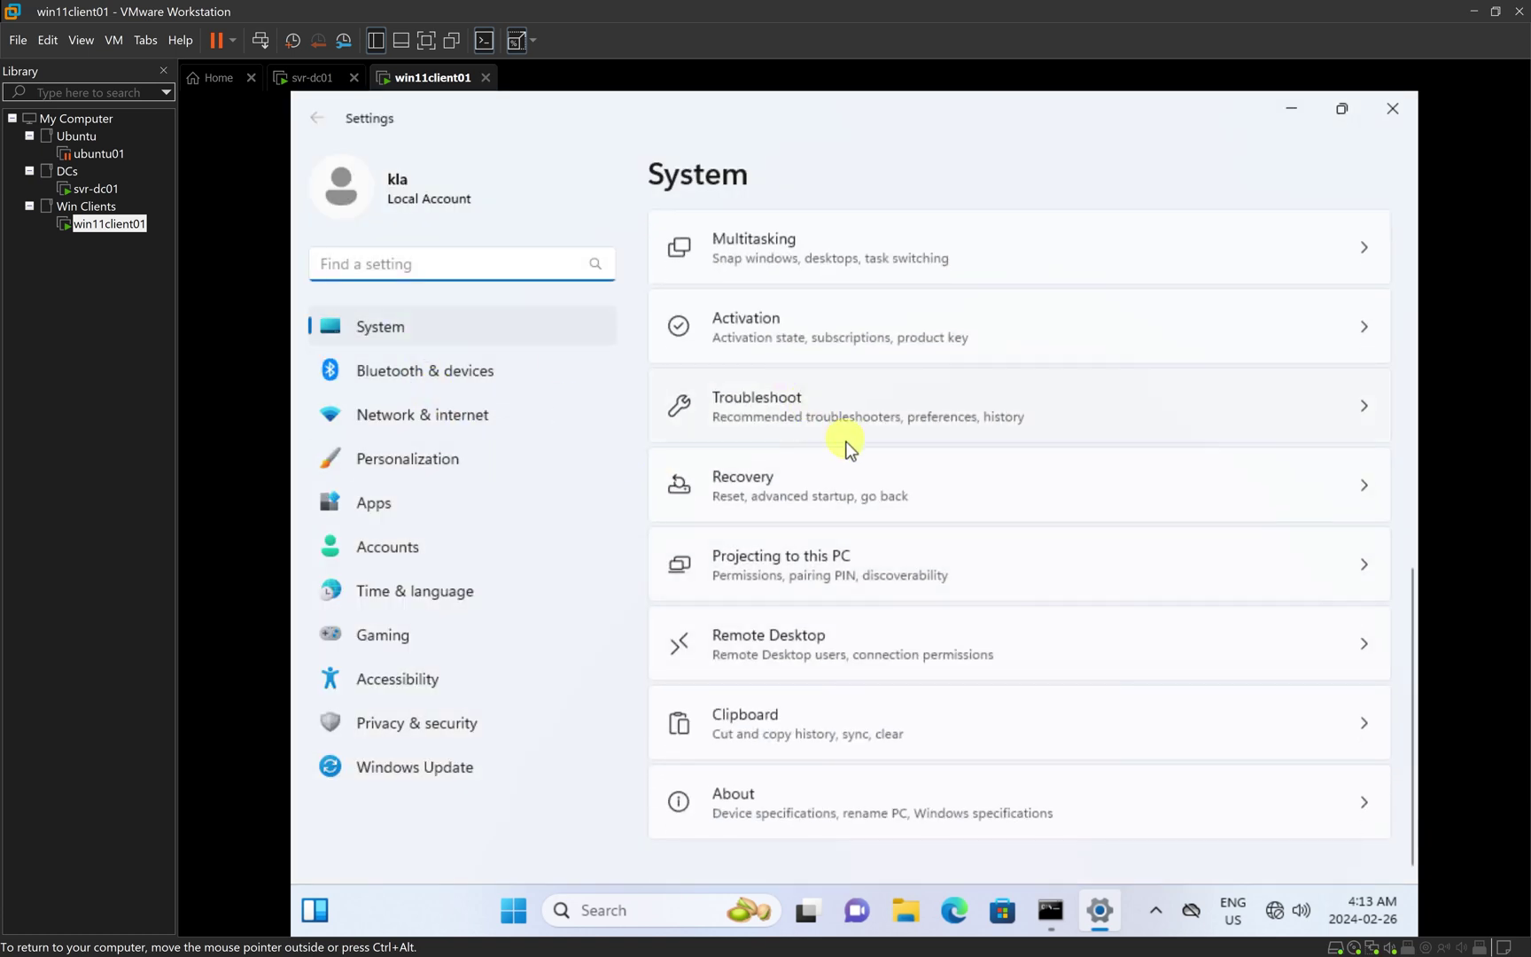
{"action": "left_click", "coordinate": [749, 814]}
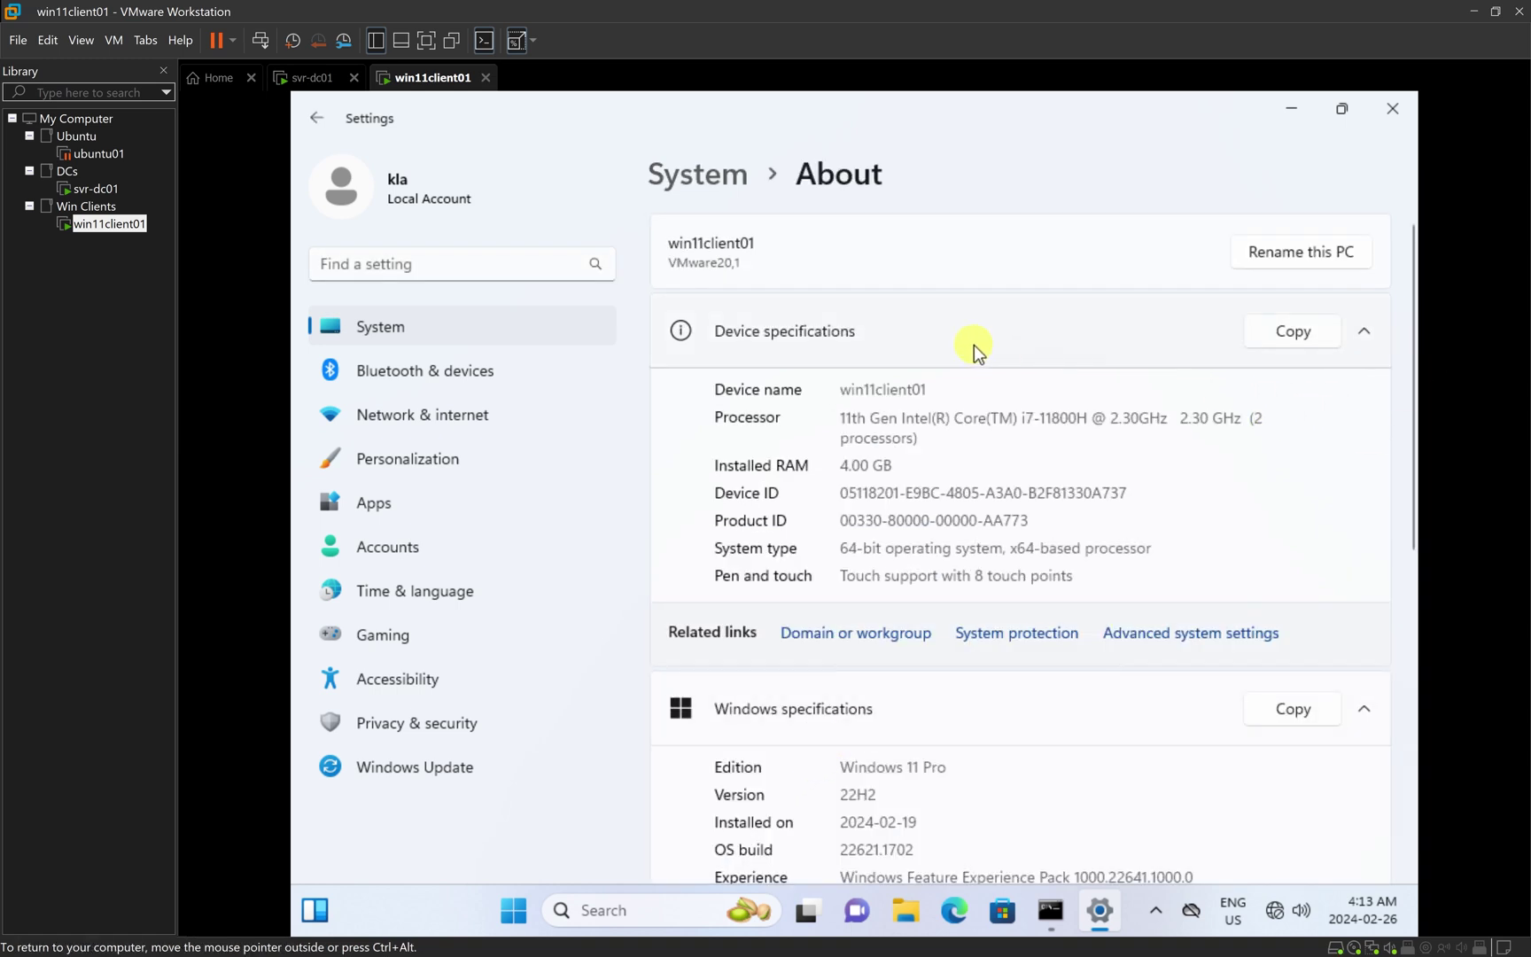
{"action": "scroll", "coordinate": [1024, 579], "scroll_direction": "down", "scroll_amount": 3}
{"action": "scroll", "coordinate": [1024, 574], "scroll_direction": "down", "scroll_amount": 1}
{"action": "scroll", "coordinate": [1025, 575], "scroll_direction": "up", "scroll_amount": 4}
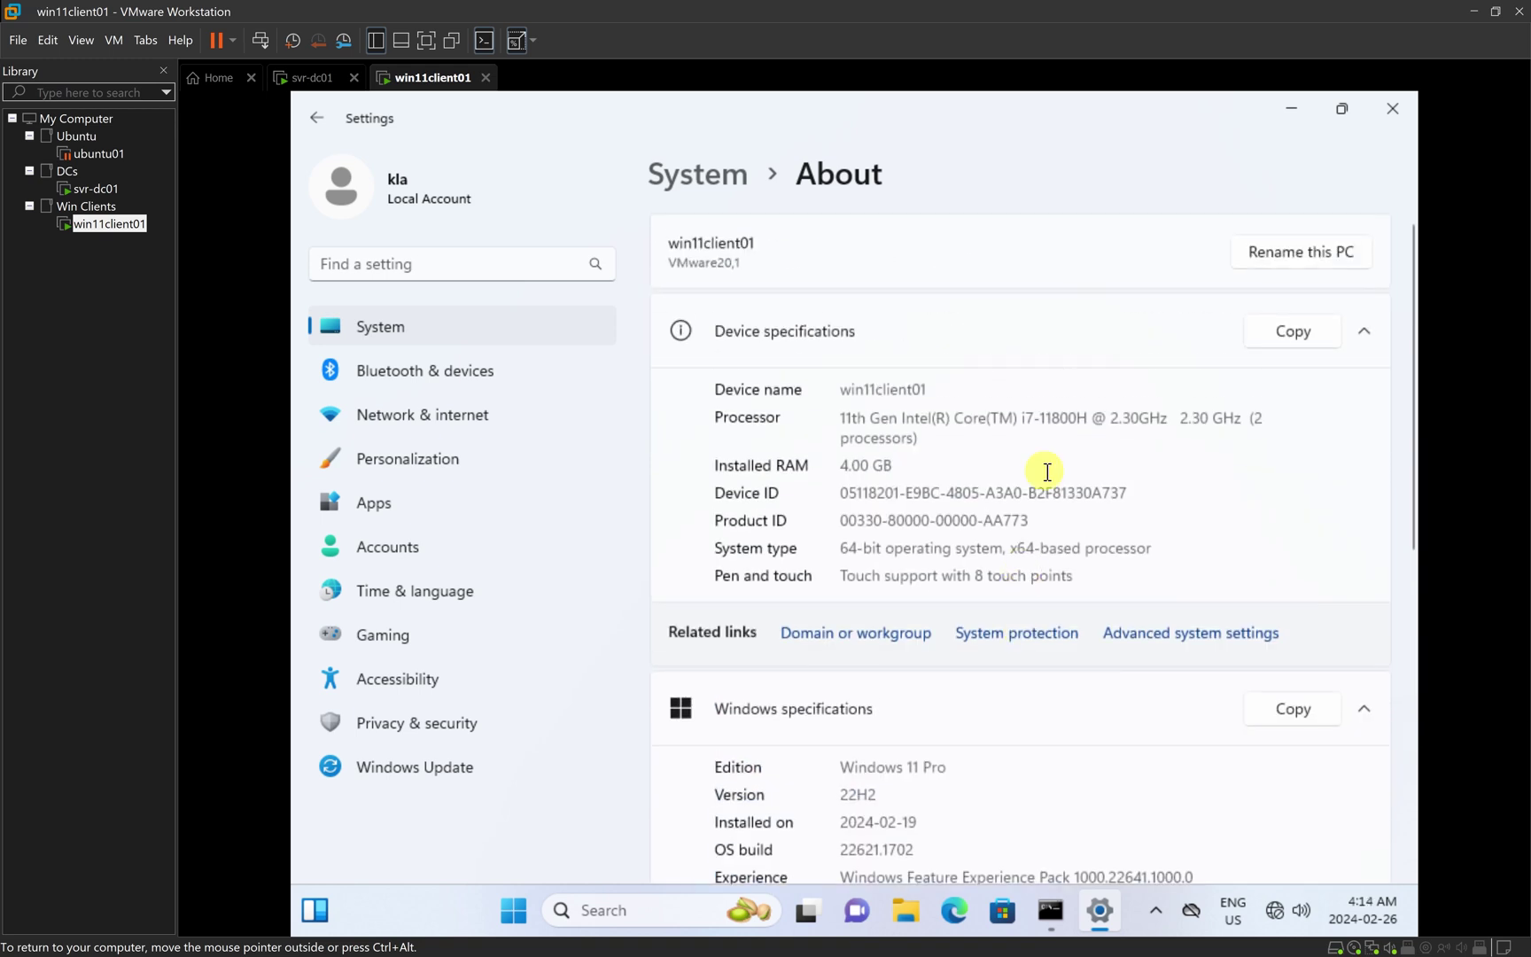
- Open System Properties via Domain or workgroup and choose Change... for computer win11client01
{"action": "left_click", "coordinate": [842, 635]}
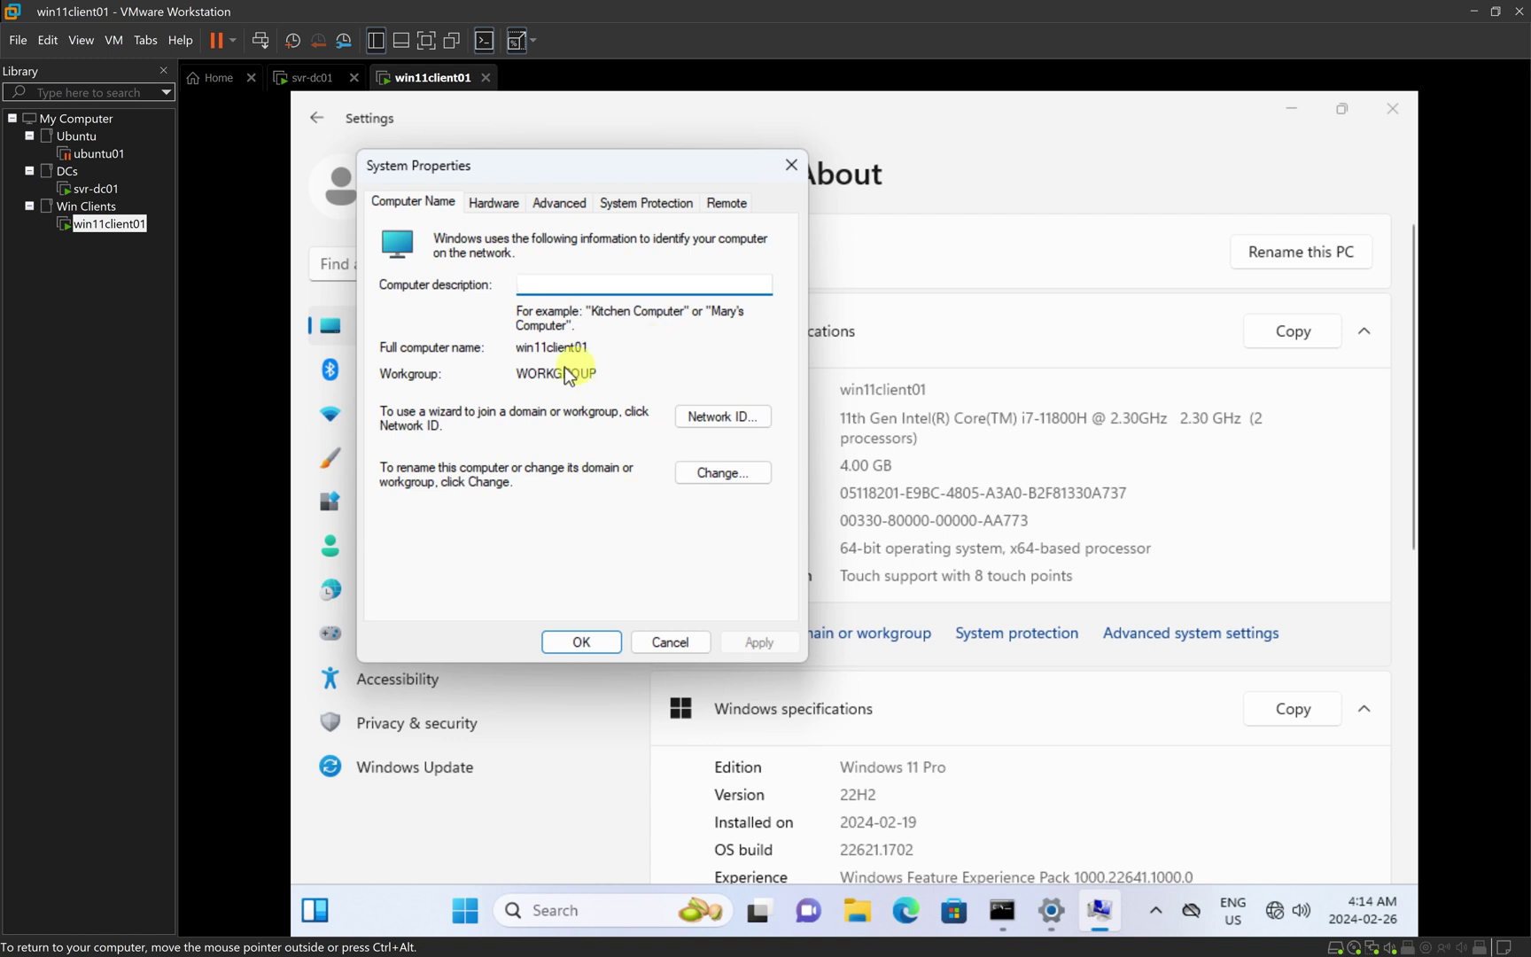
{"action": "left_click_drag", "start_coordinate": [521, 347], "coordinate": [571, 377]}
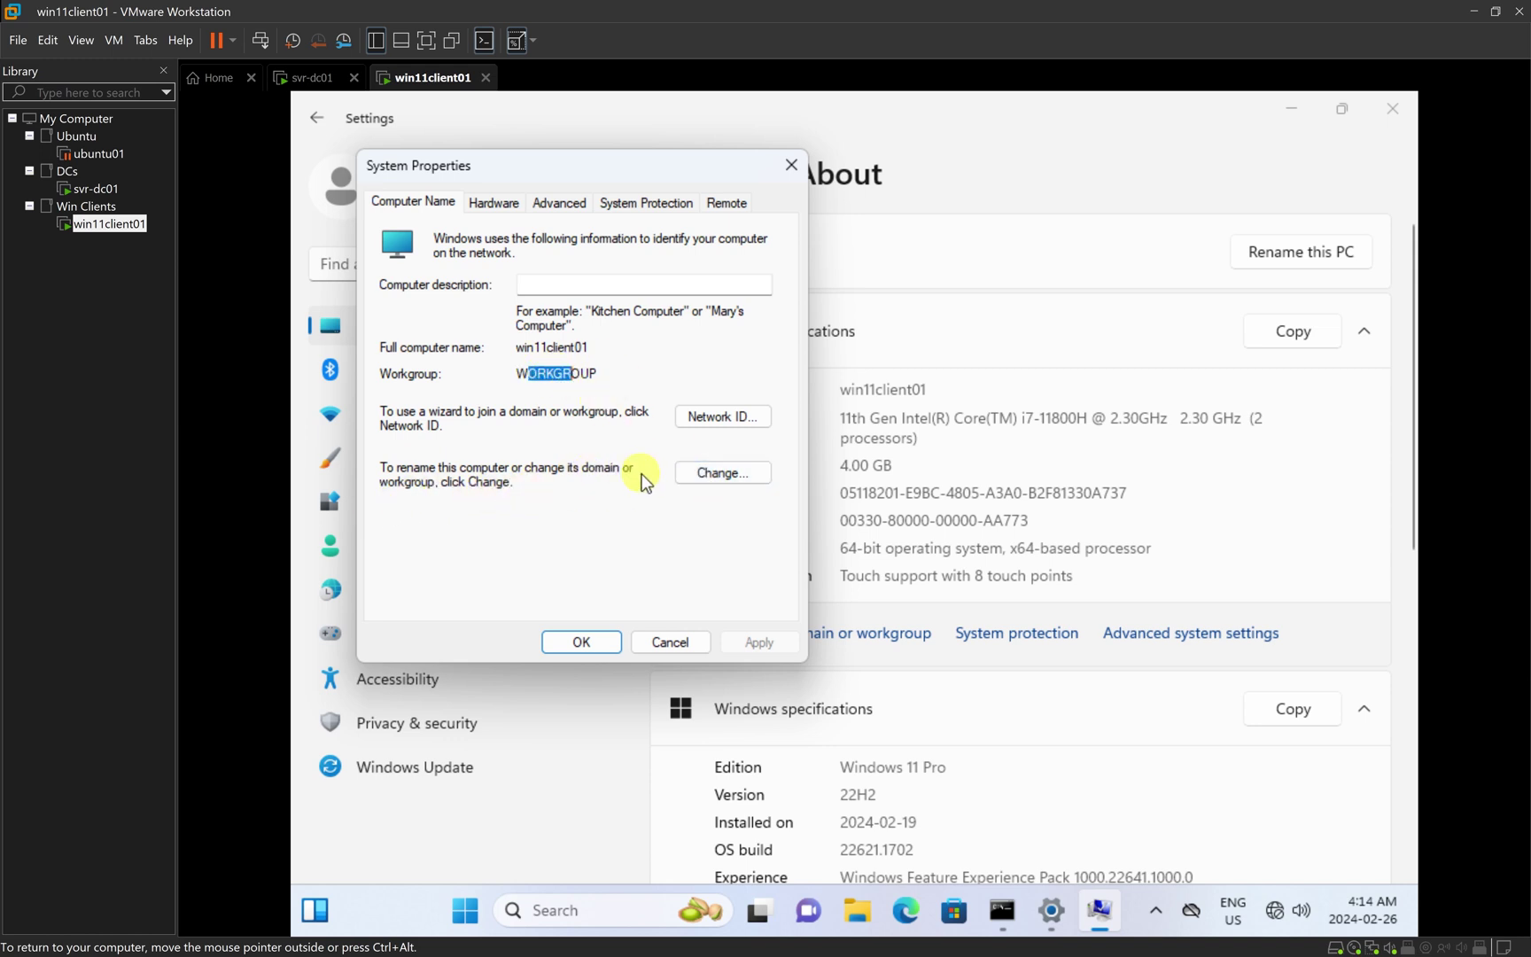
{"action": "left_click", "coordinate": [724, 482]}
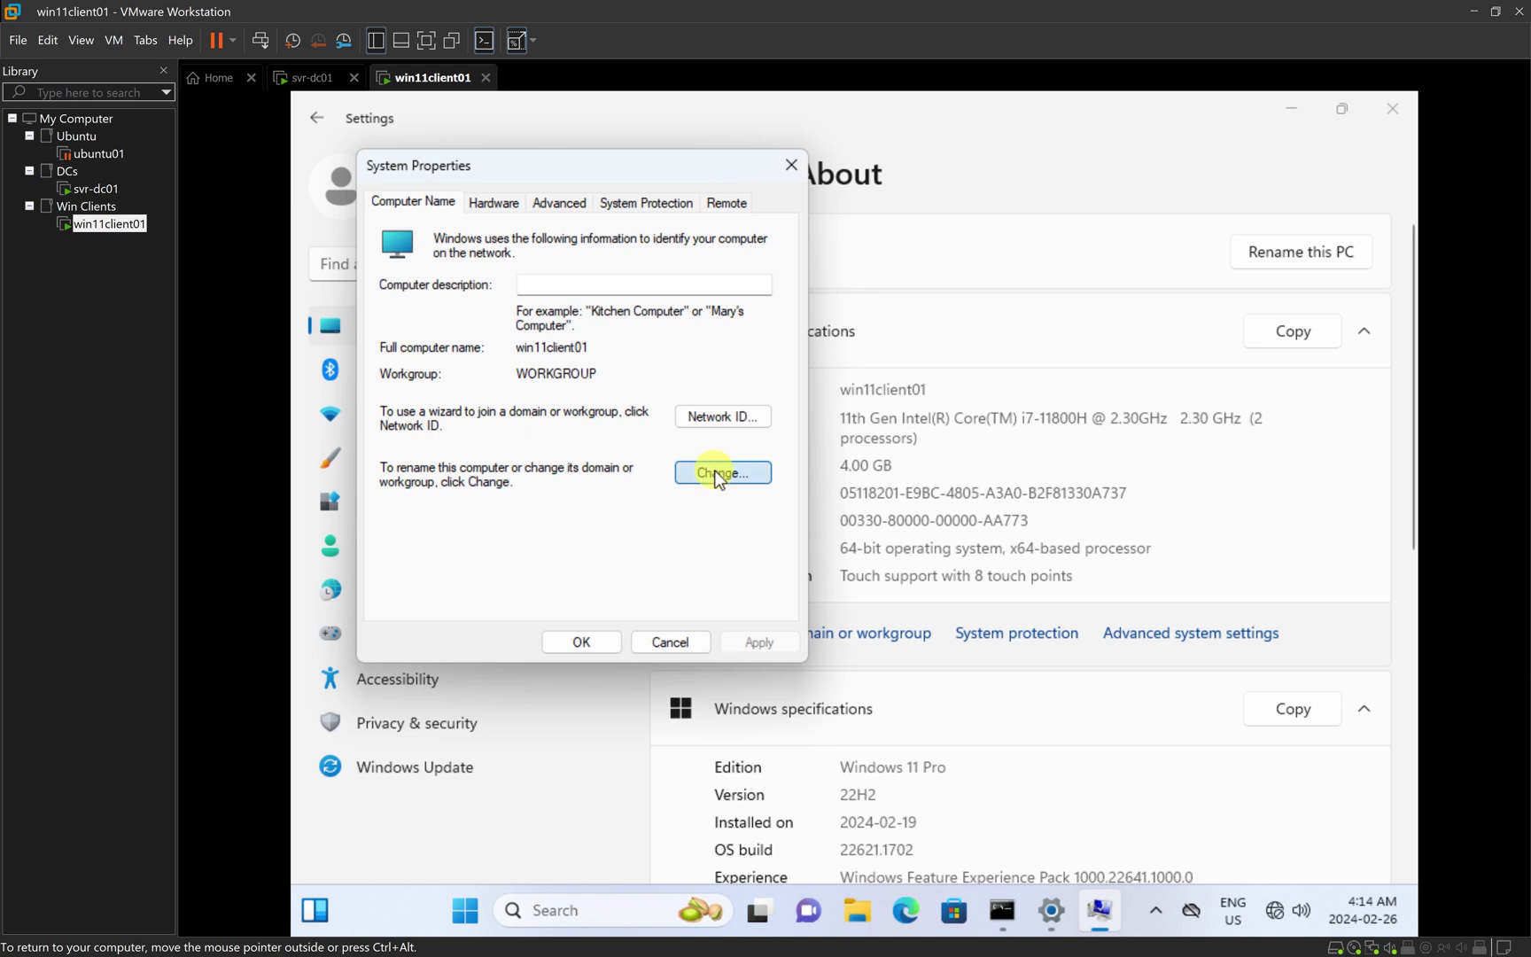
{"action": "left_click", "coordinate": [718, 476]}
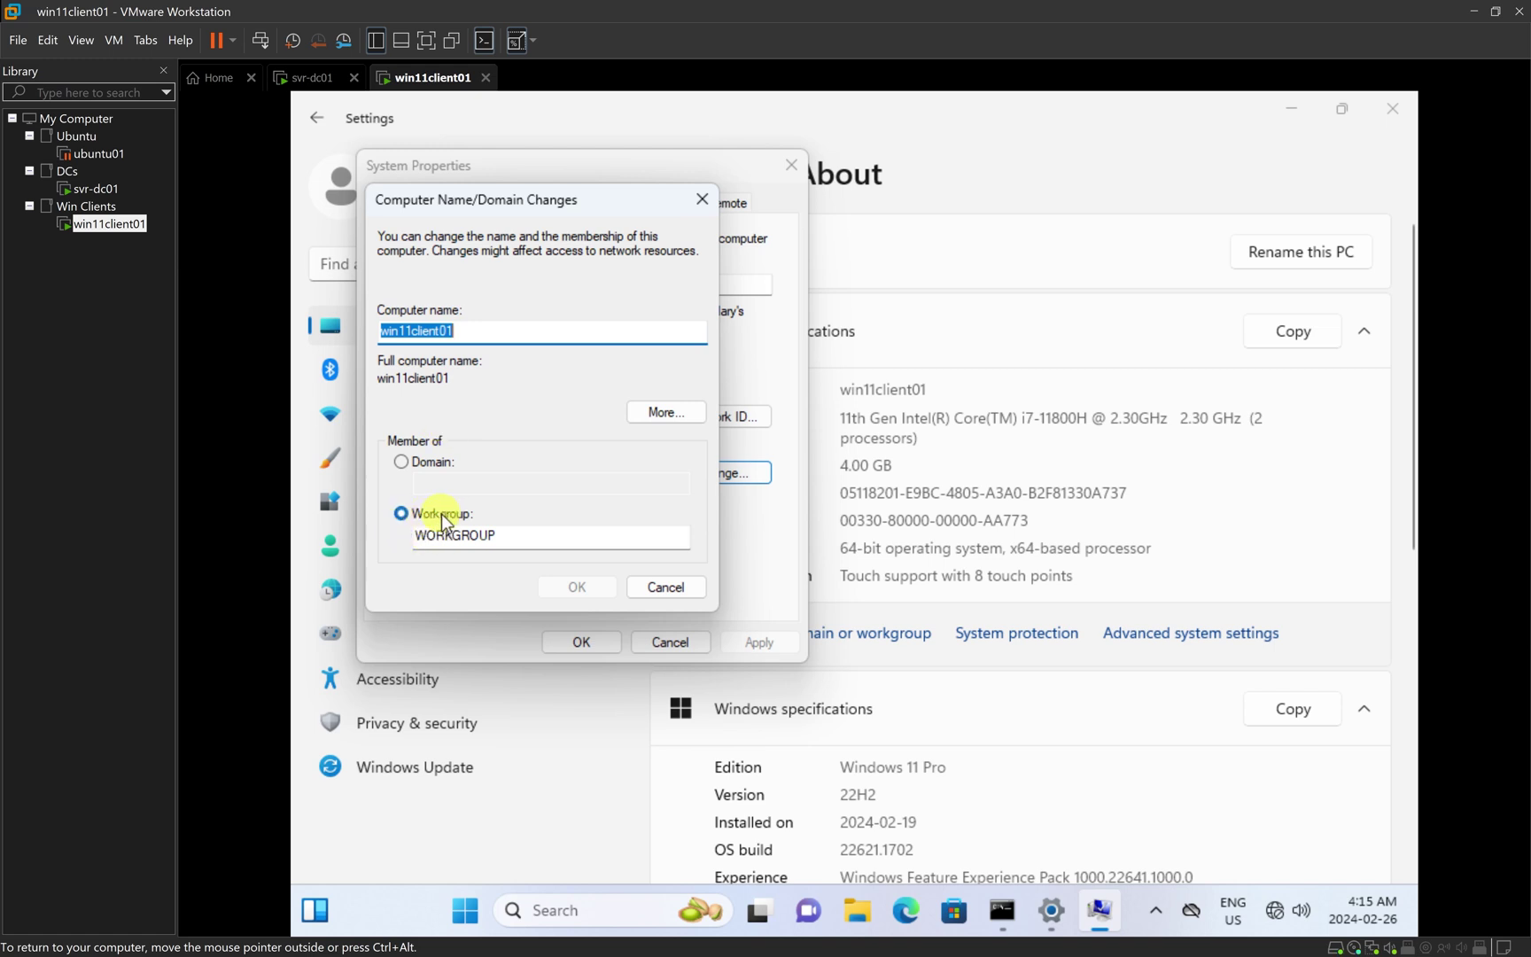
- Select Domain membership, begin typing 'kla' as the domain, then return to svr-dc01
{"action": "left_click", "coordinate": [402, 461]}
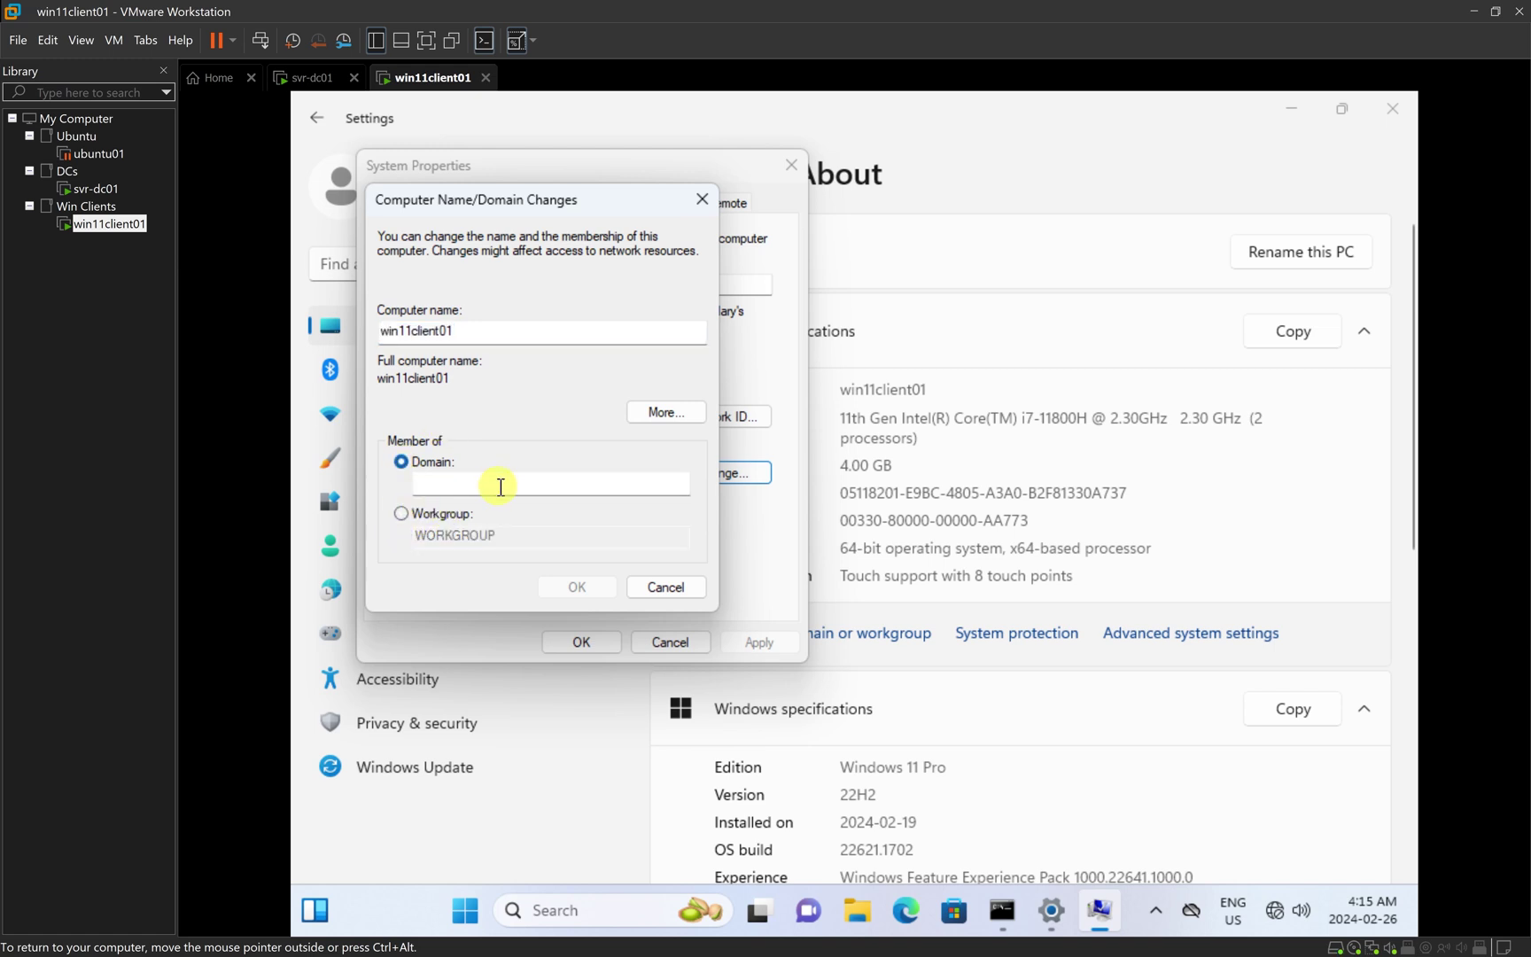
{"action": "left_click", "coordinate": [501, 480]}
{"action": "type", "text": "kla"}
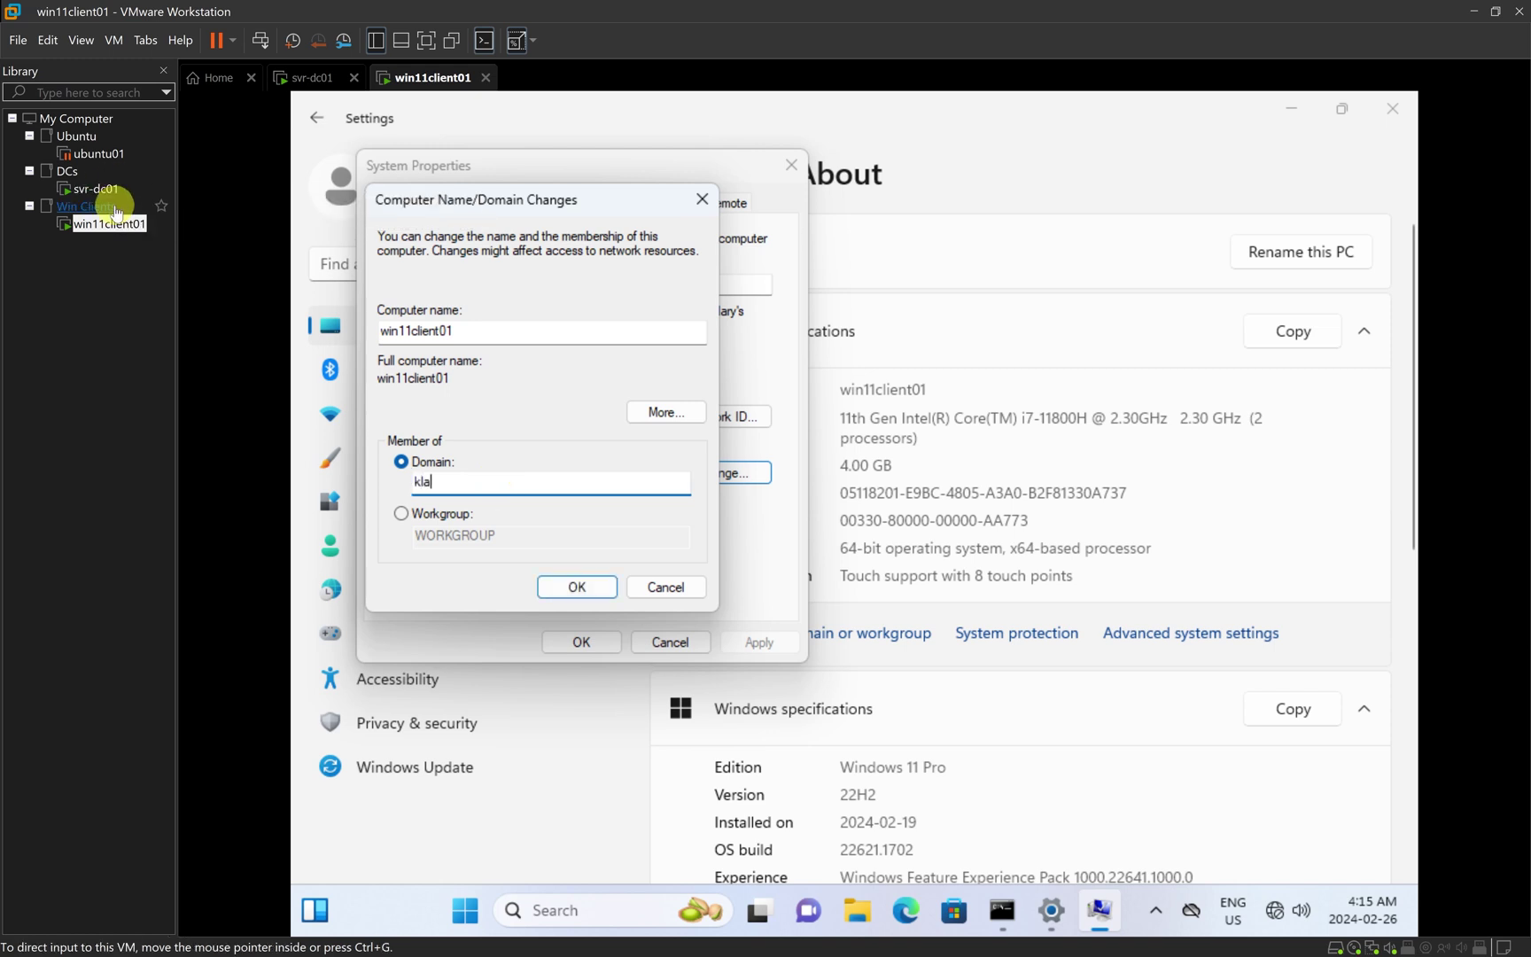
{"action": "left_click", "coordinate": [91, 189]}
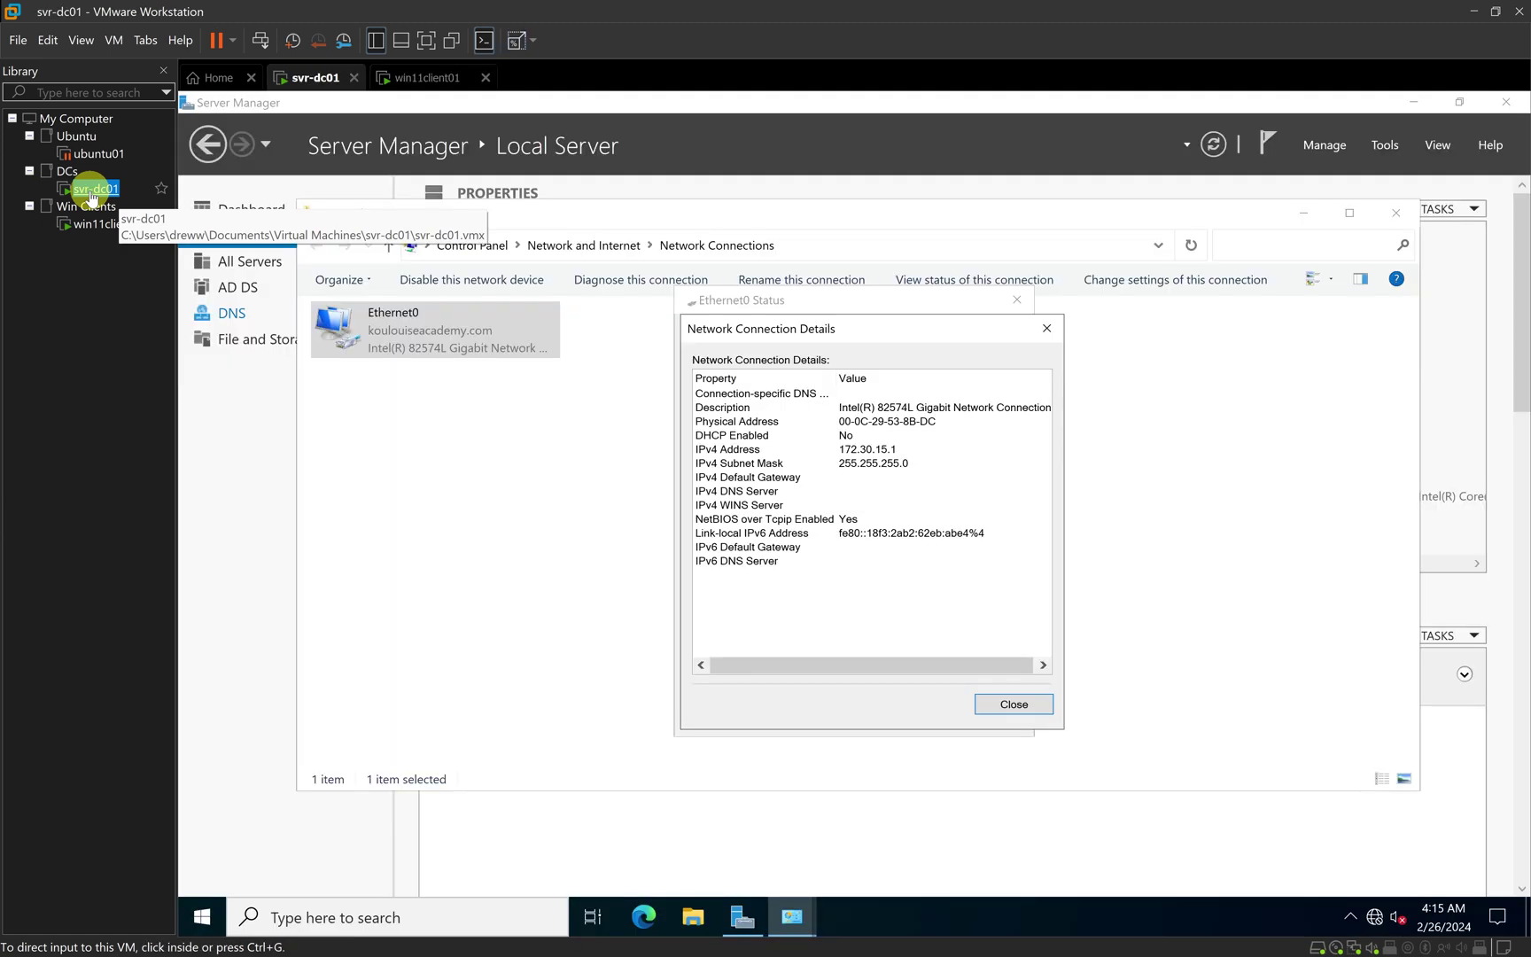
- Close the DC's network details after reading domain koulouiseacademy.com, then return to win11client01
{"action": "left_click", "coordinate": [1017, 705]}
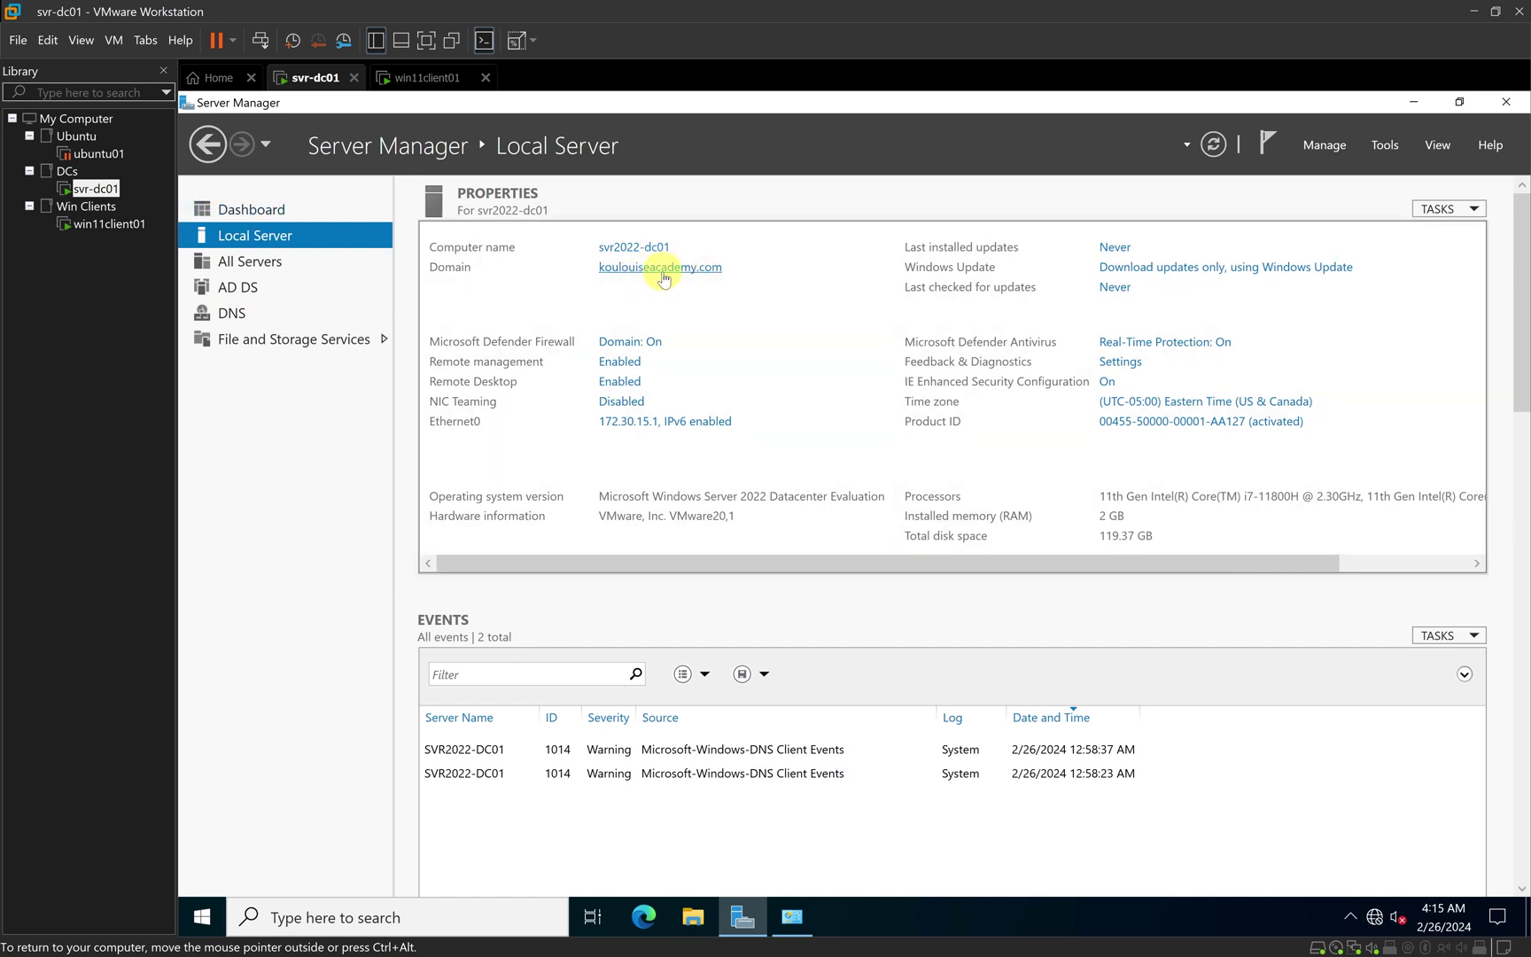
{"action": "left_click", "coordinate": [102, 223]}
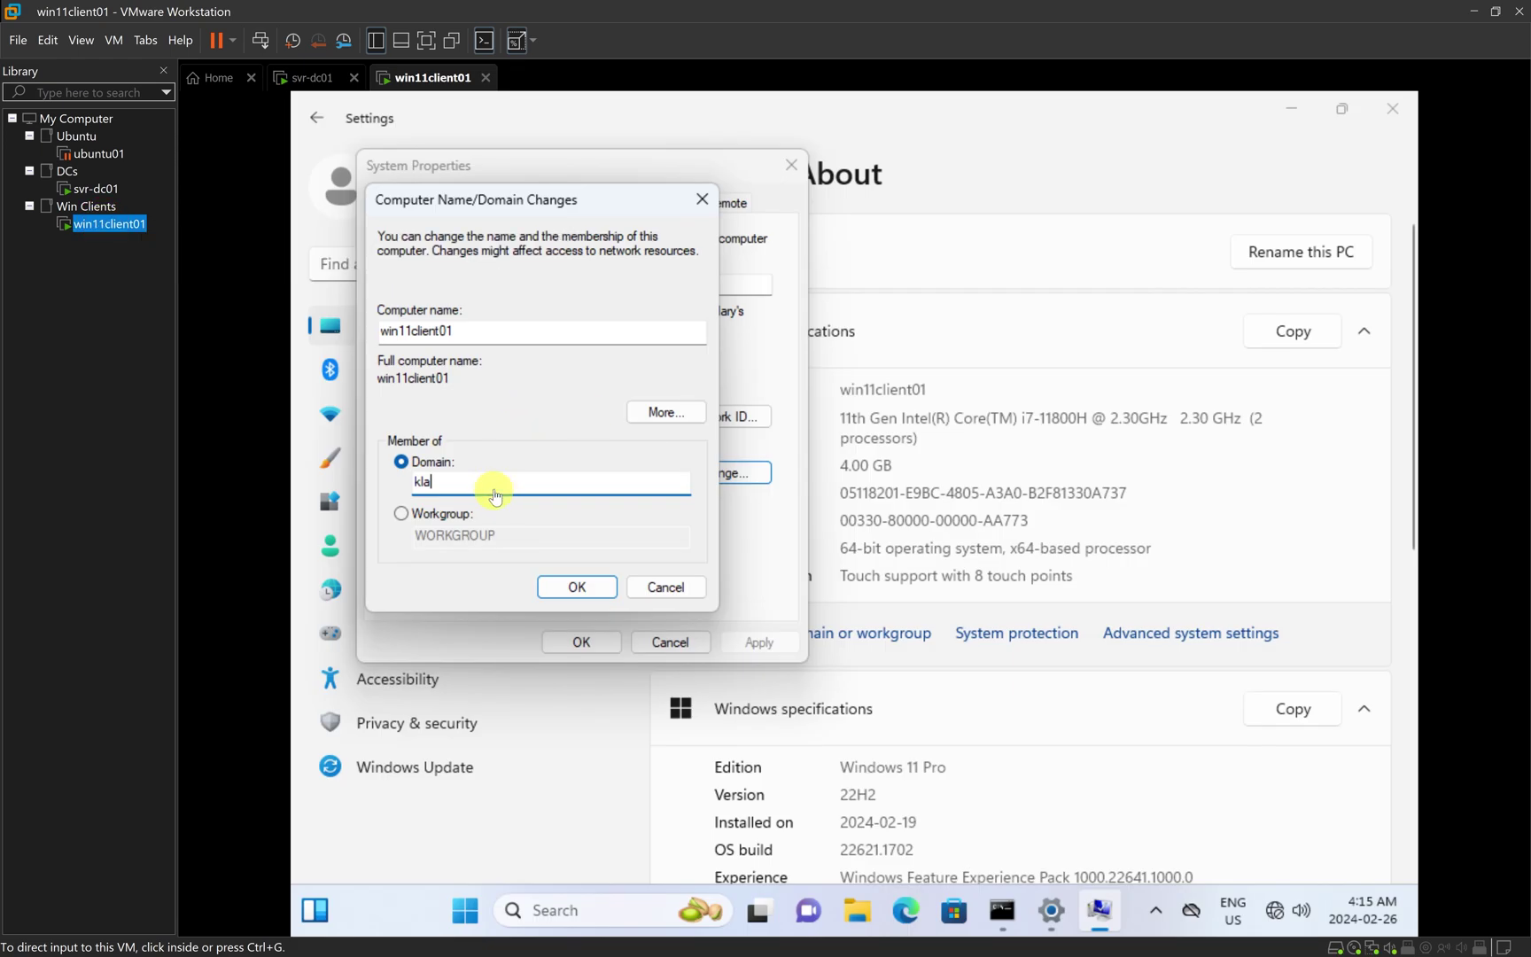
- Enter koulouiseacademy.com in the client's Domain field of Computer Name/Domain Changes
{"action": "left_click", "coordinate": [479, 465]}
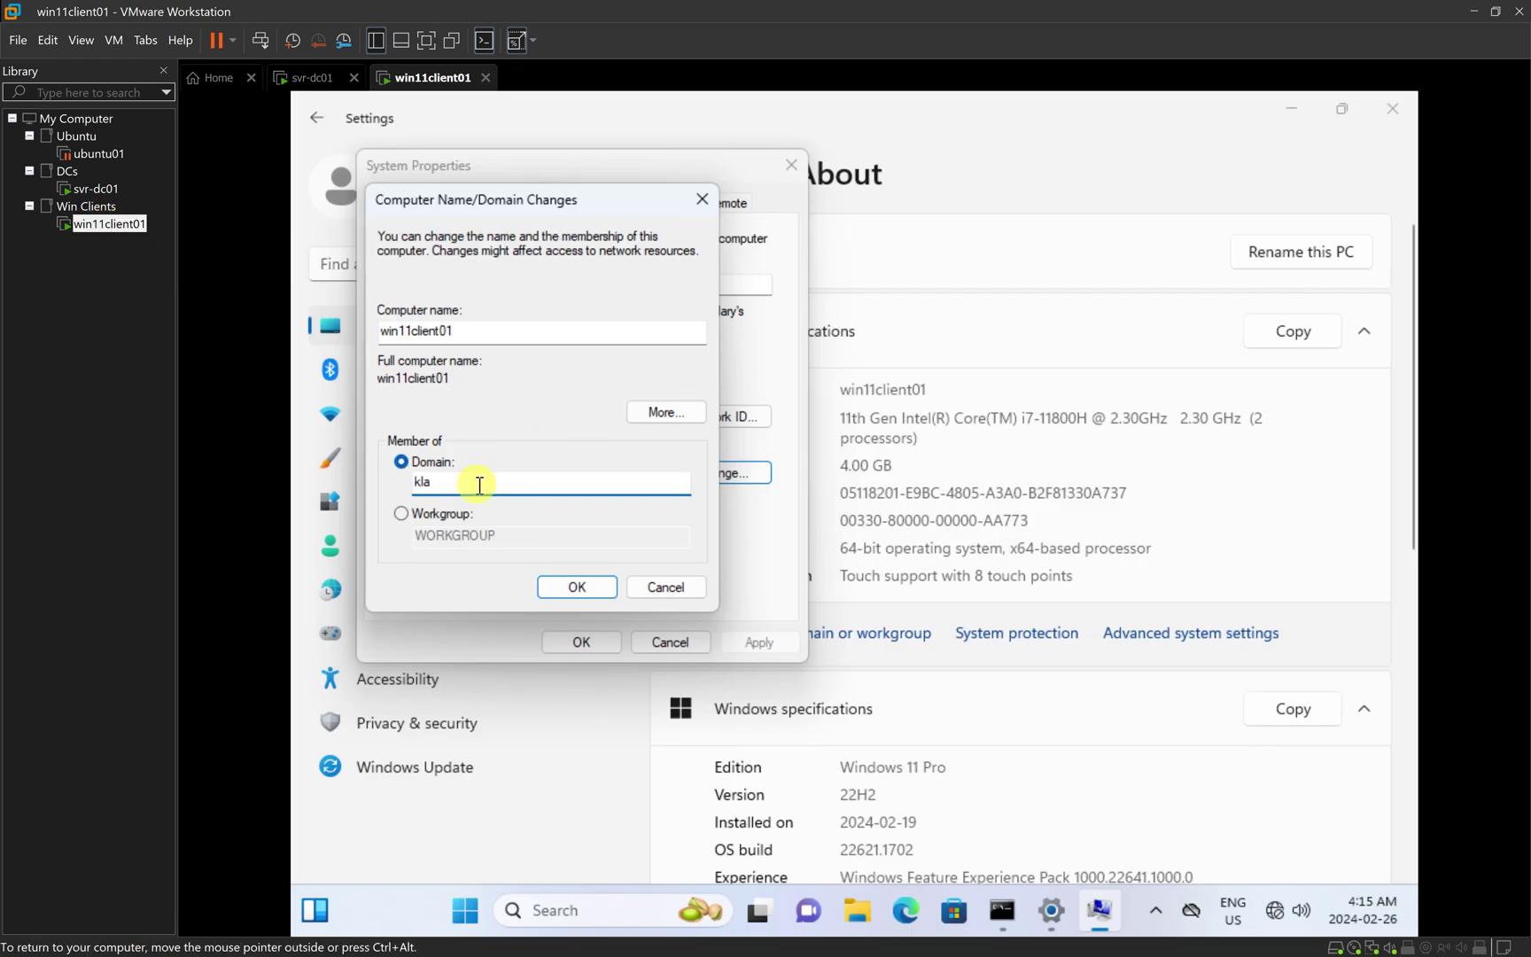
{"action": "type", "text": "koulouiseacademy.com"}
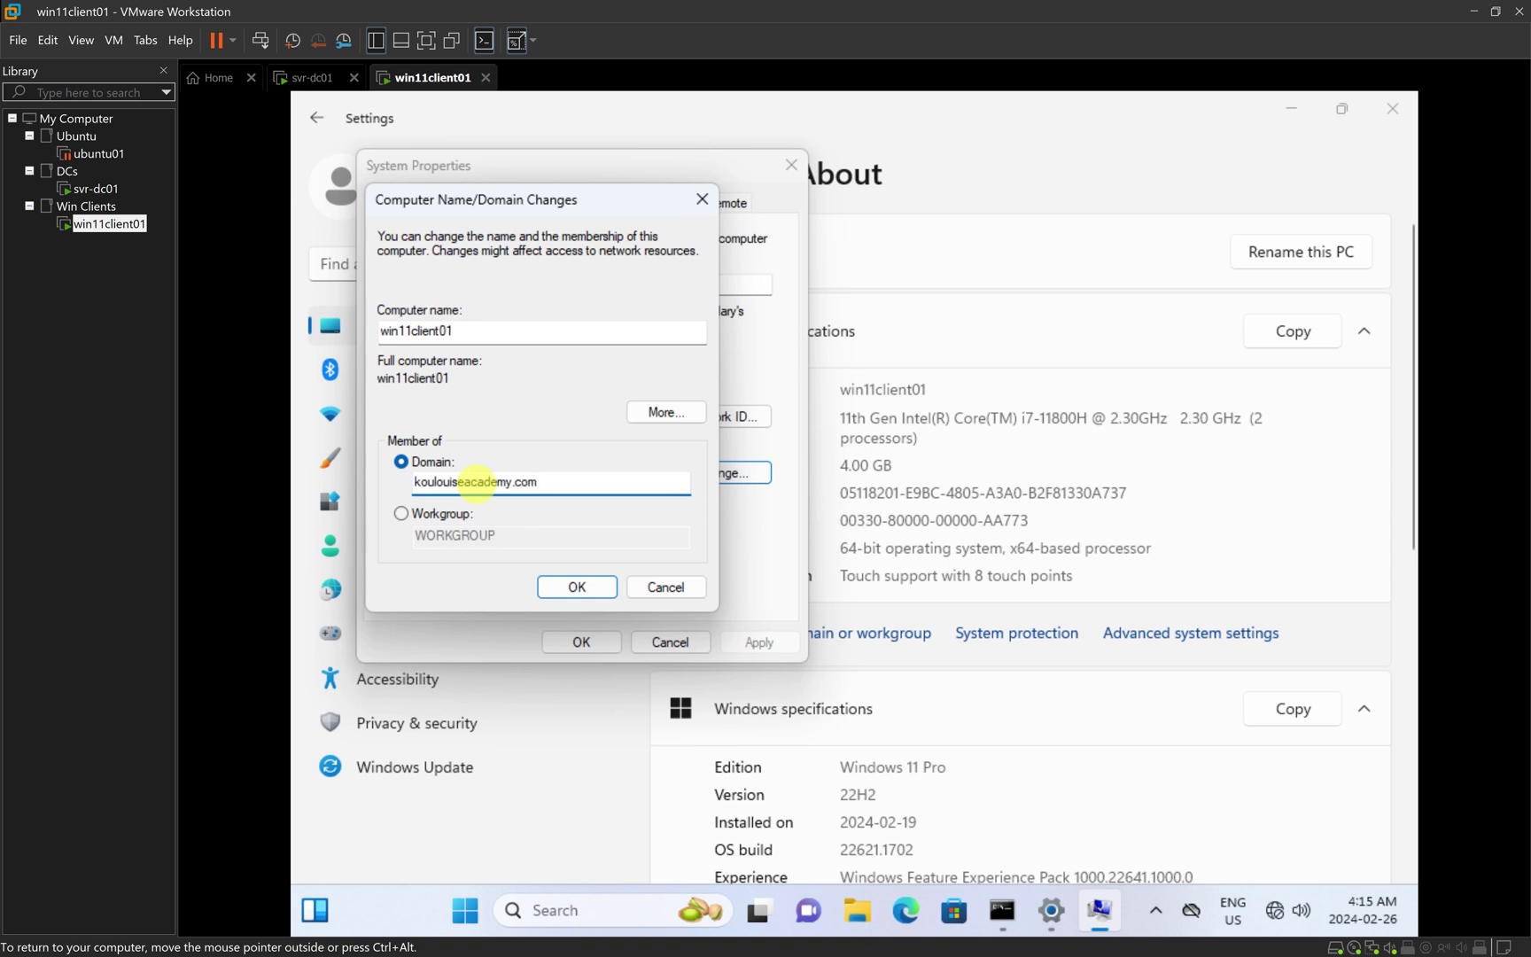
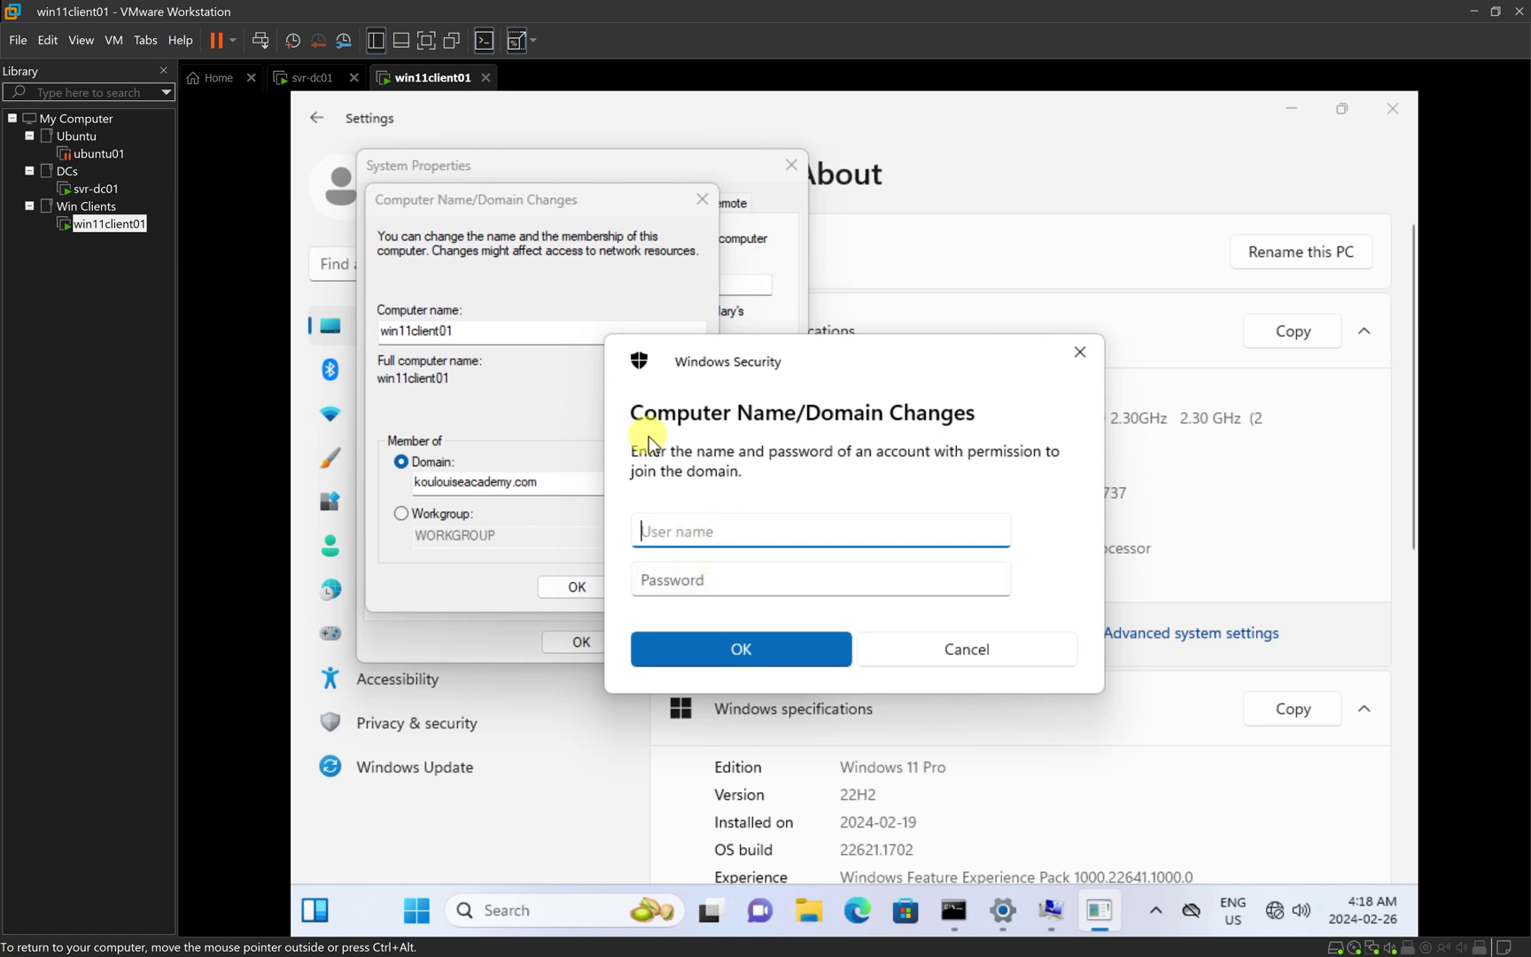
- On the svr-dc01 VM, launch Active Directory Users and Computers from the Tools menu
{"action": "left_click", "coordinate": [95, 195]}
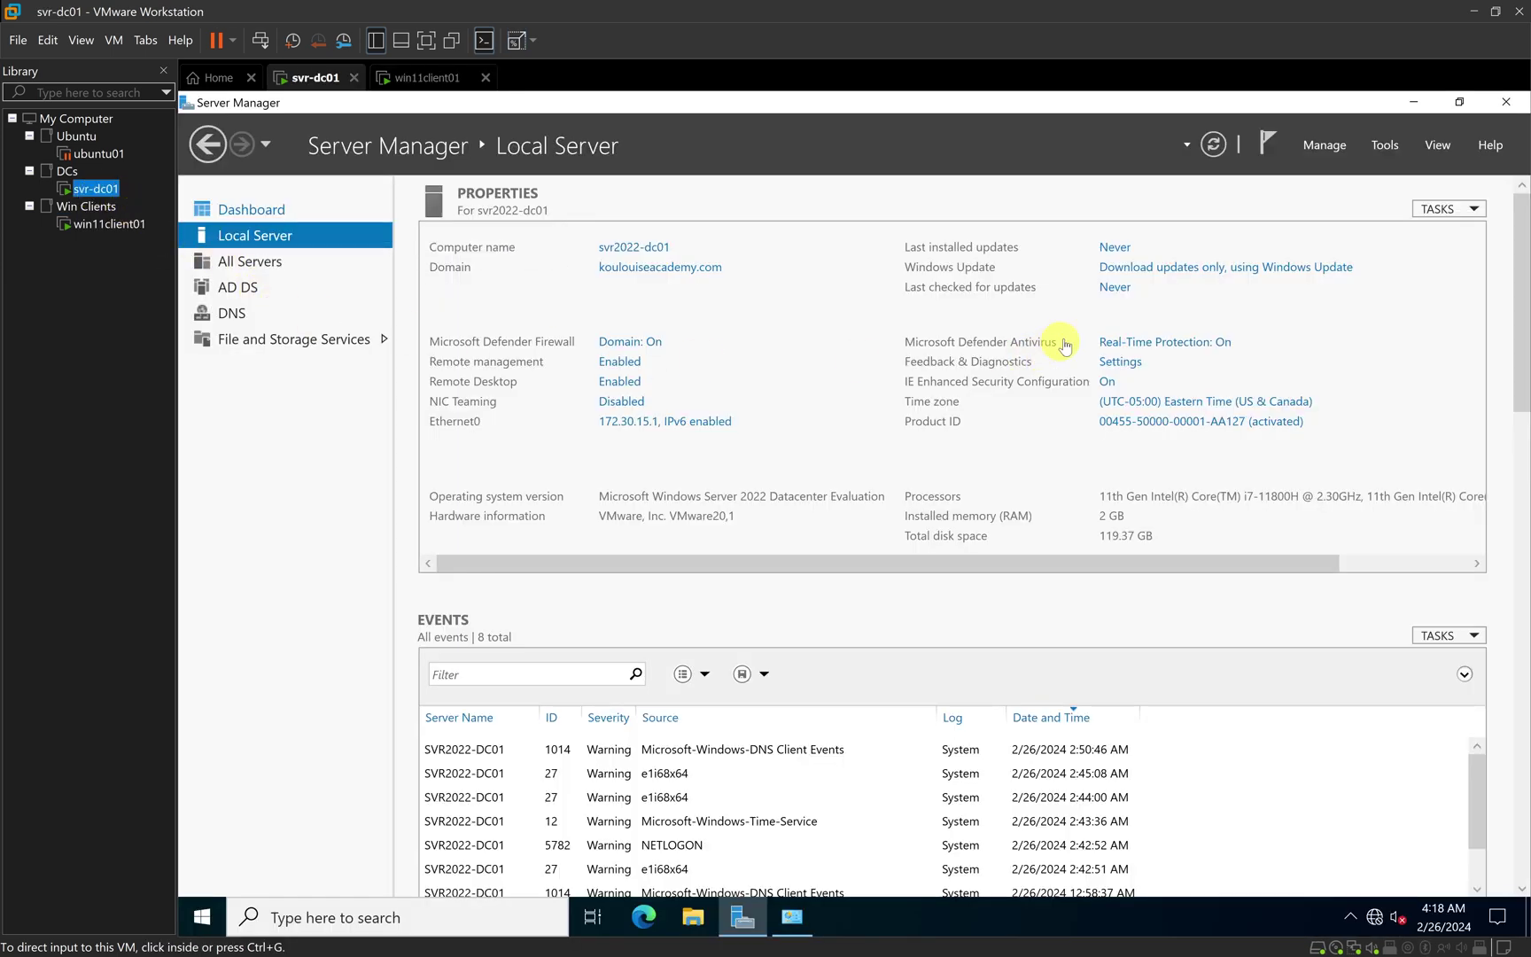
{"action": "left_click", "coordinate": [1386, 149]}
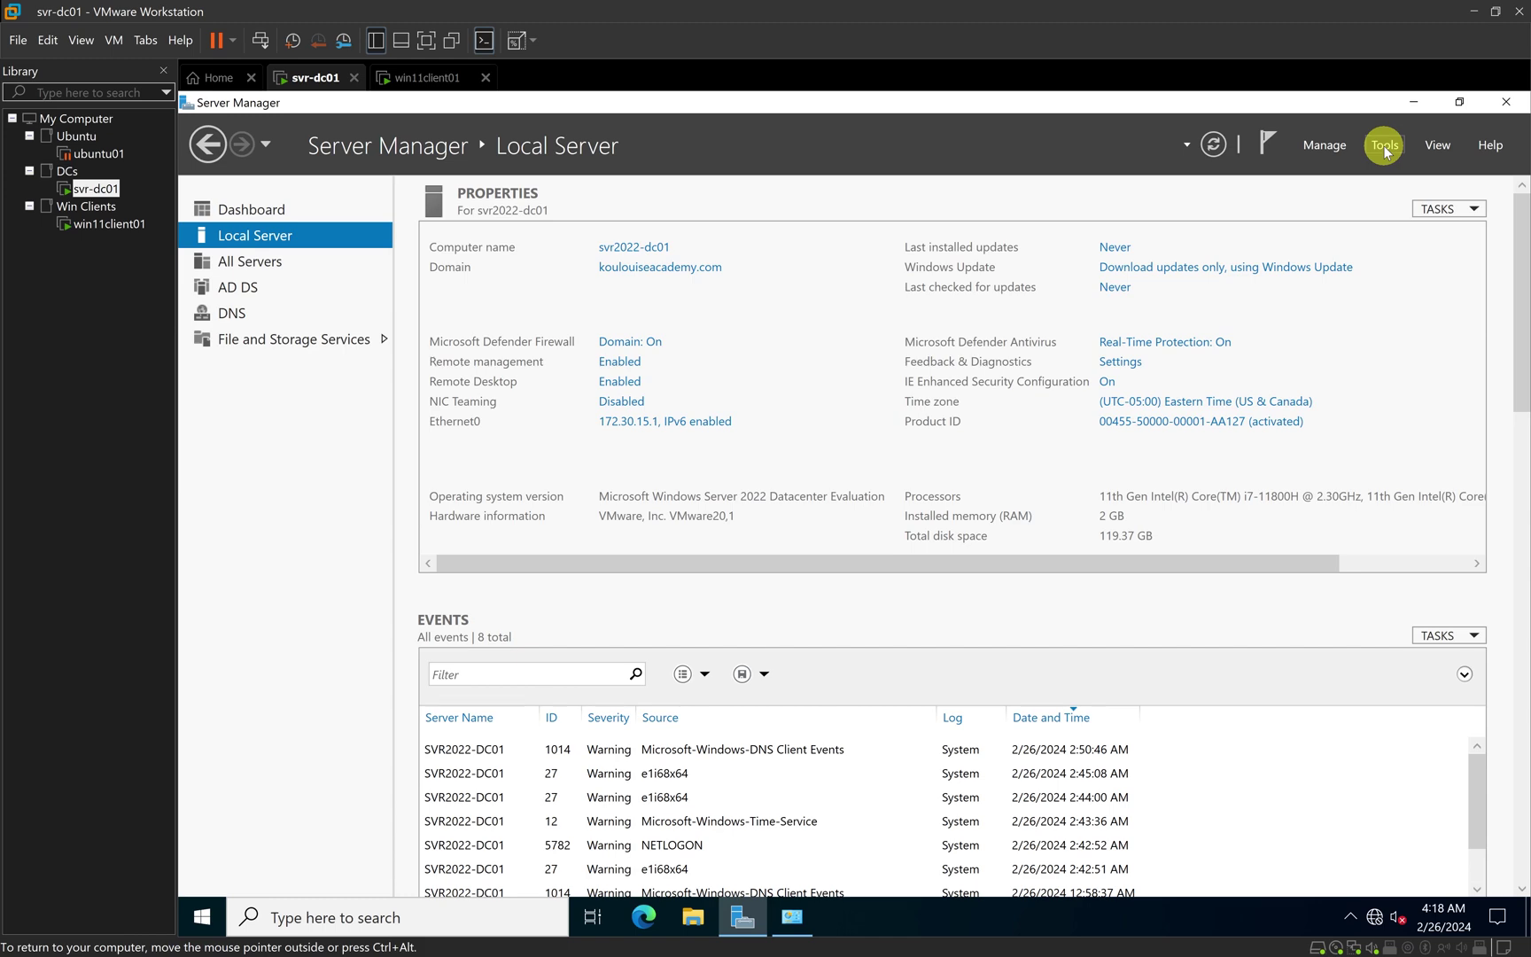
{"action": "left_click", "coordinate": [1386, 149]}
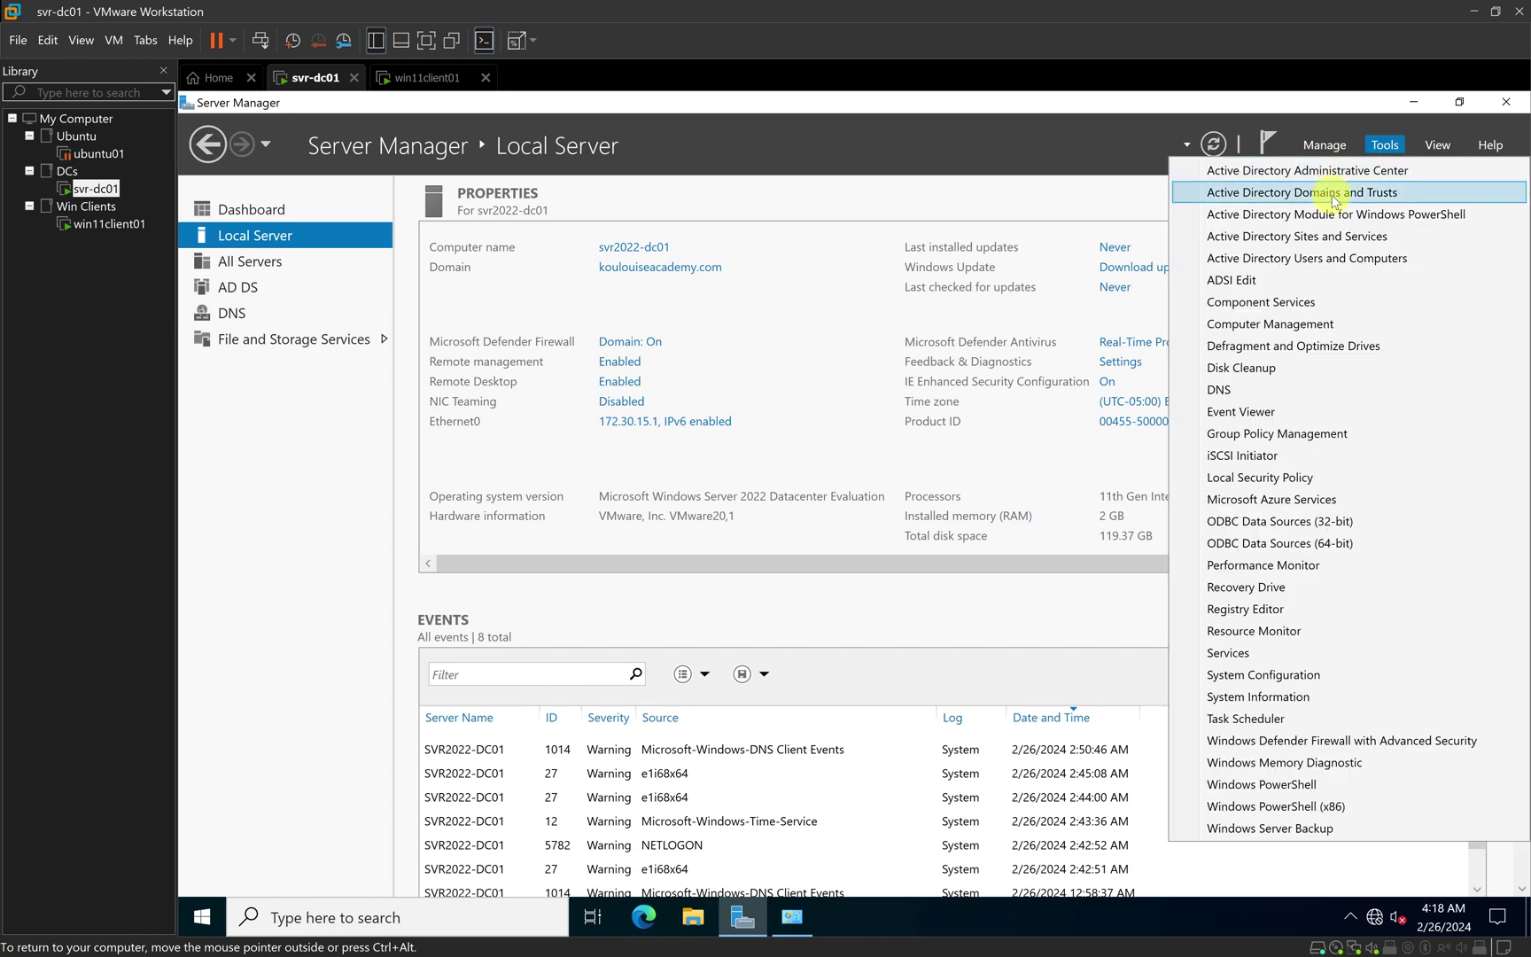
{"action": "left_click", "coordinate": [1318, 262]}
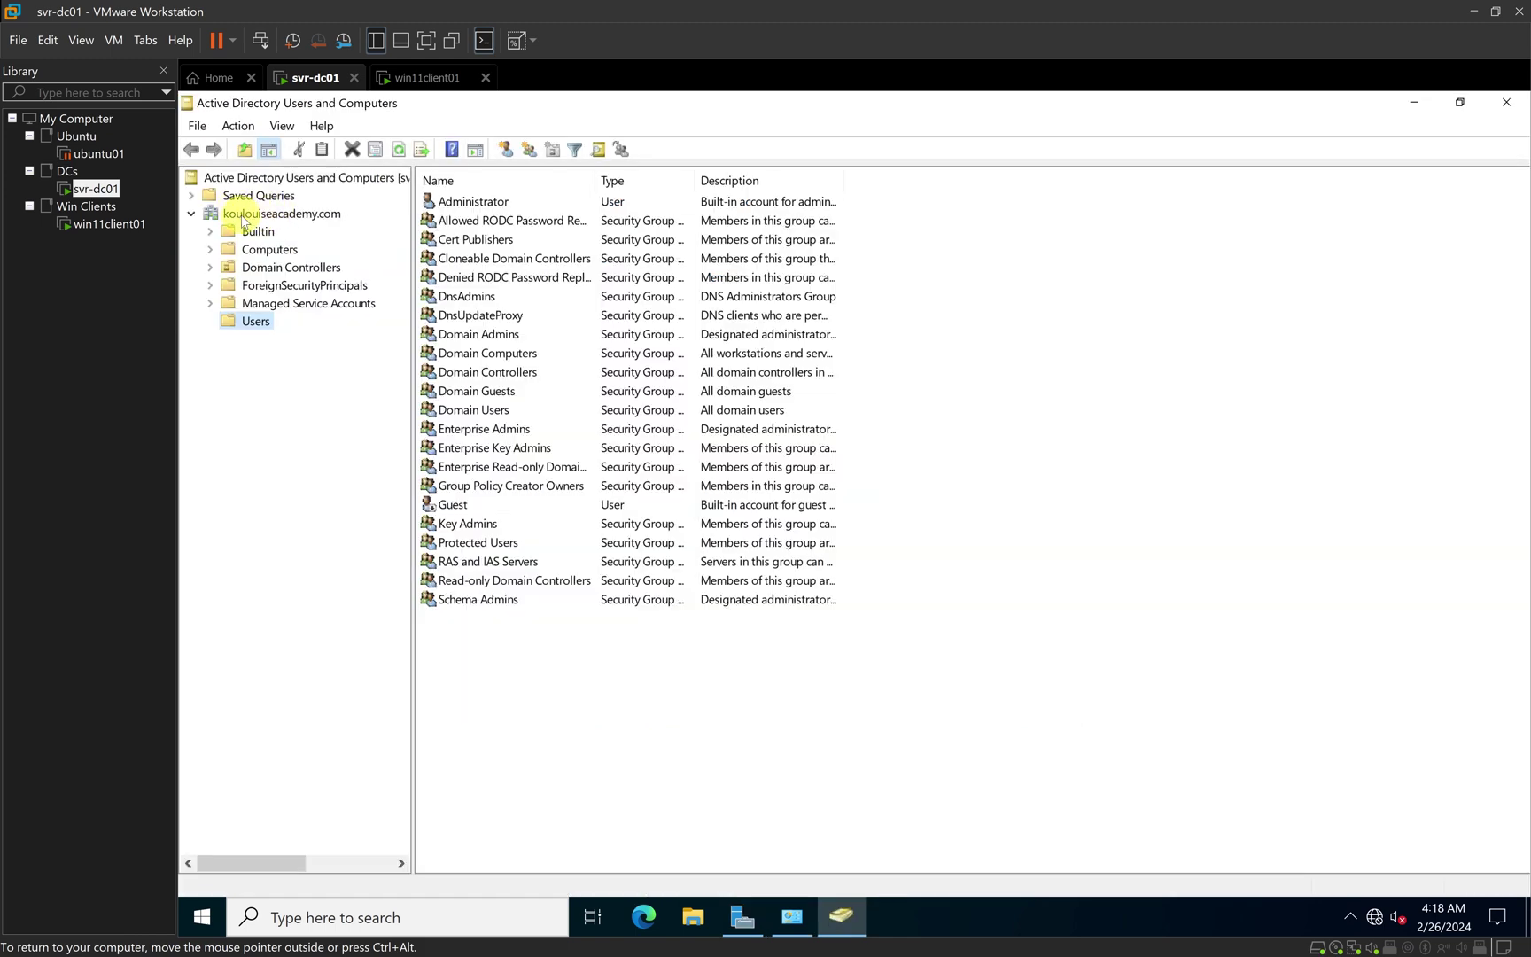
- Expand koulouiseacademy.com, list the Users container, and open the Domain Admins group's properties
{"action": "left_click", "coordinate": [266, 214]}
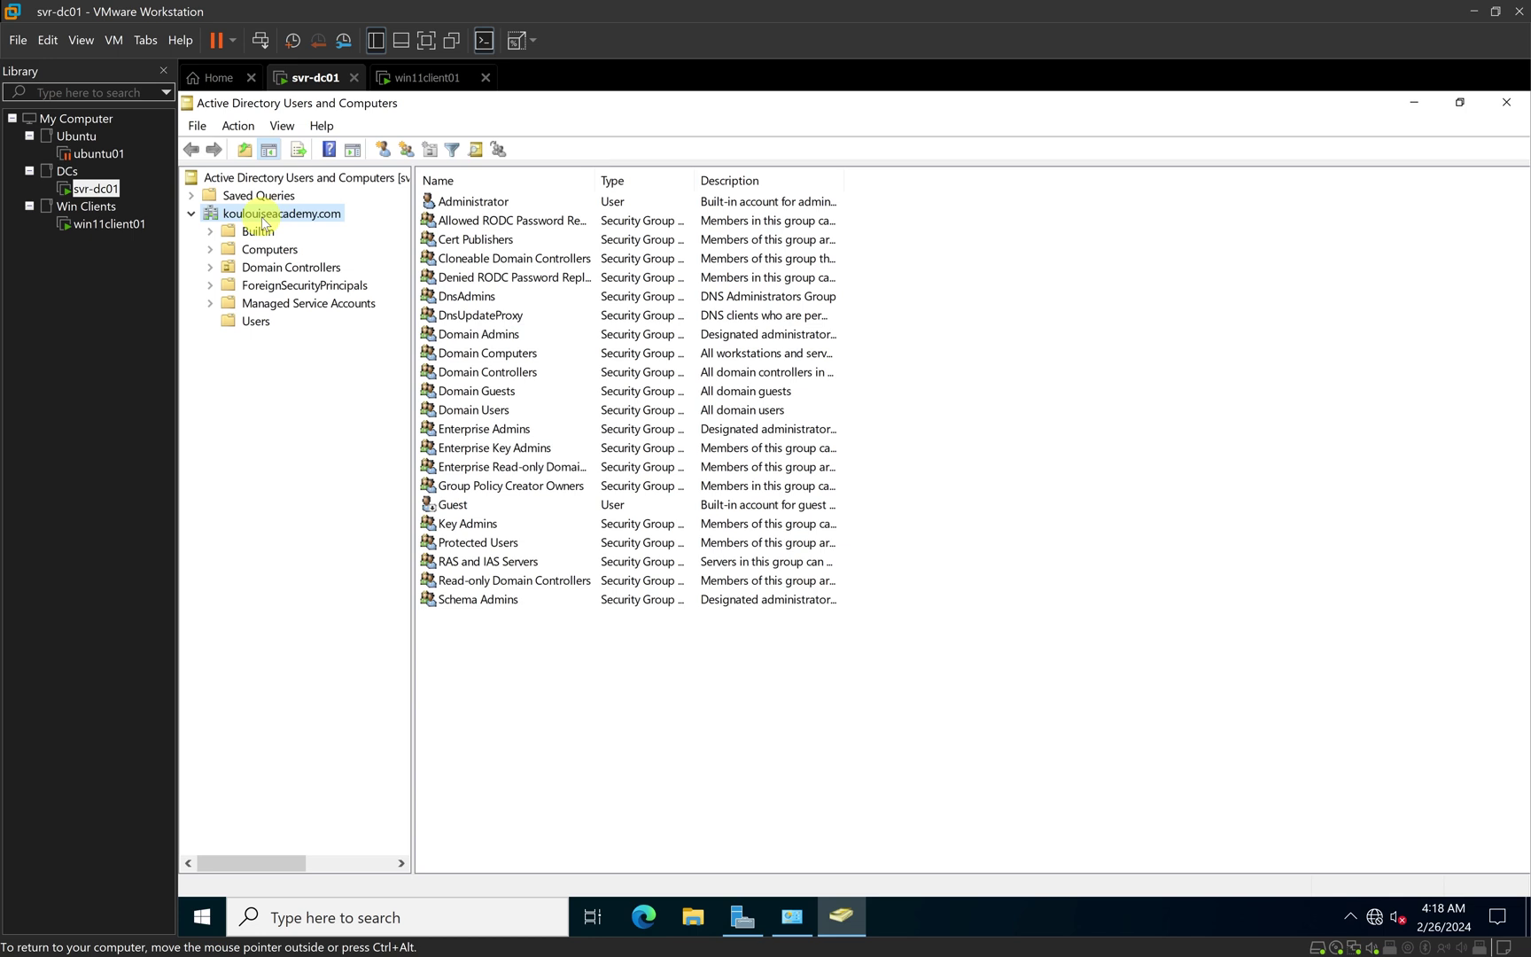
{"action": "left_click", "coordinate": [255, 321]}
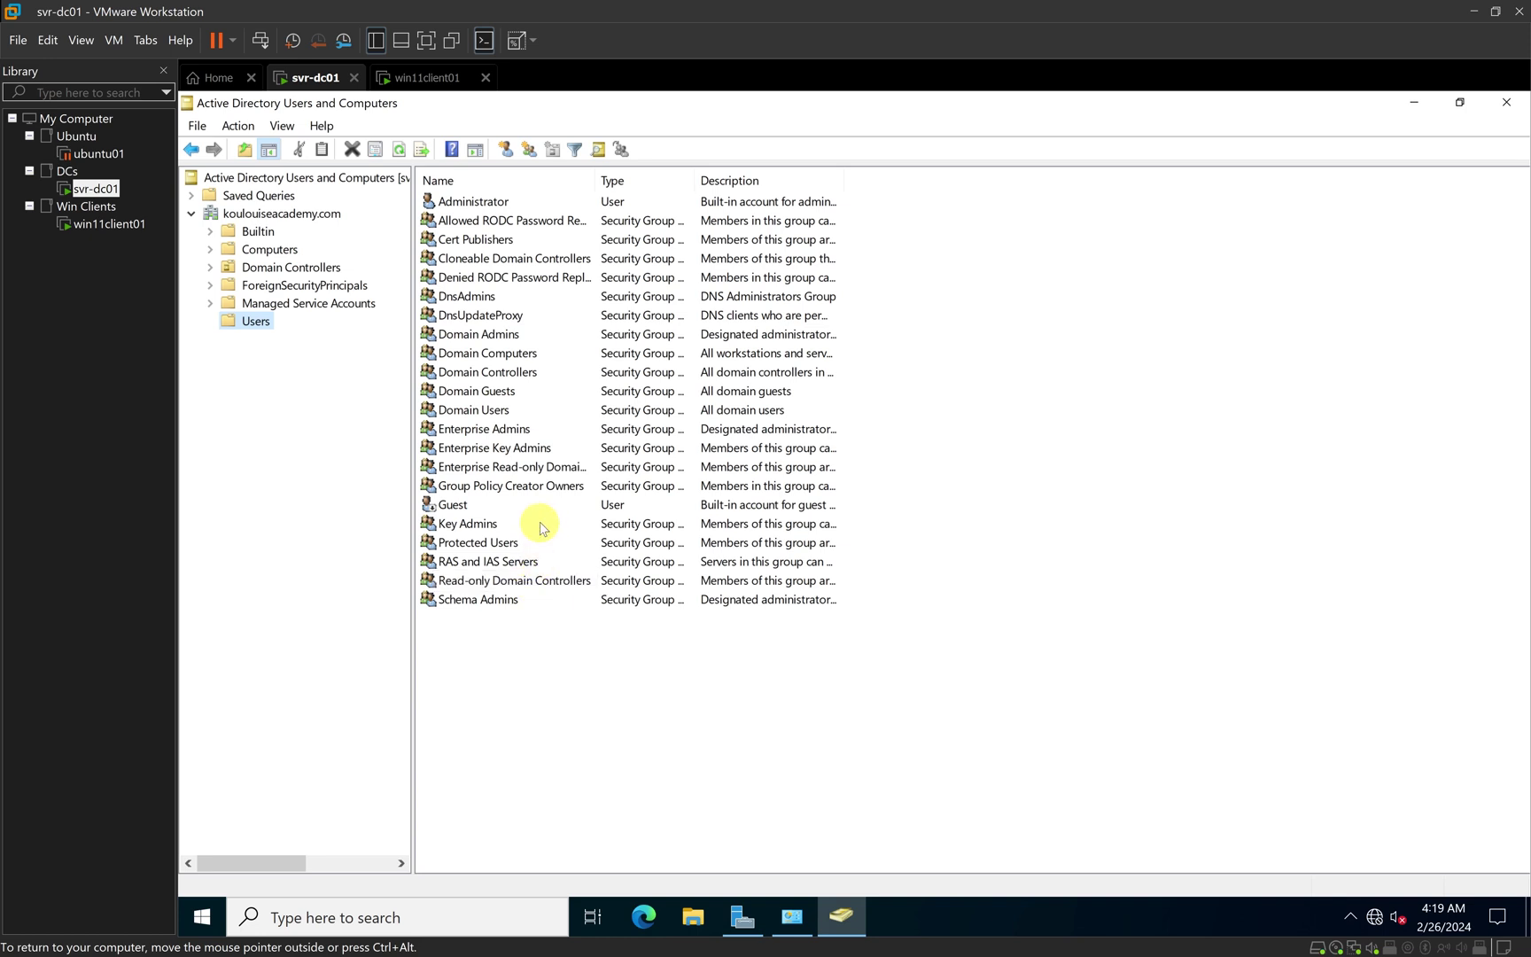
{"action": "left_click", "coordinate": [483, 334]}
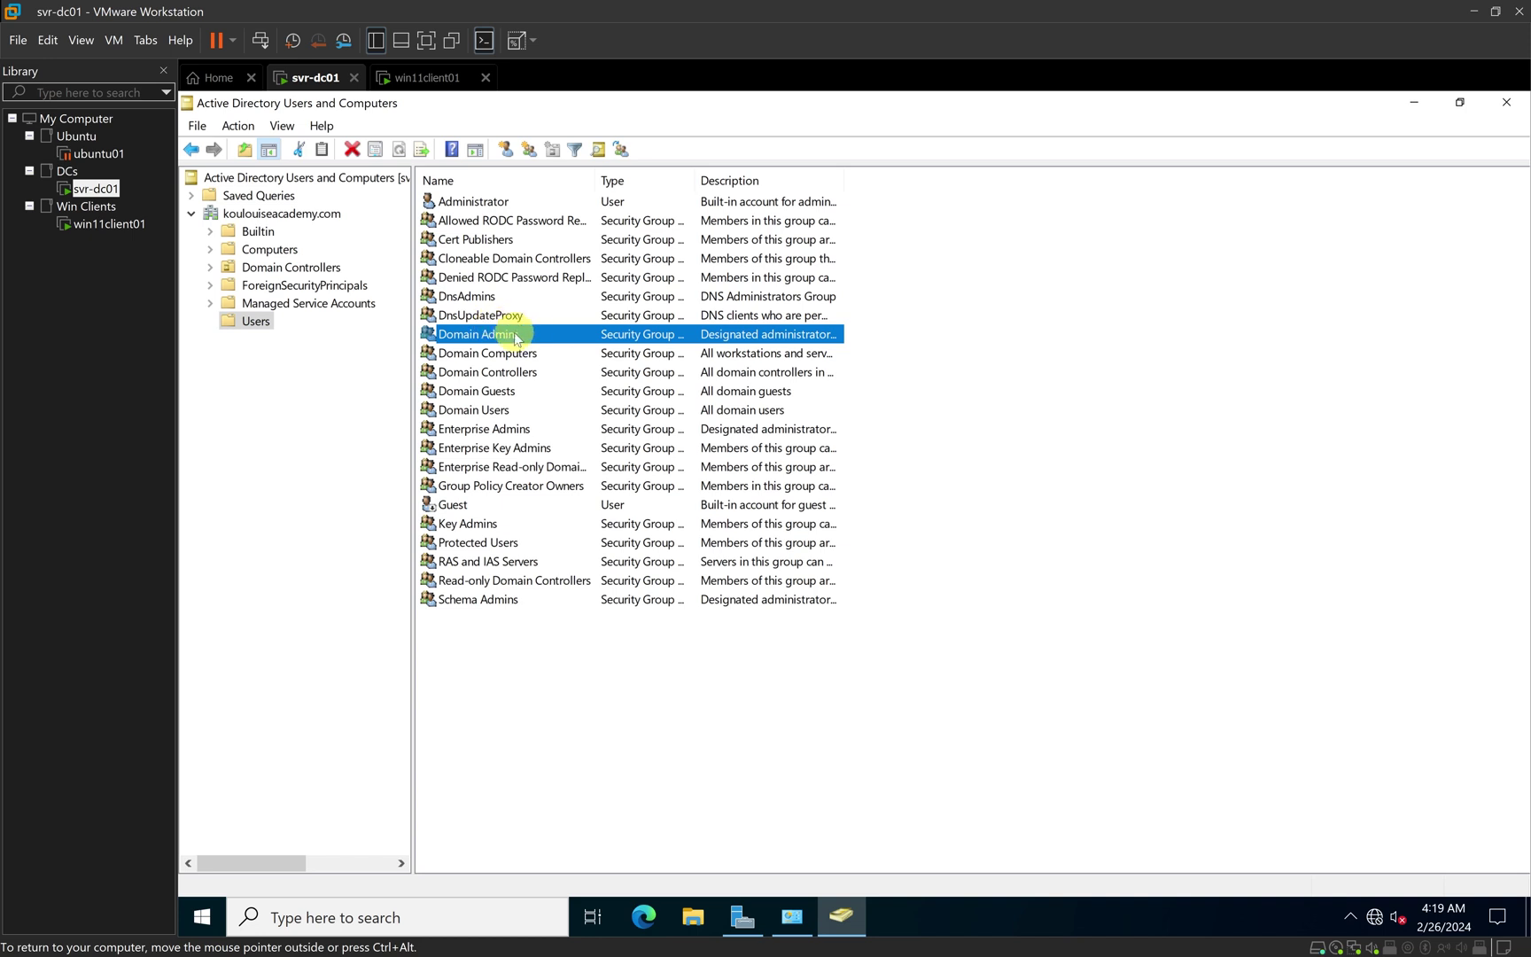
{"action": "left_click", "coordinate": [476, 431]}
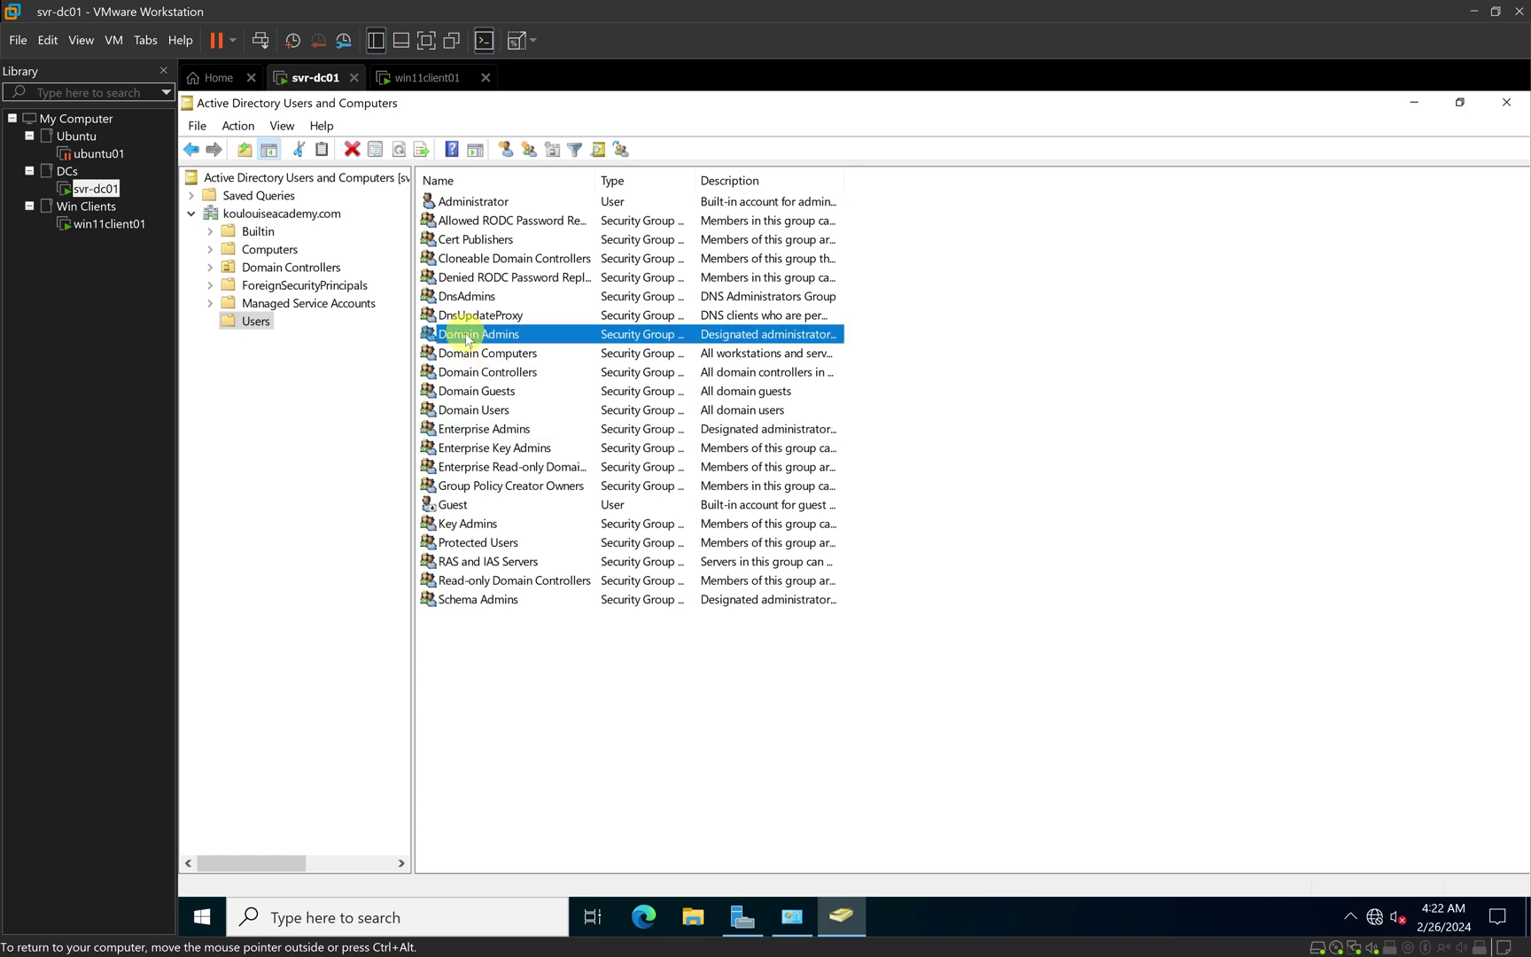
{"action": "double_click", "coordinate": [467, 339]}
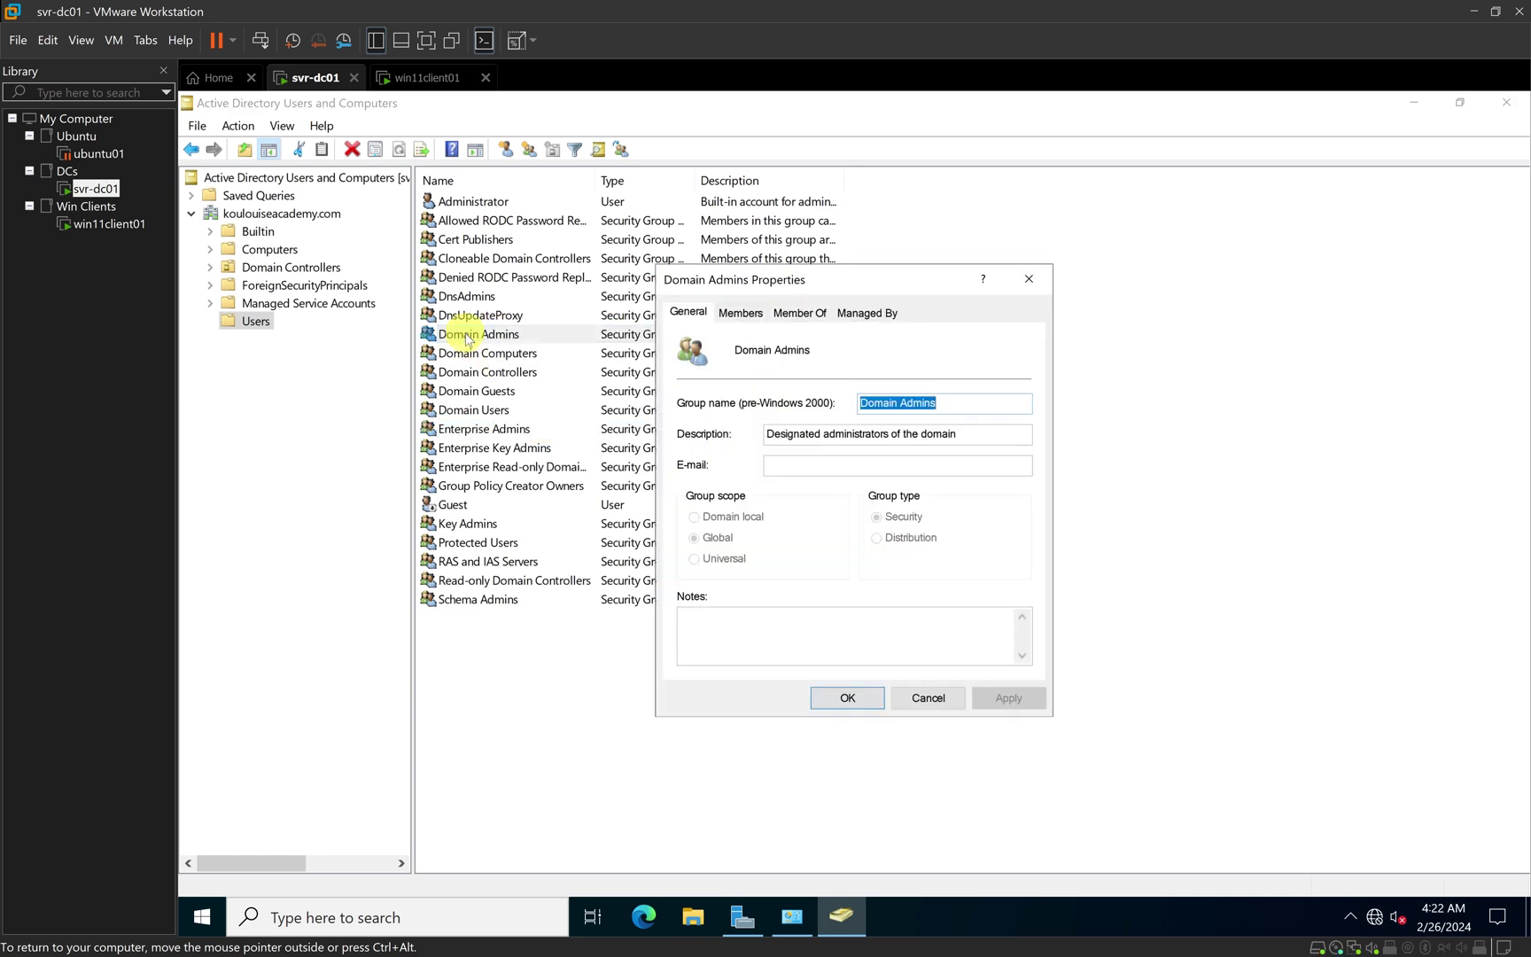
- Check the Members tabs of Domain Admins and Enterprise Admins for Administrator, cancelling each dialog
{"action": "left_click", "coordinate": [740, 313]}
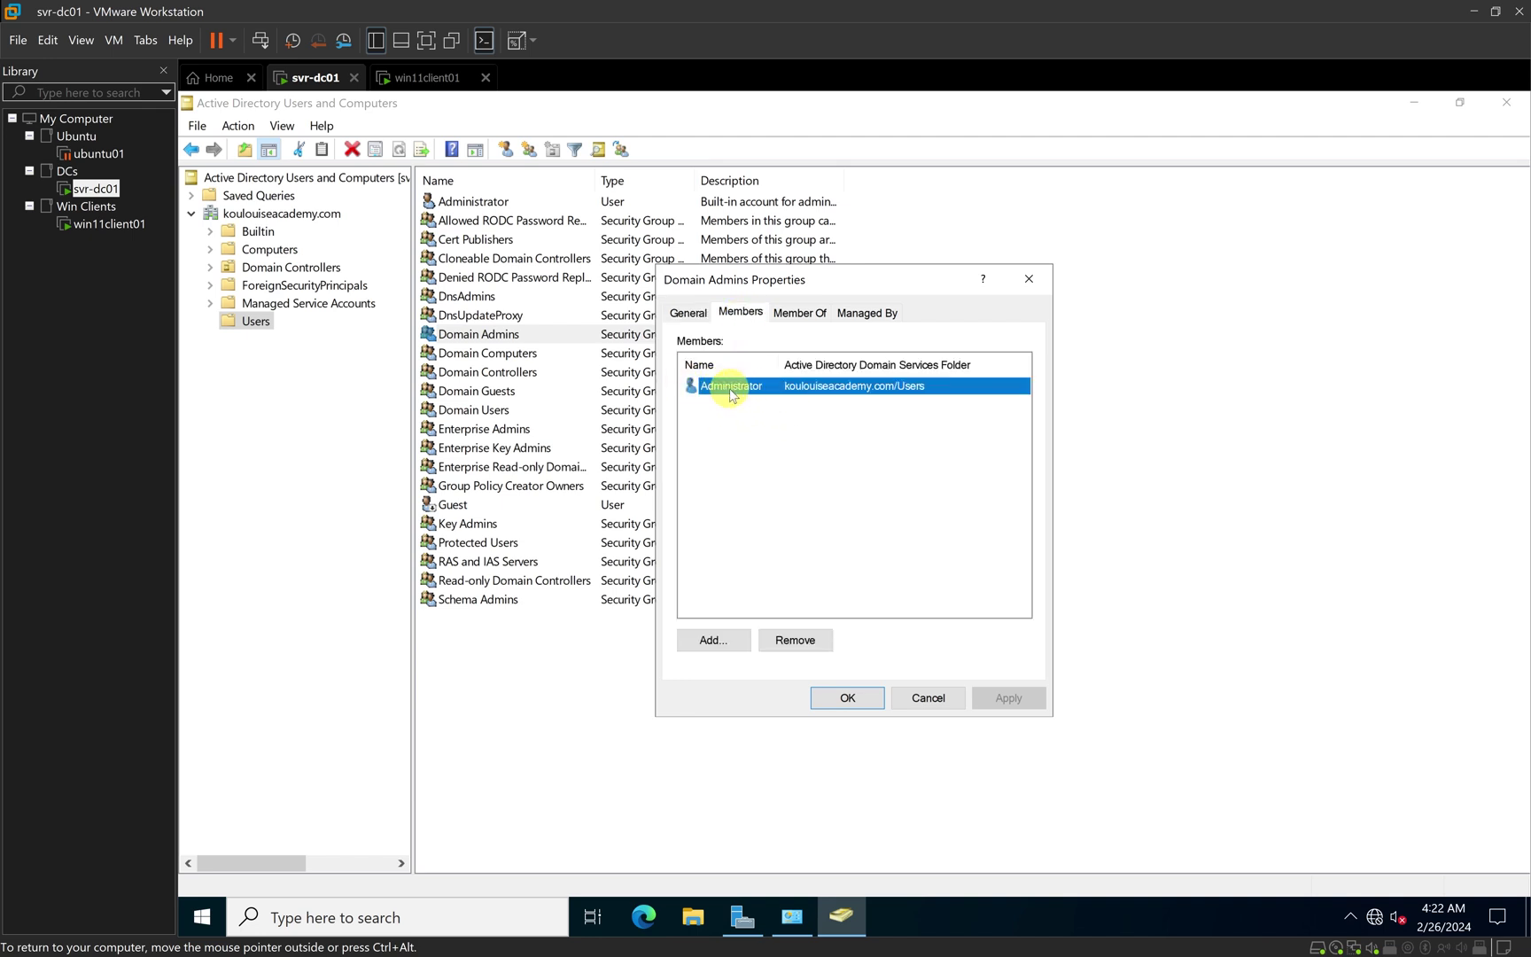
{"action": "left_click", "coordinate": [930, 698]}
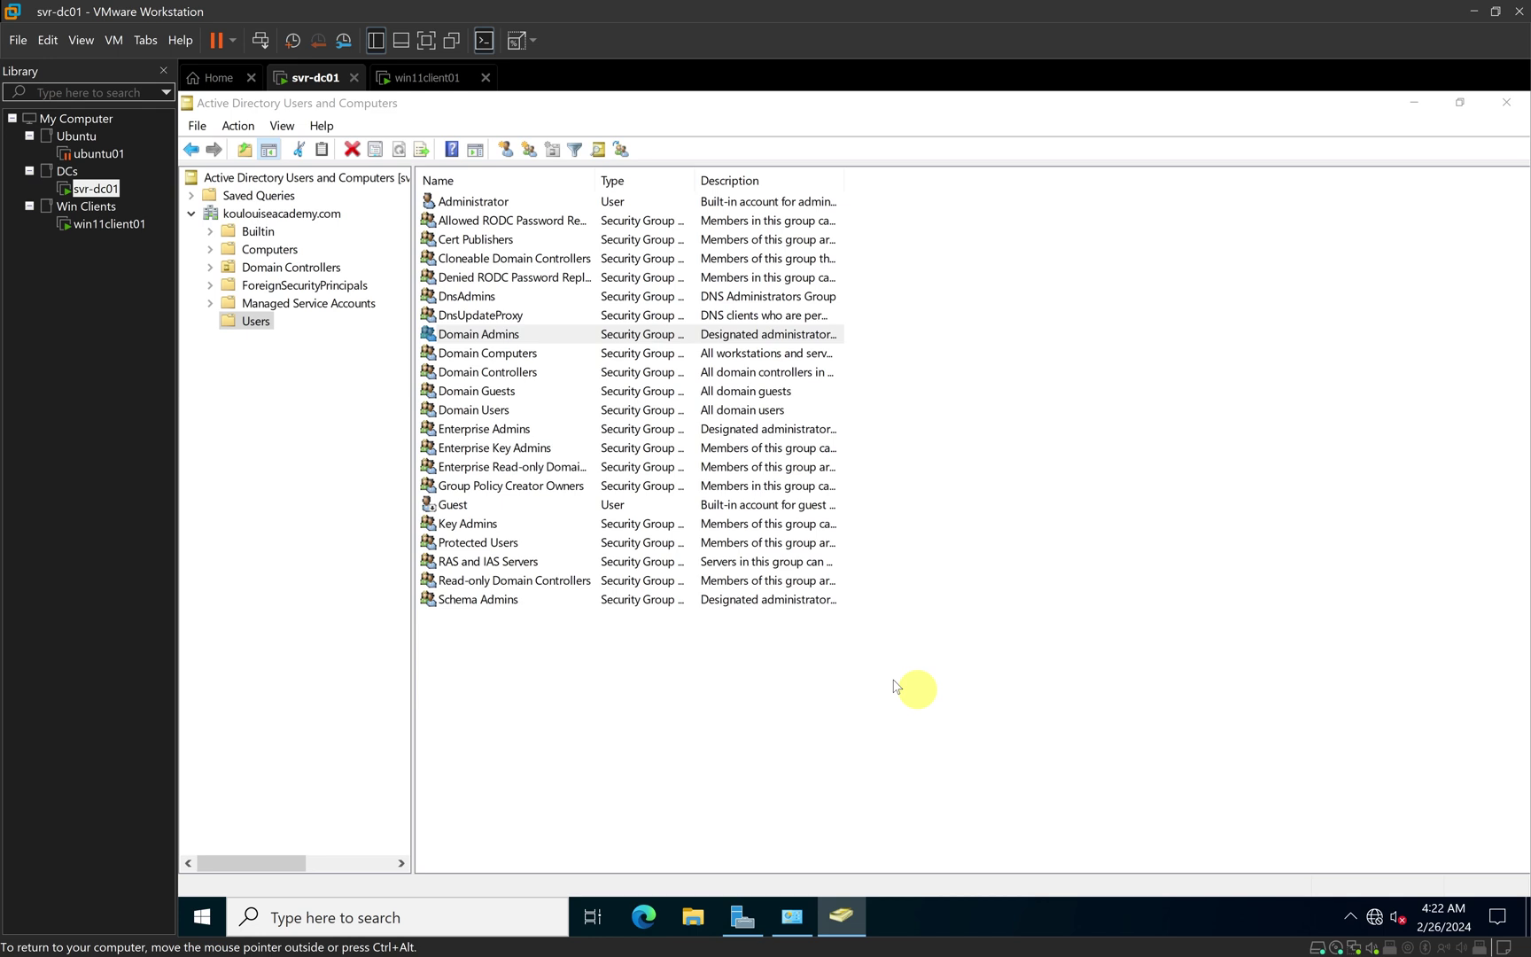
{"action": "double_click", "coordinate": [480, 428]}
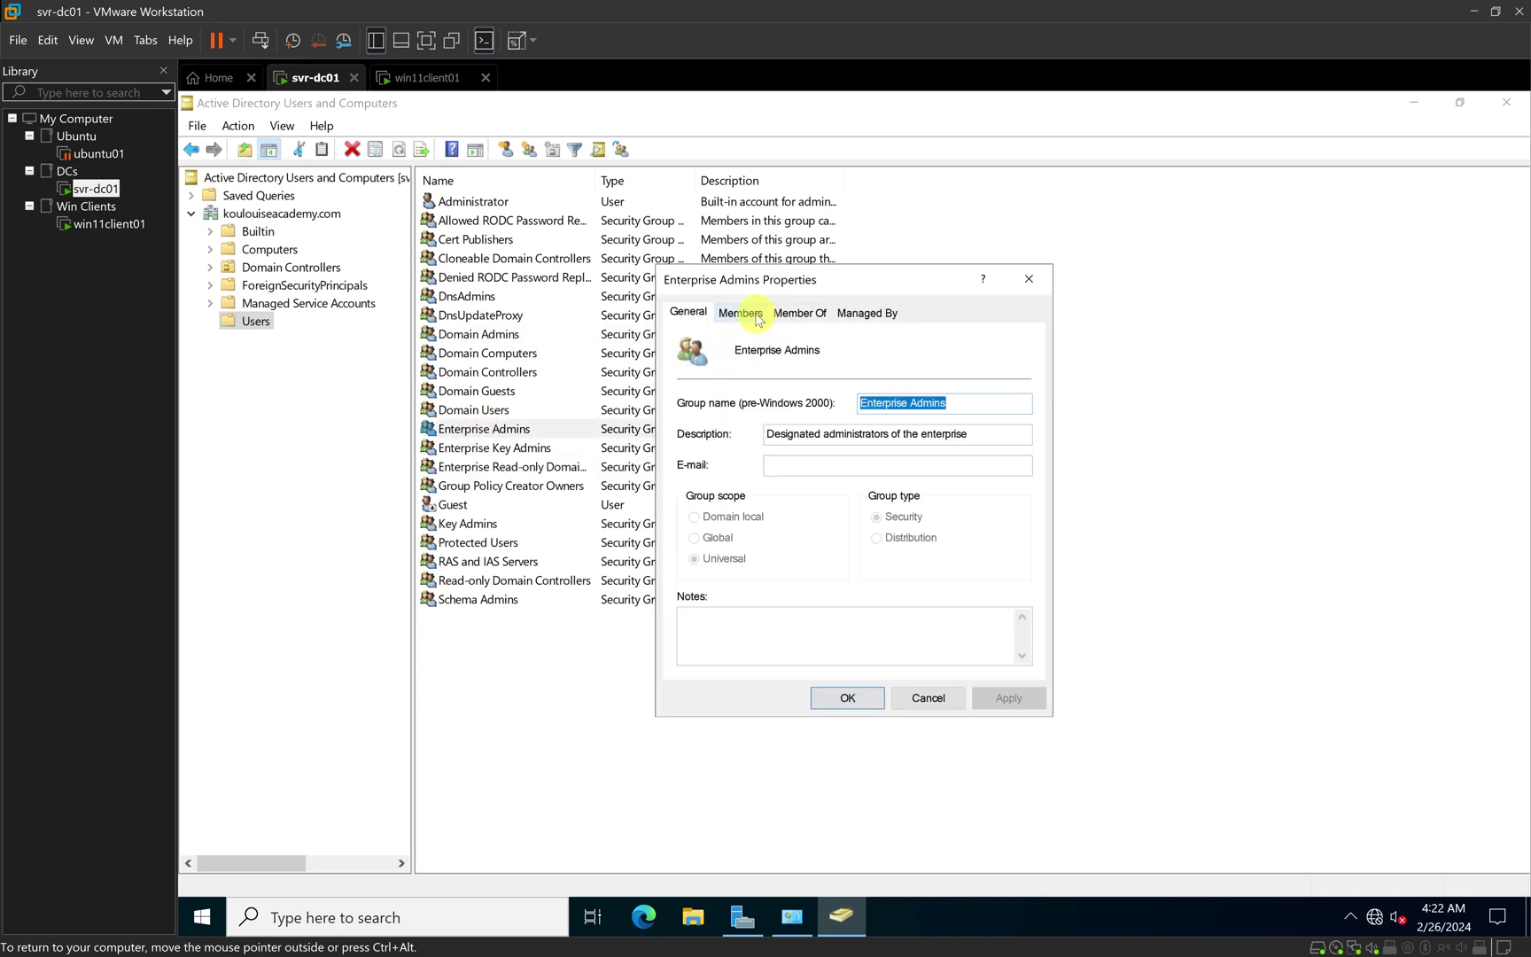
{"action": "left_click", "coordinate": [740, 312]}
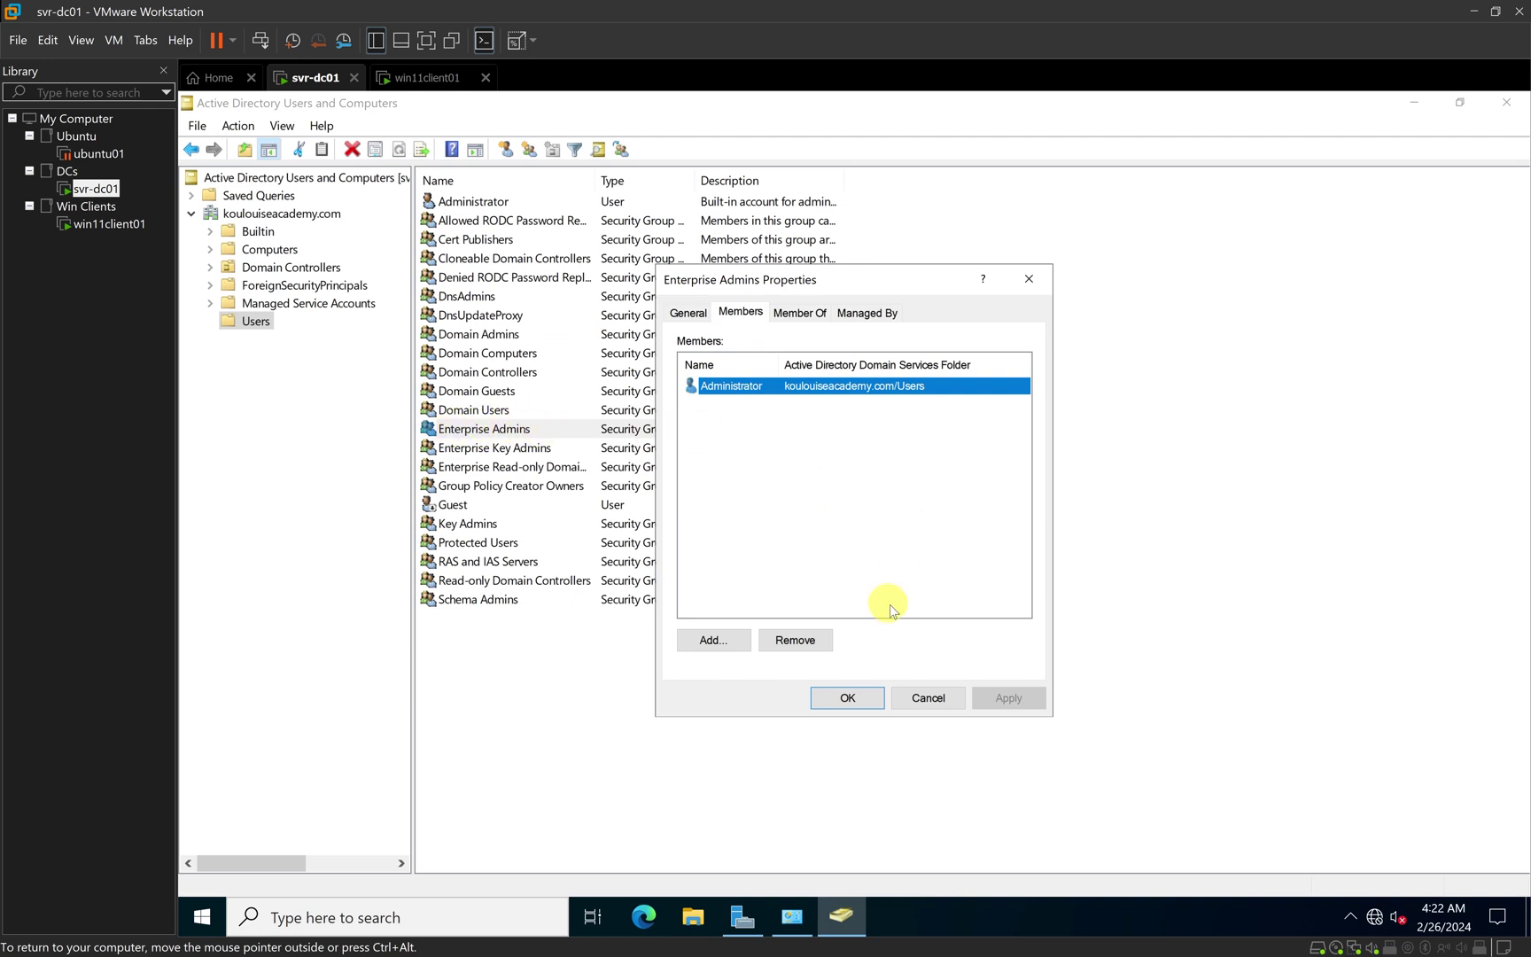
{"action": "left_click", "coordinate": [926, 699]}
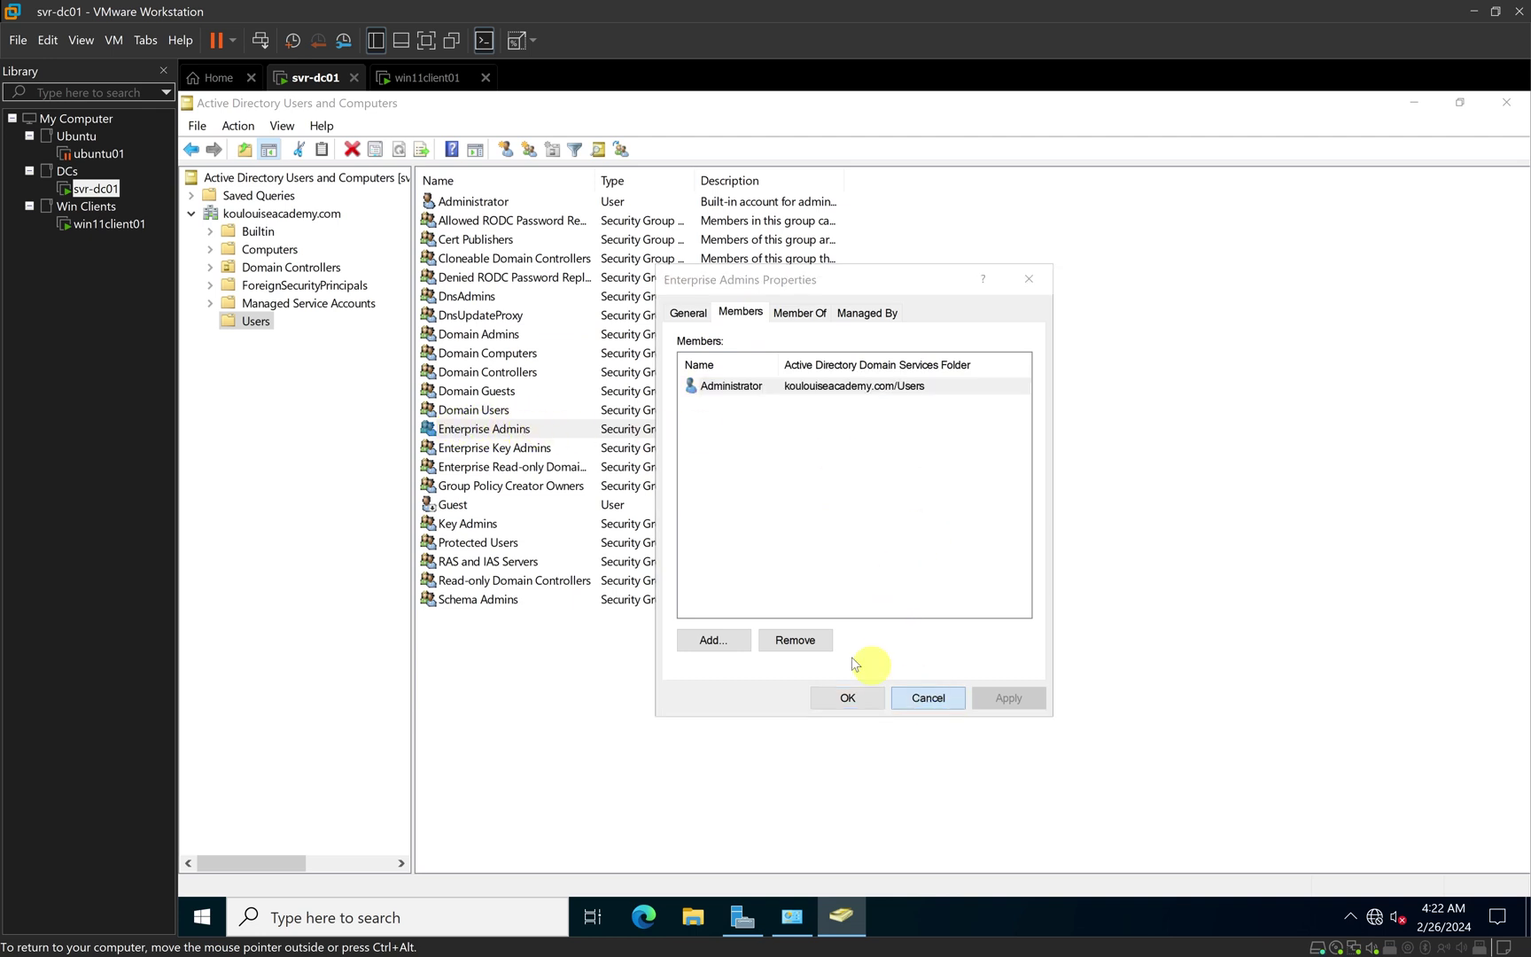
{"action": "left_click", "coordinate": [497, 334]}
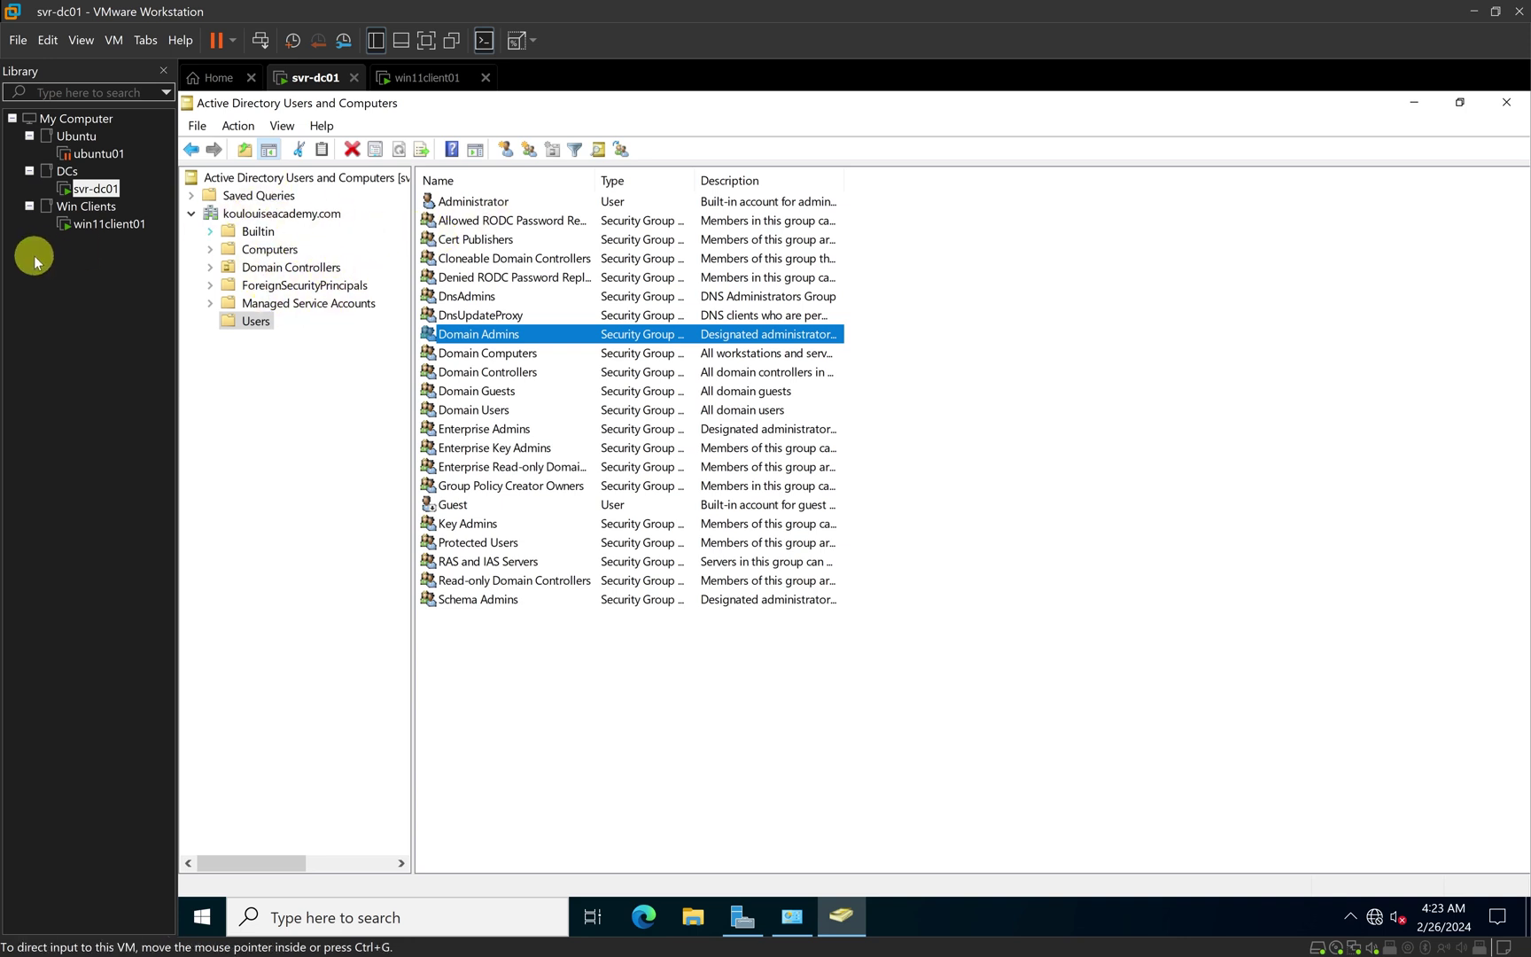
- On win11client01, submit user name Administrator and its password in the domain join credentials prompt
{"action": "left_click", "coordinate": [119, 229]}
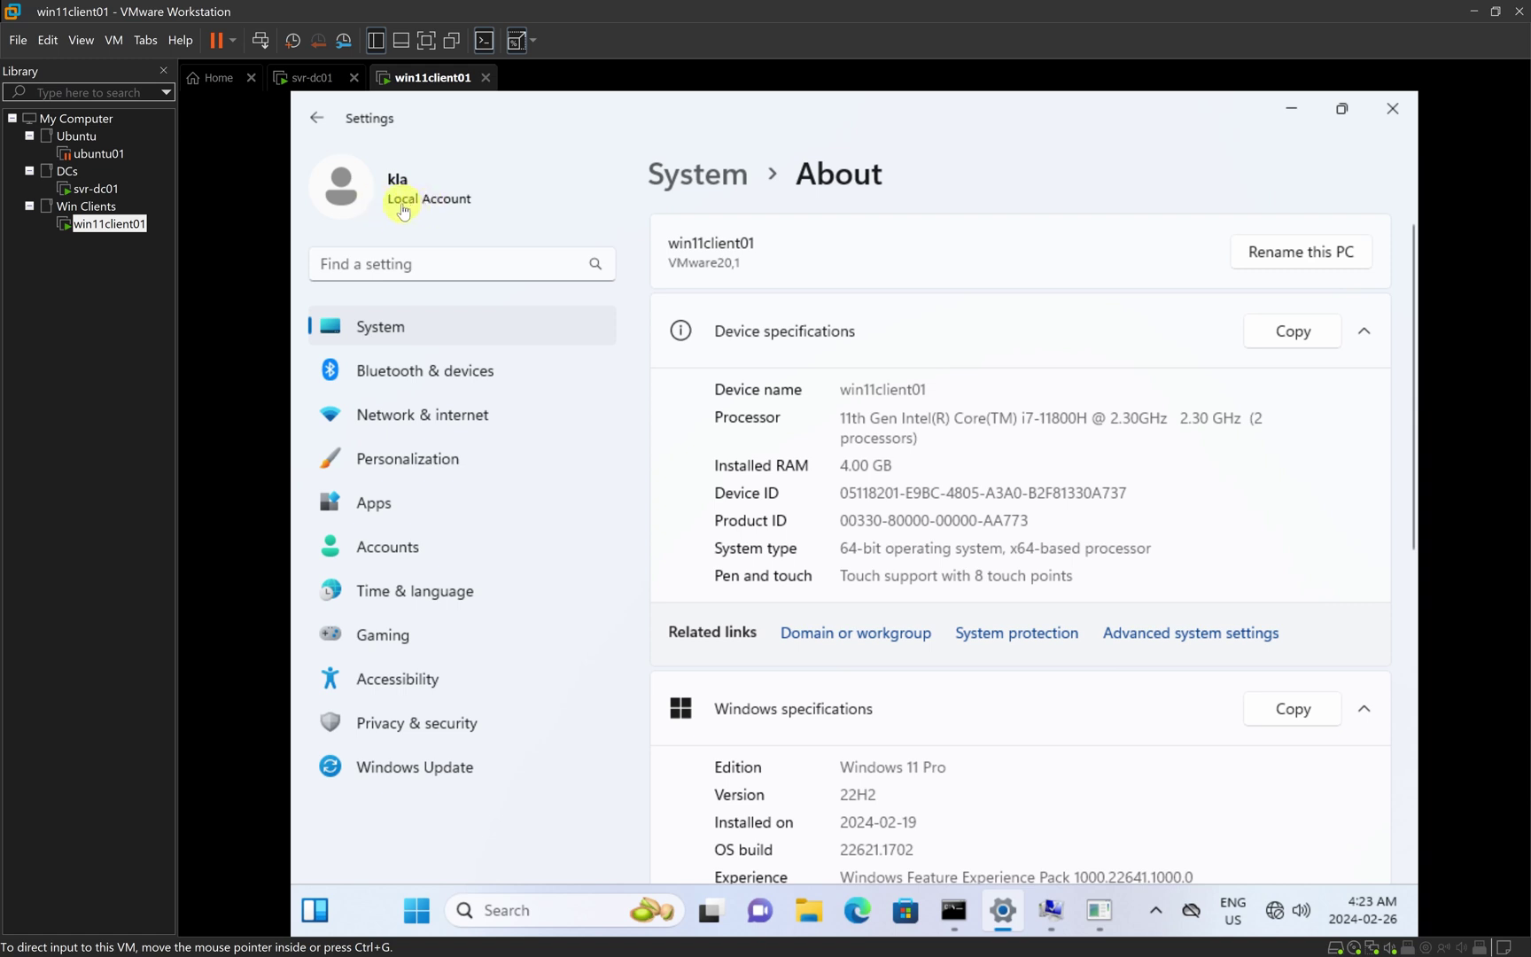
{"action": "mouse_move", "coordinate": [1102, 917]}
{"action": "left_click", "coordinate": [1112, 777]}
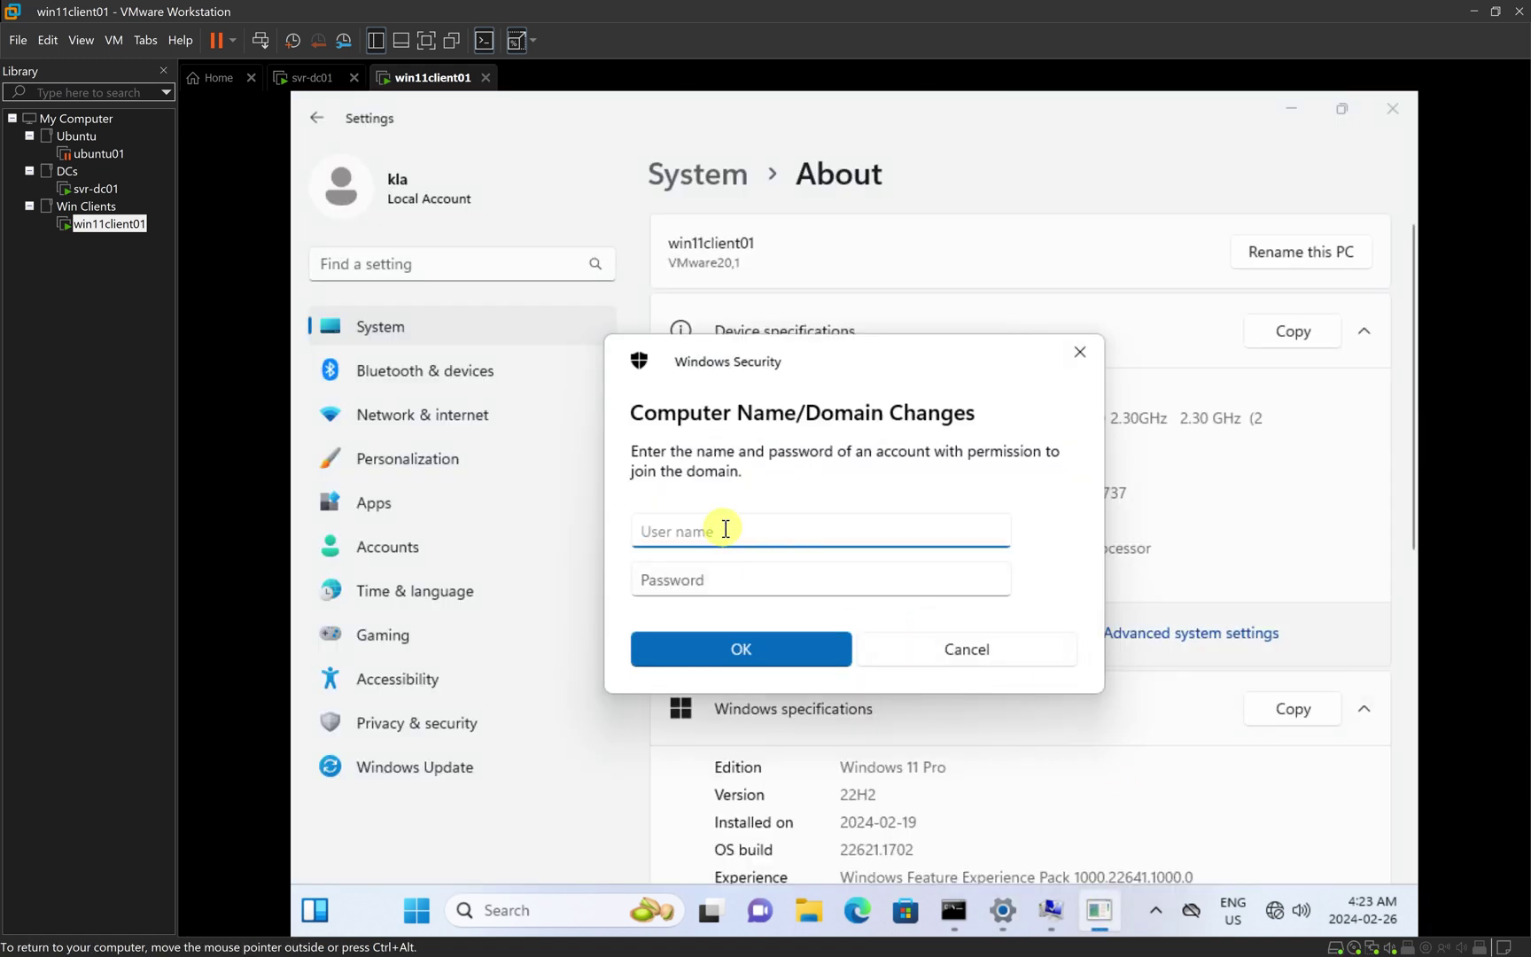
{"action": "type", "text": "Administrator"}
{"action": "key", "text": "Tab"}
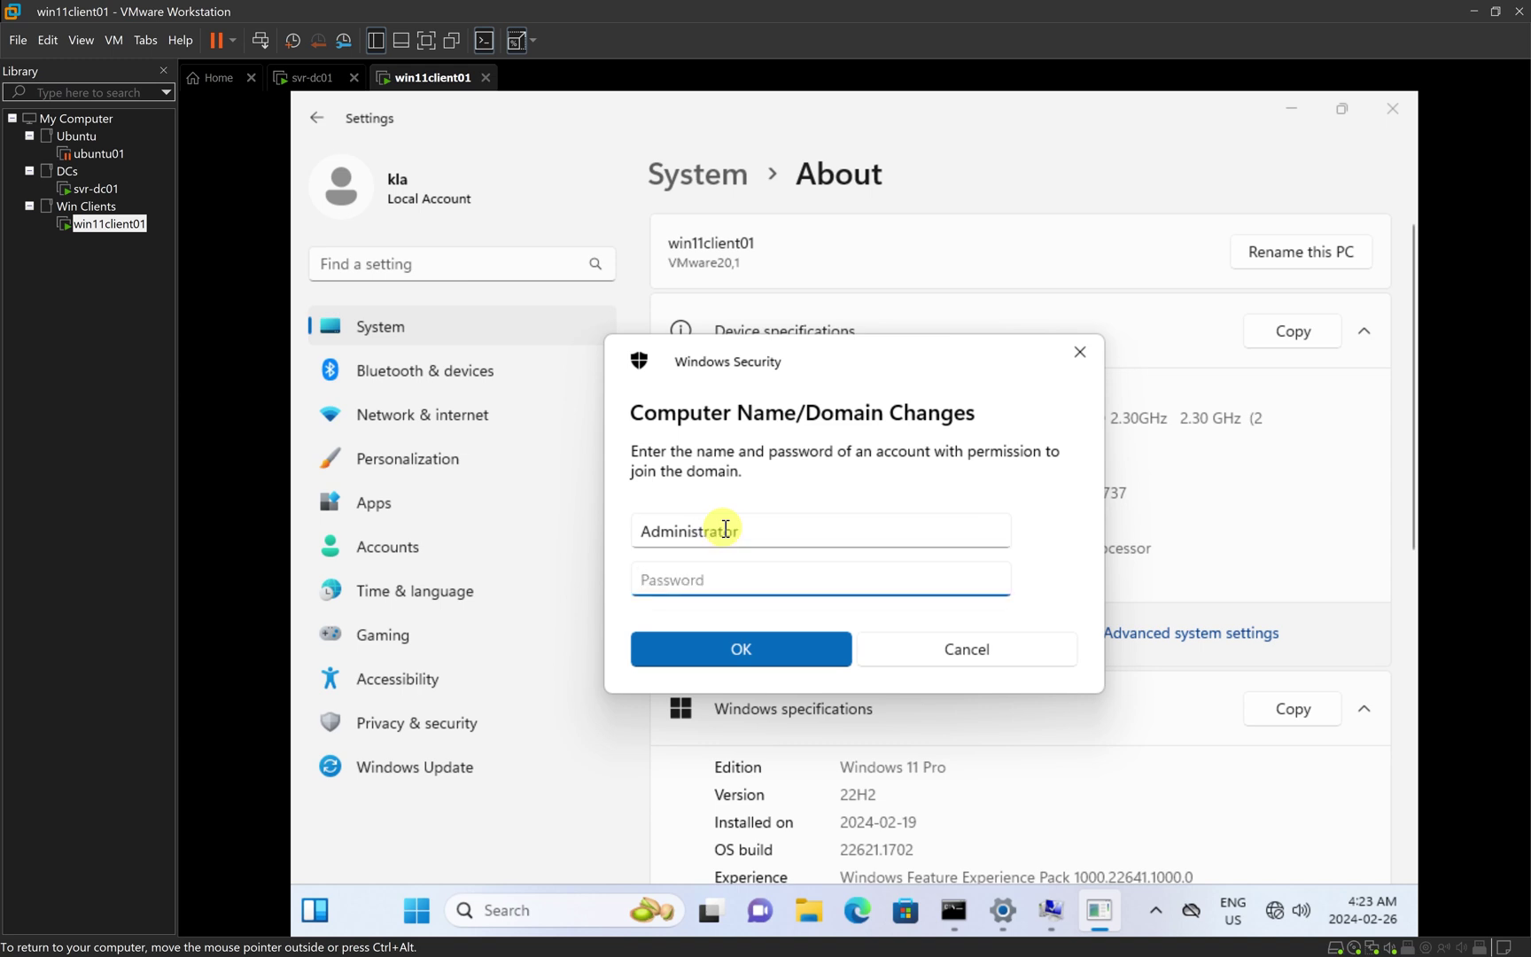
{"action": "key", "text": "Caps_Lock"}
{"action": "key", "text": "Caps_Lock"}
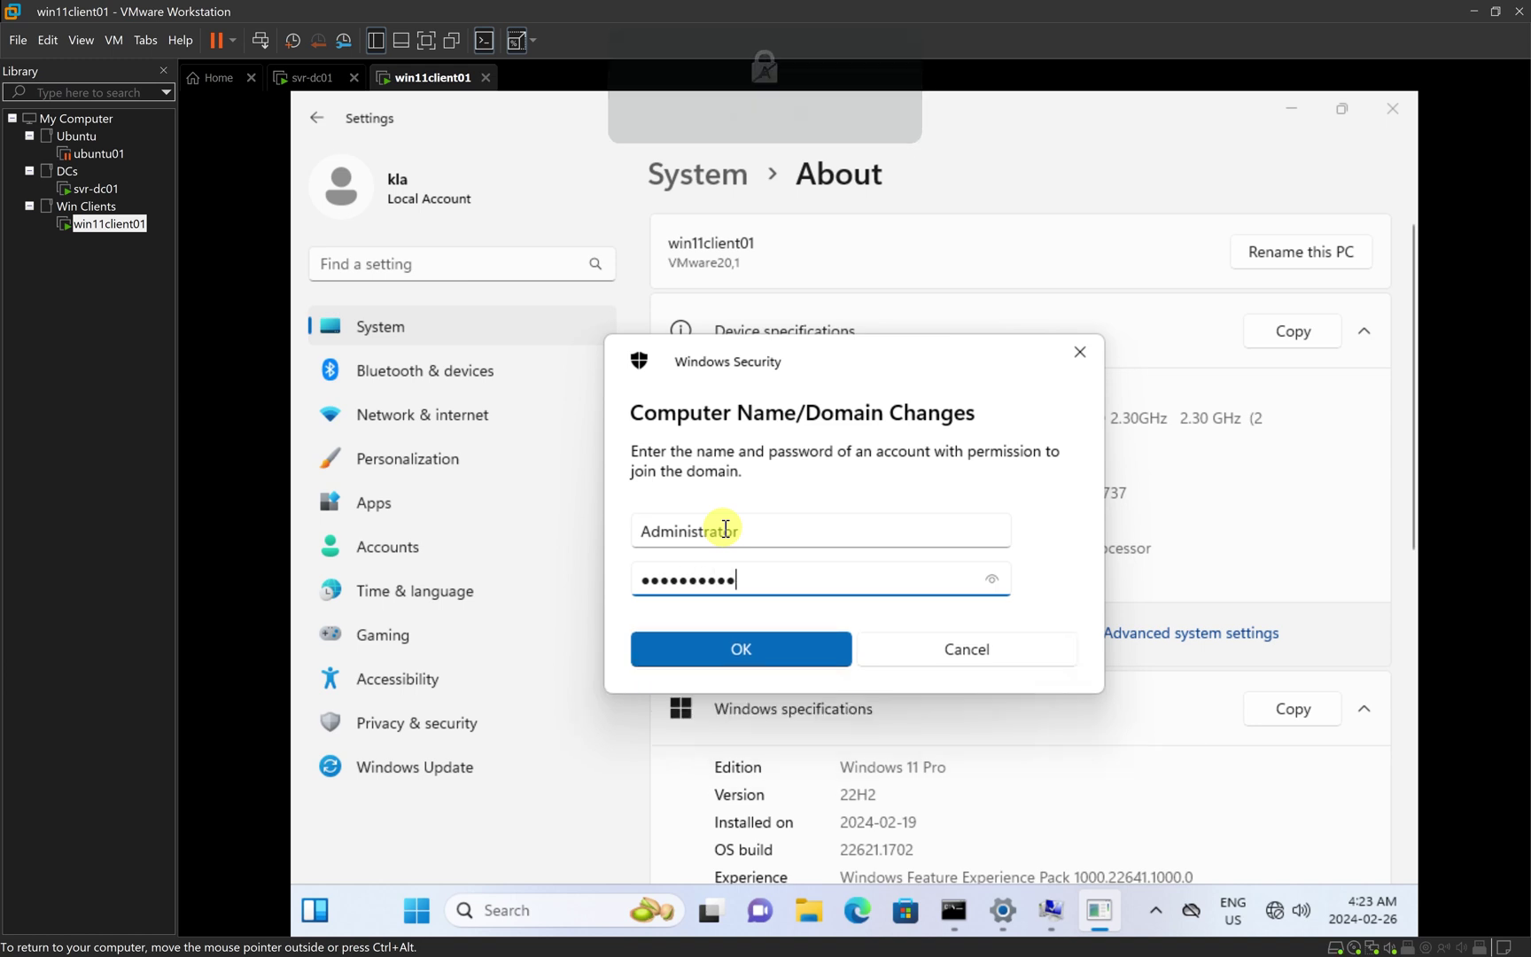
{"action": "left_click", "coordinate": [744, 650]}
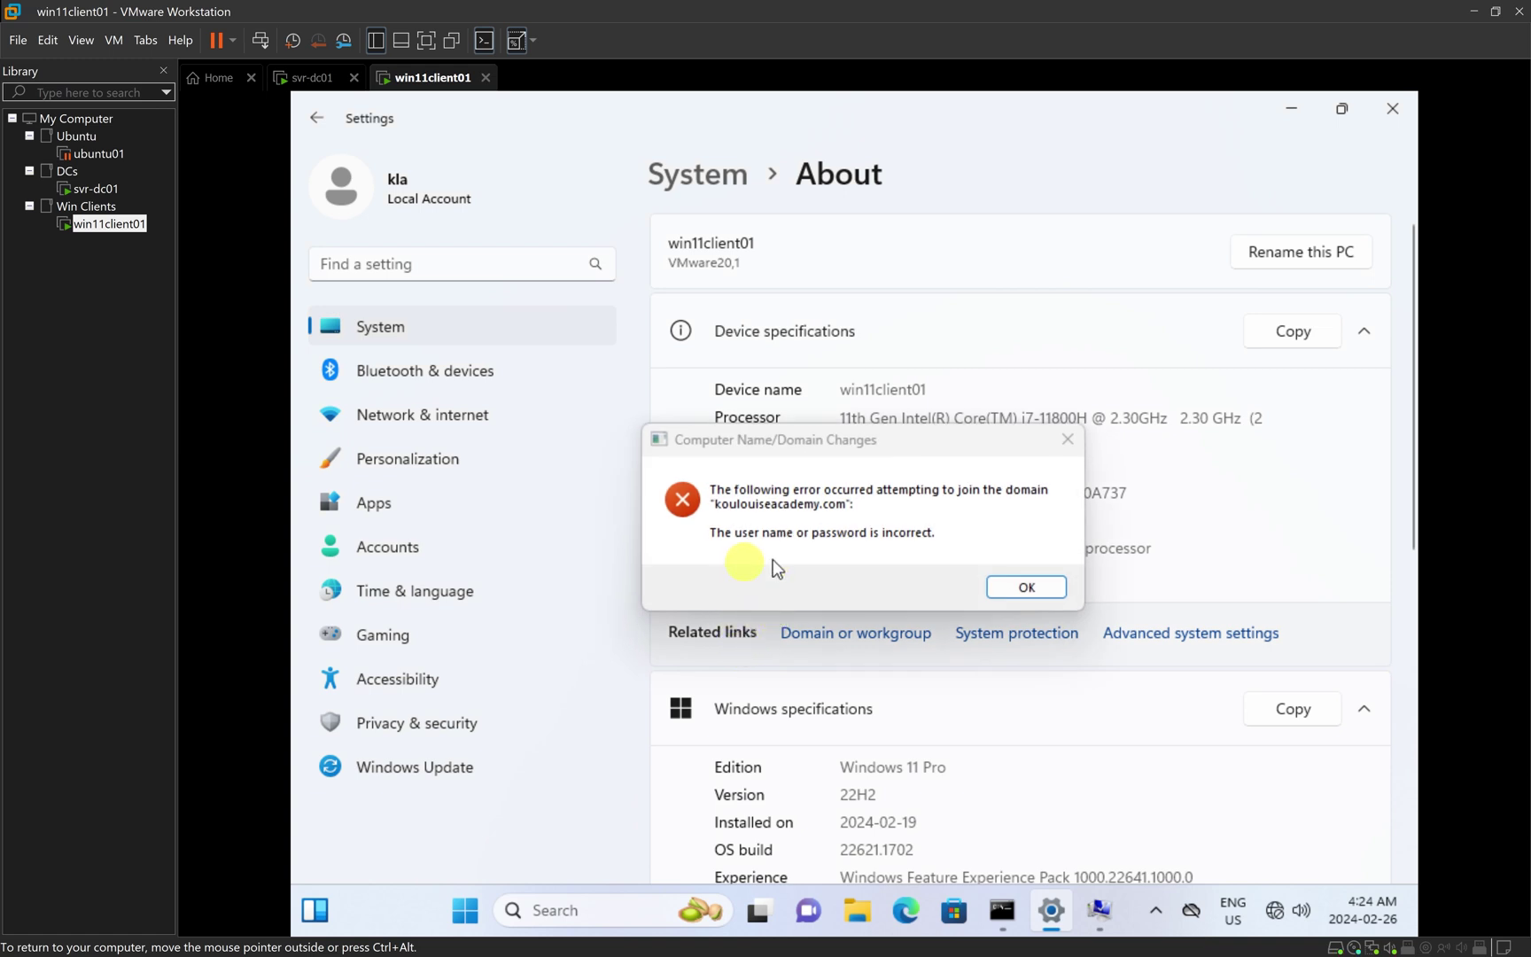
- Dismiss the error and retry the join as koulouiseacademy\Administrator with the domain password
{"action": "left_click", "coordinate": [1026, 589]}
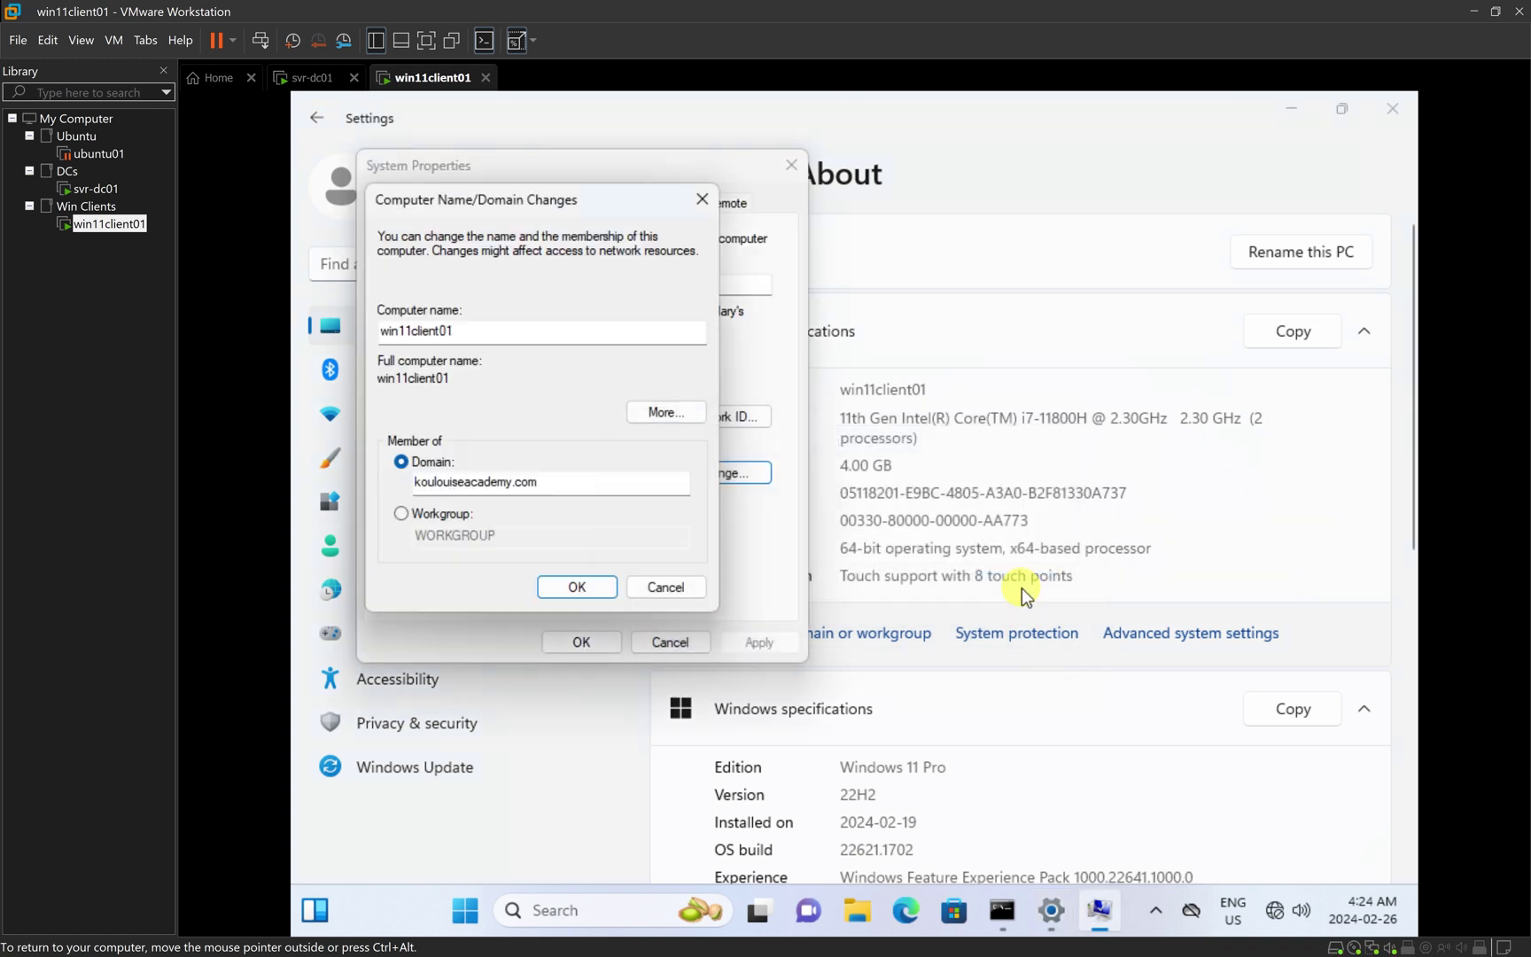
{"action": "left_click", "coordinate": [577, 585]}
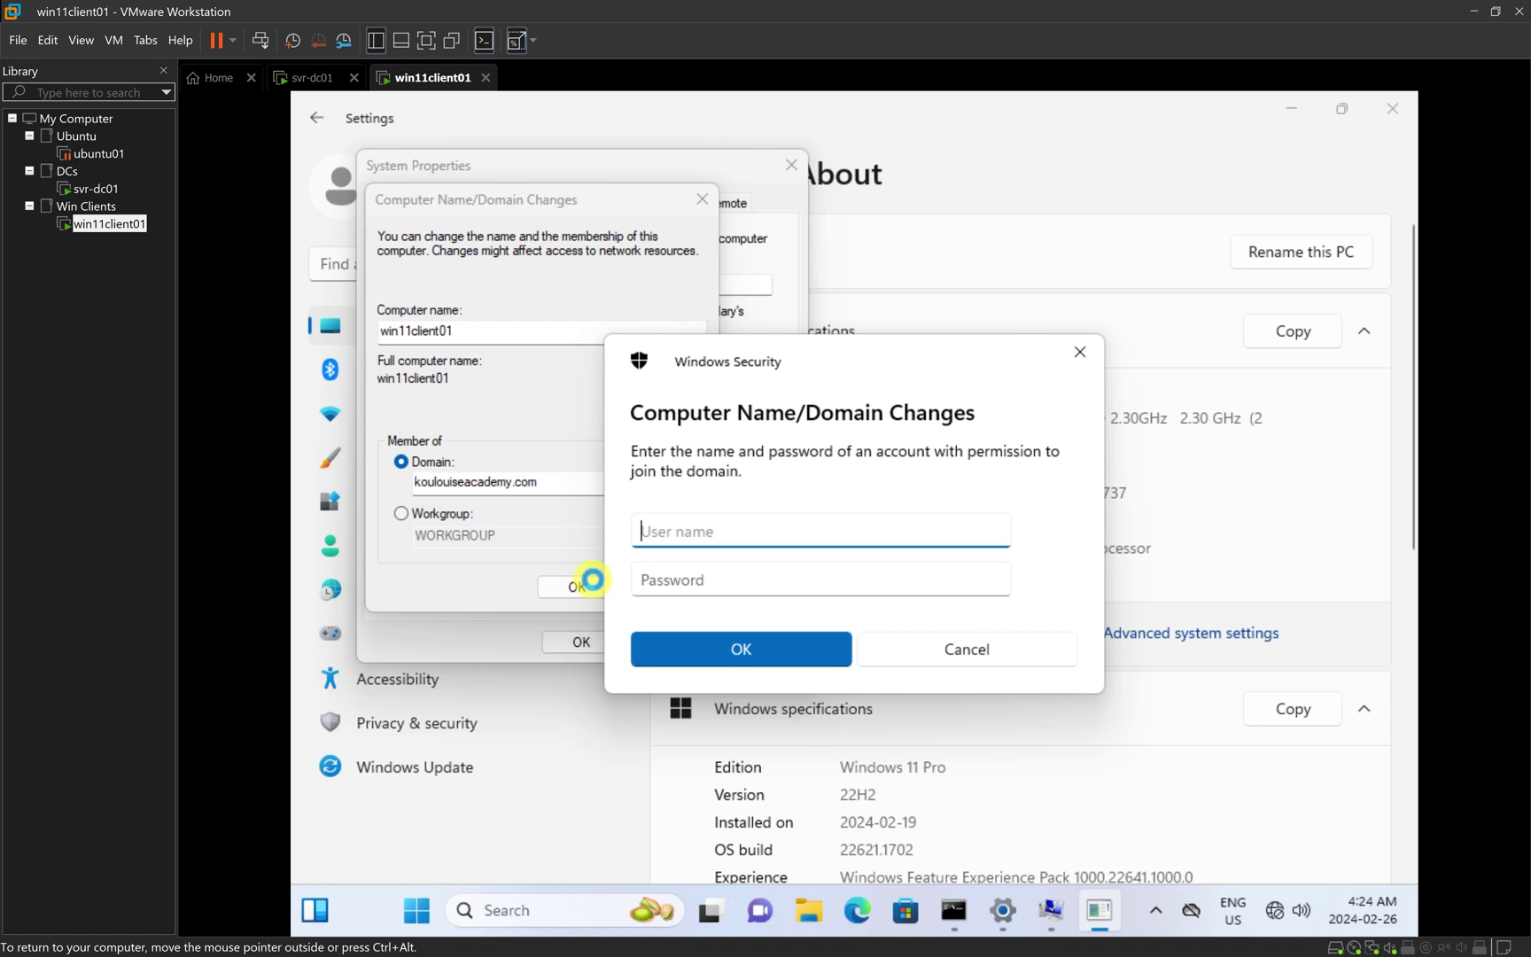
{"action": "type", "text": "koulouiseacademy"}
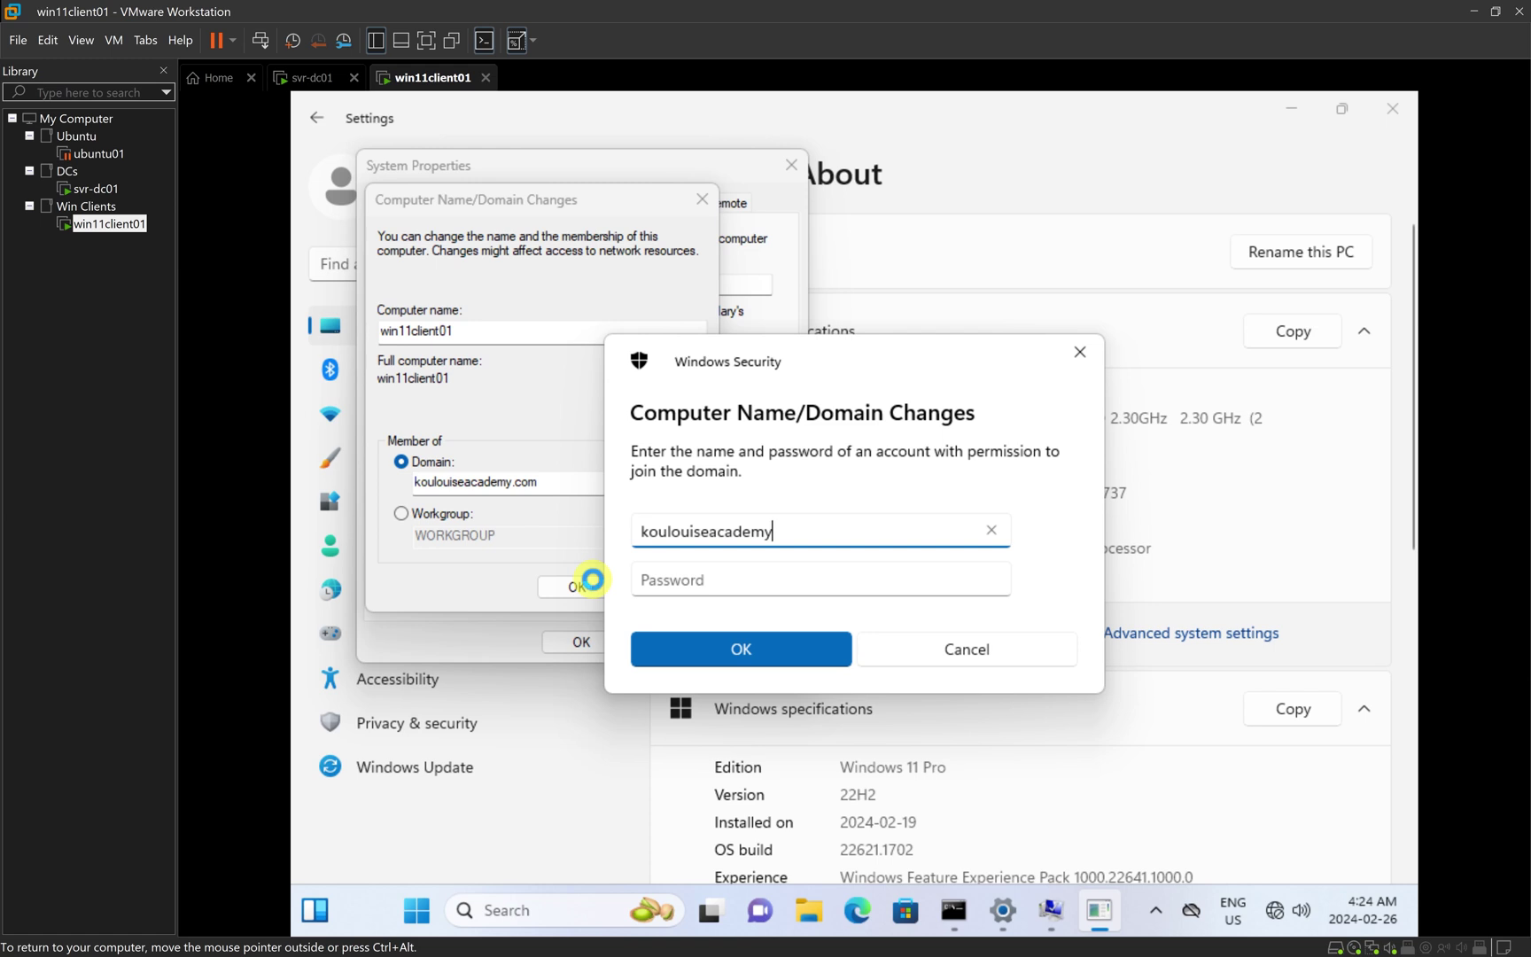
{"action": "type", "text": "\\Administrator"}
{"action": "key", "text": "Tab"}
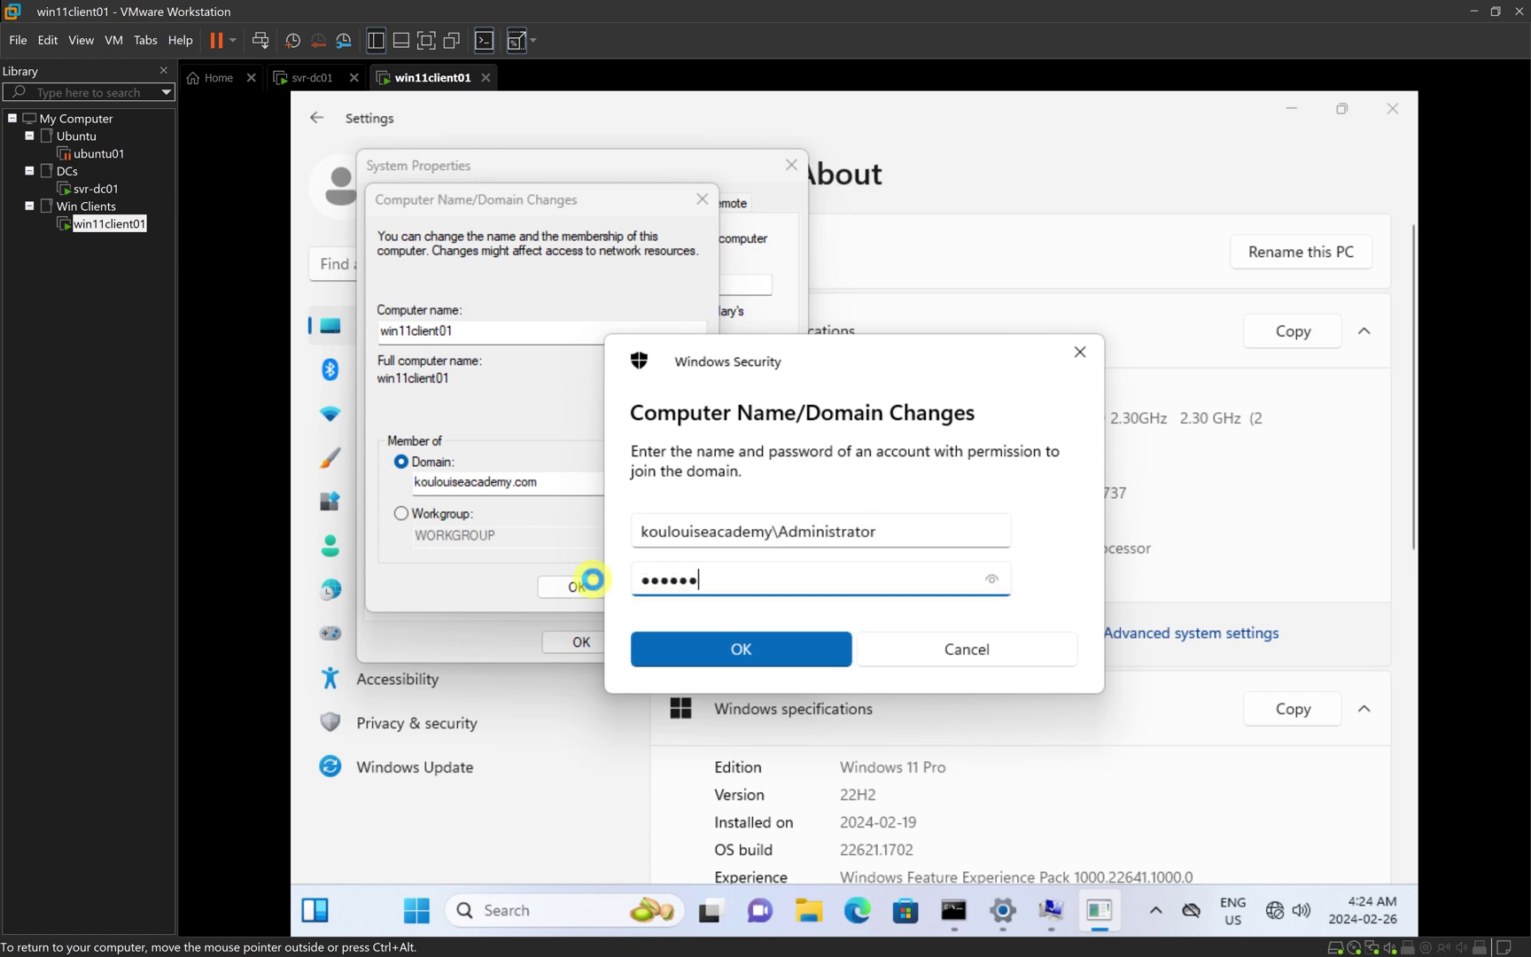
{"action": "key", "text": "Caps_Lock"}
{"action": "key", "text": "Caps_Lock"}
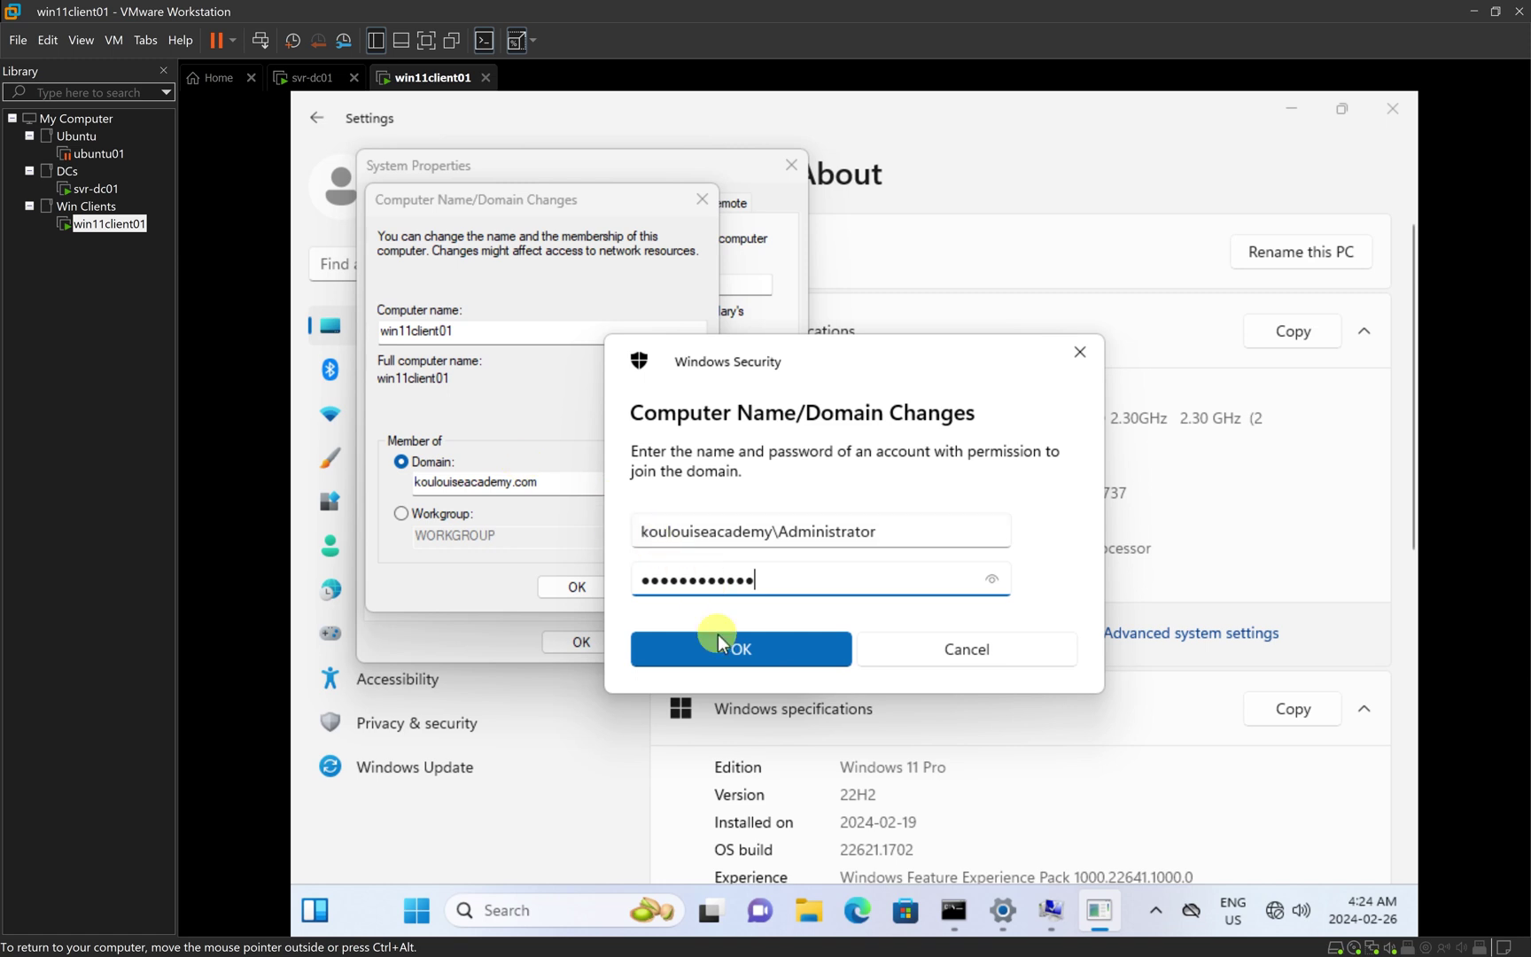
{"action": "left_click", "coordinate": [718, 634]}
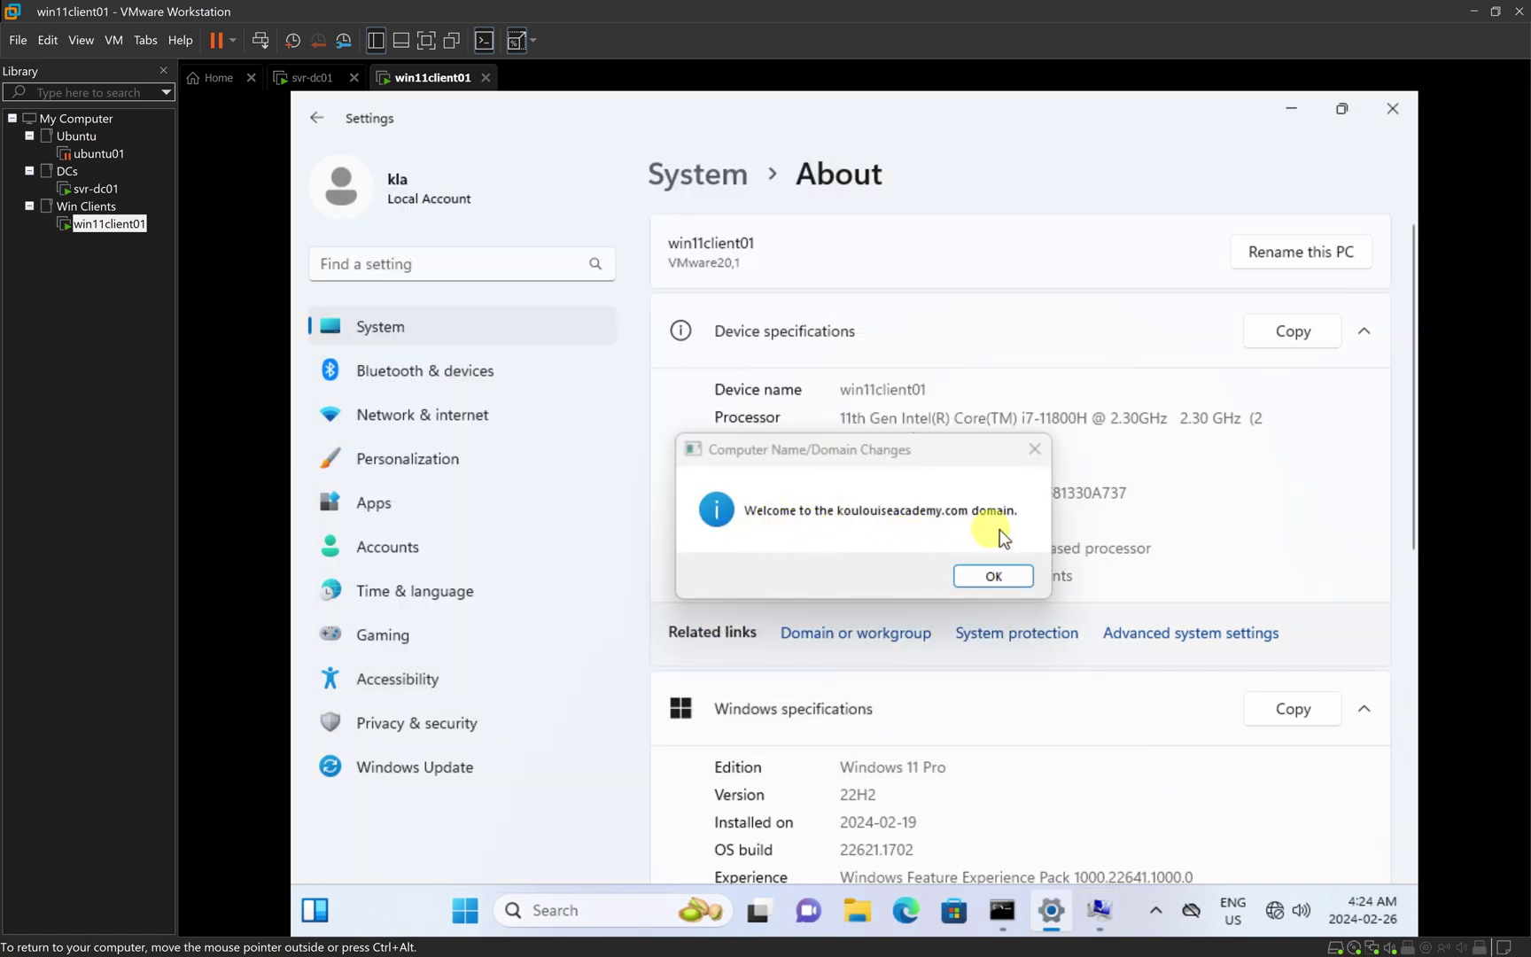
- Acknowledge the welcome and restart notices, close System Properties, restart now, and dismiss the lock screen
{"action": "left_click", "coordinate": [991, 577]}
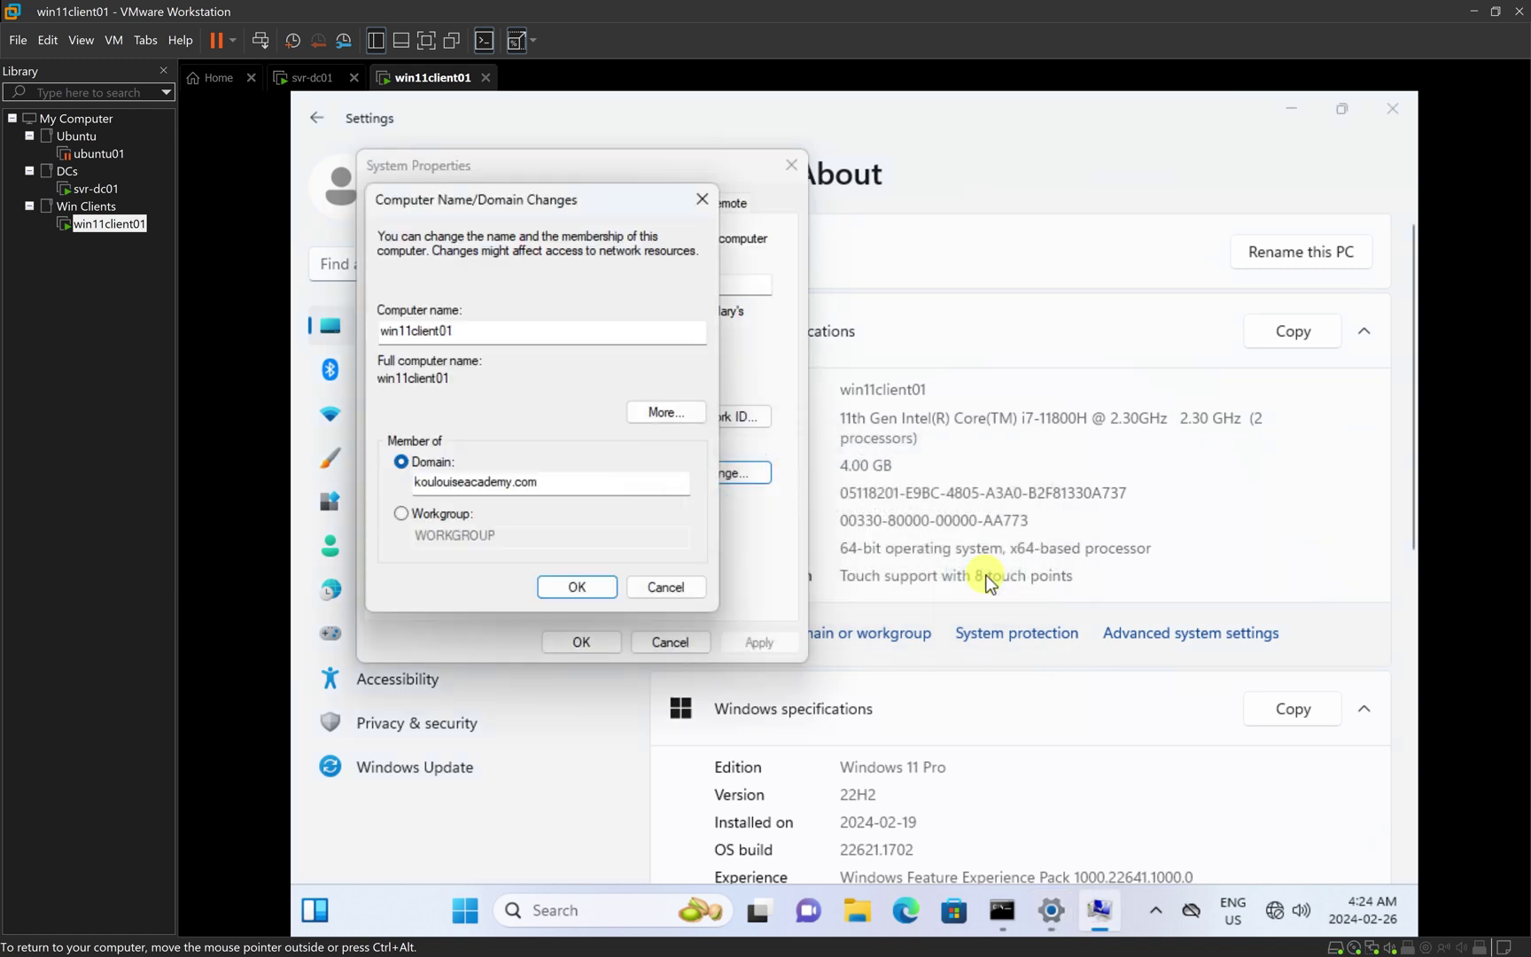
{"action": "left_click", "coordinate": [585, 588]}
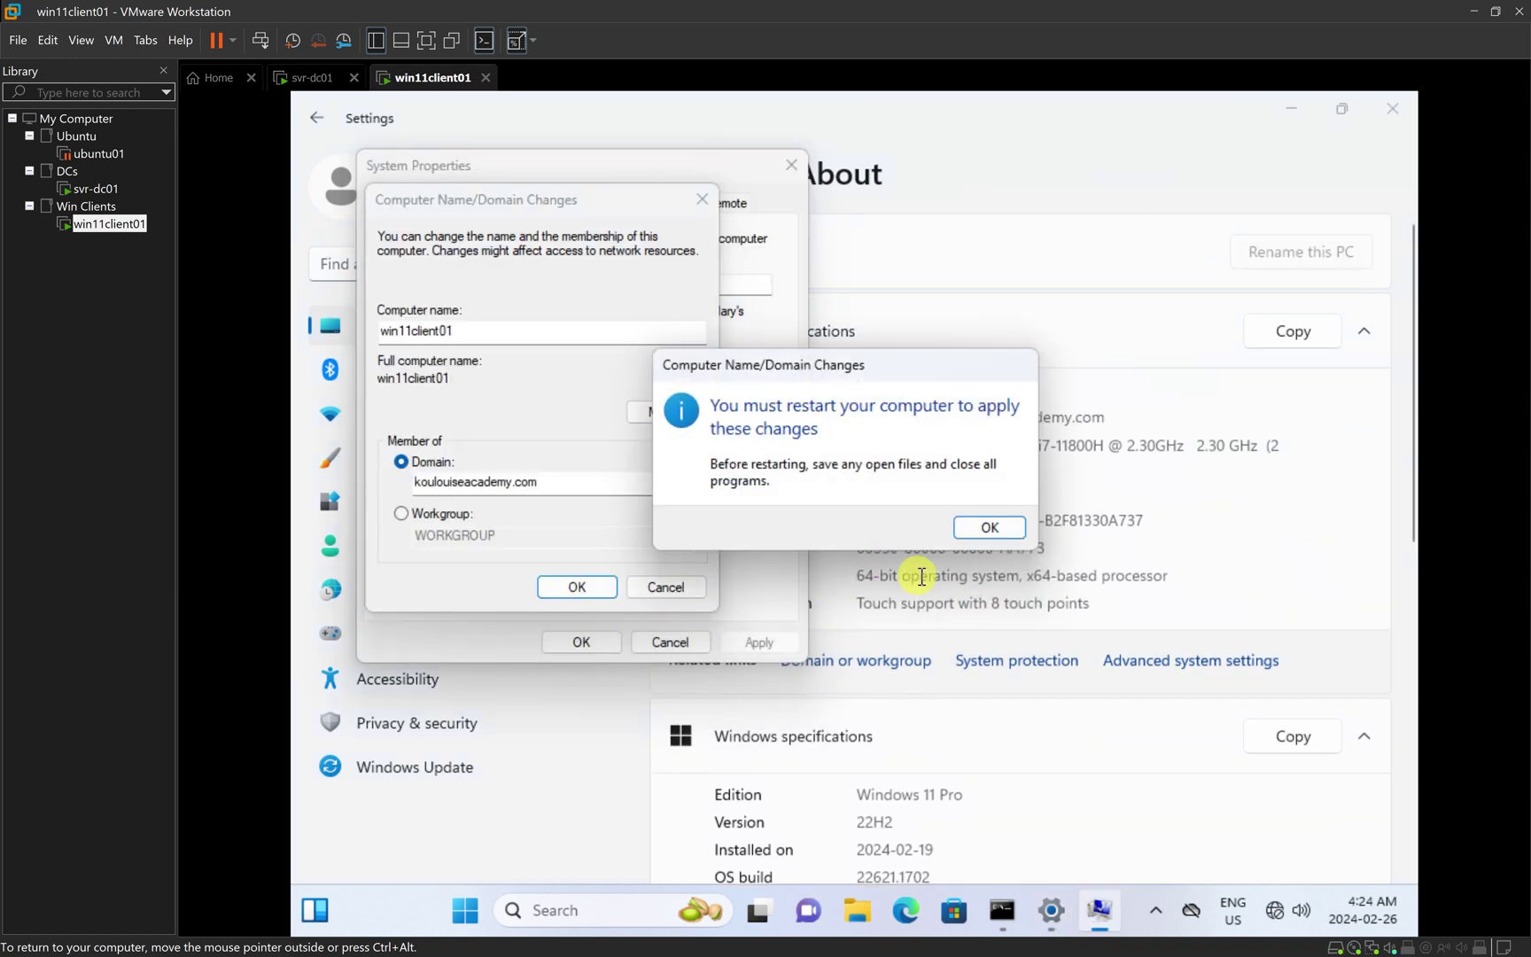
{"action": "left_click", "coordinate": [991, 525]}
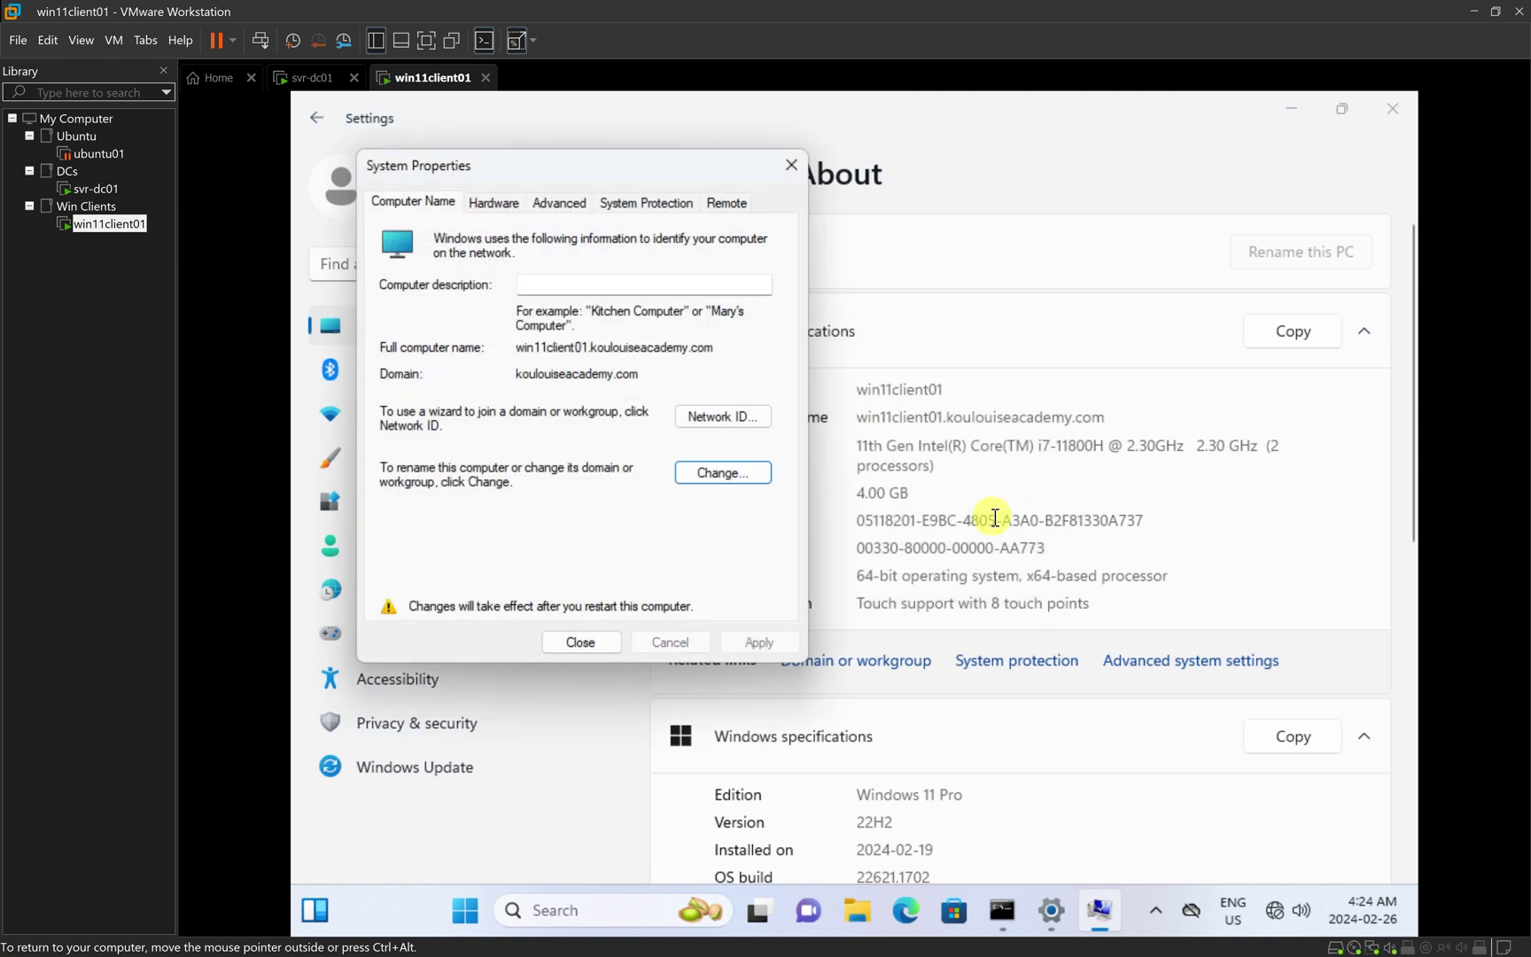
{"action": "left_click", "coordinate": [574, 640]}
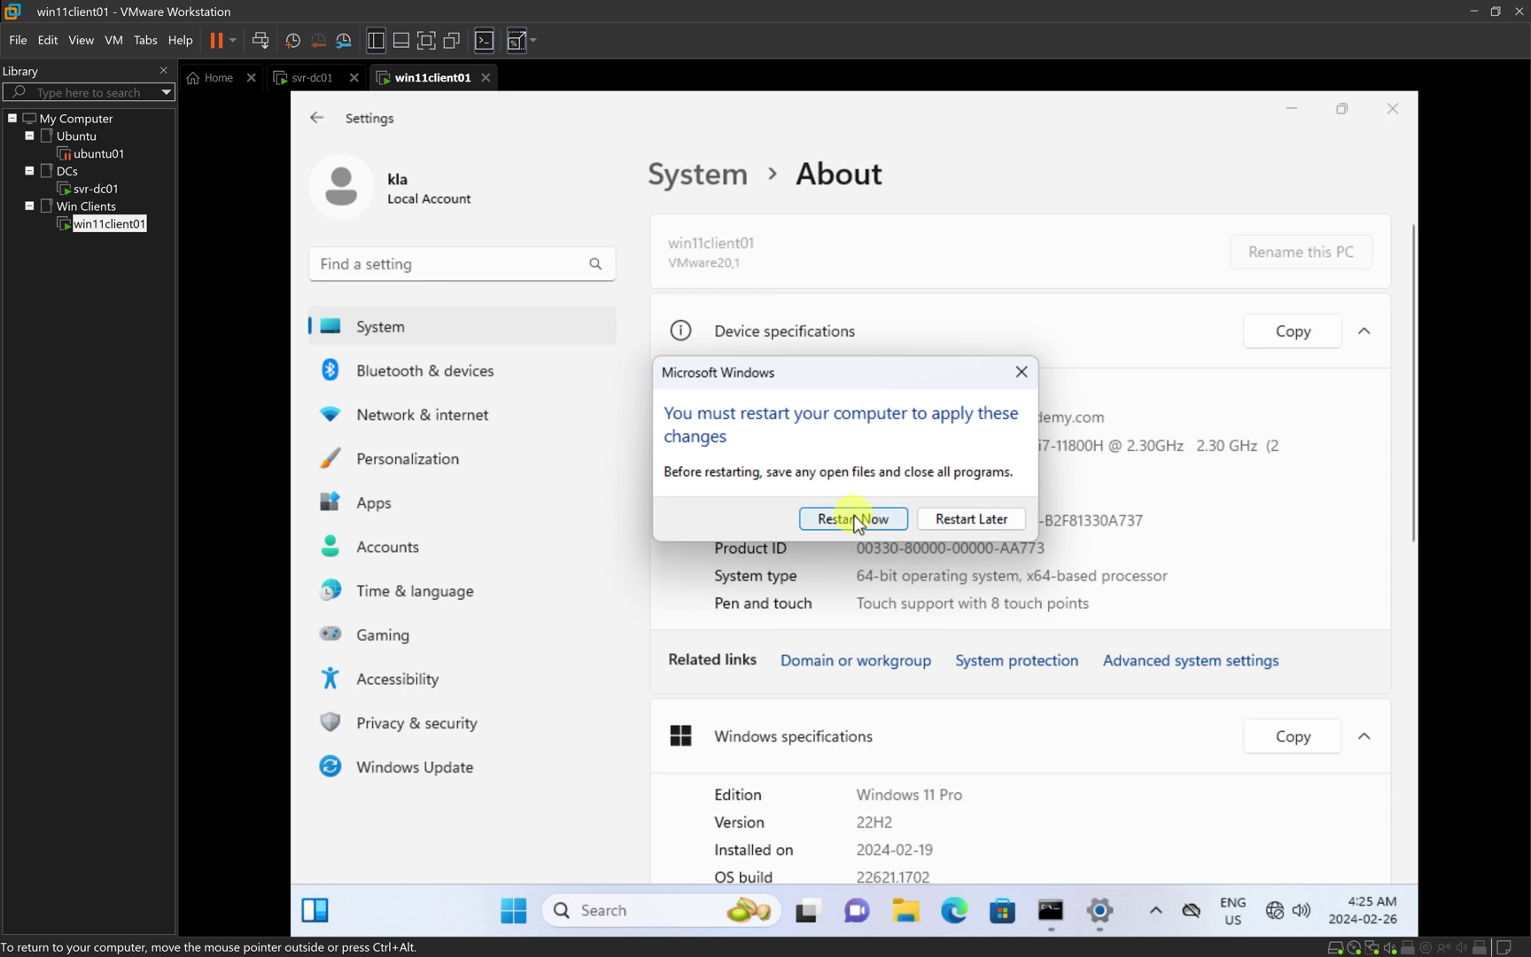
{"action": "left_click", "coordinate": [854, 520]}
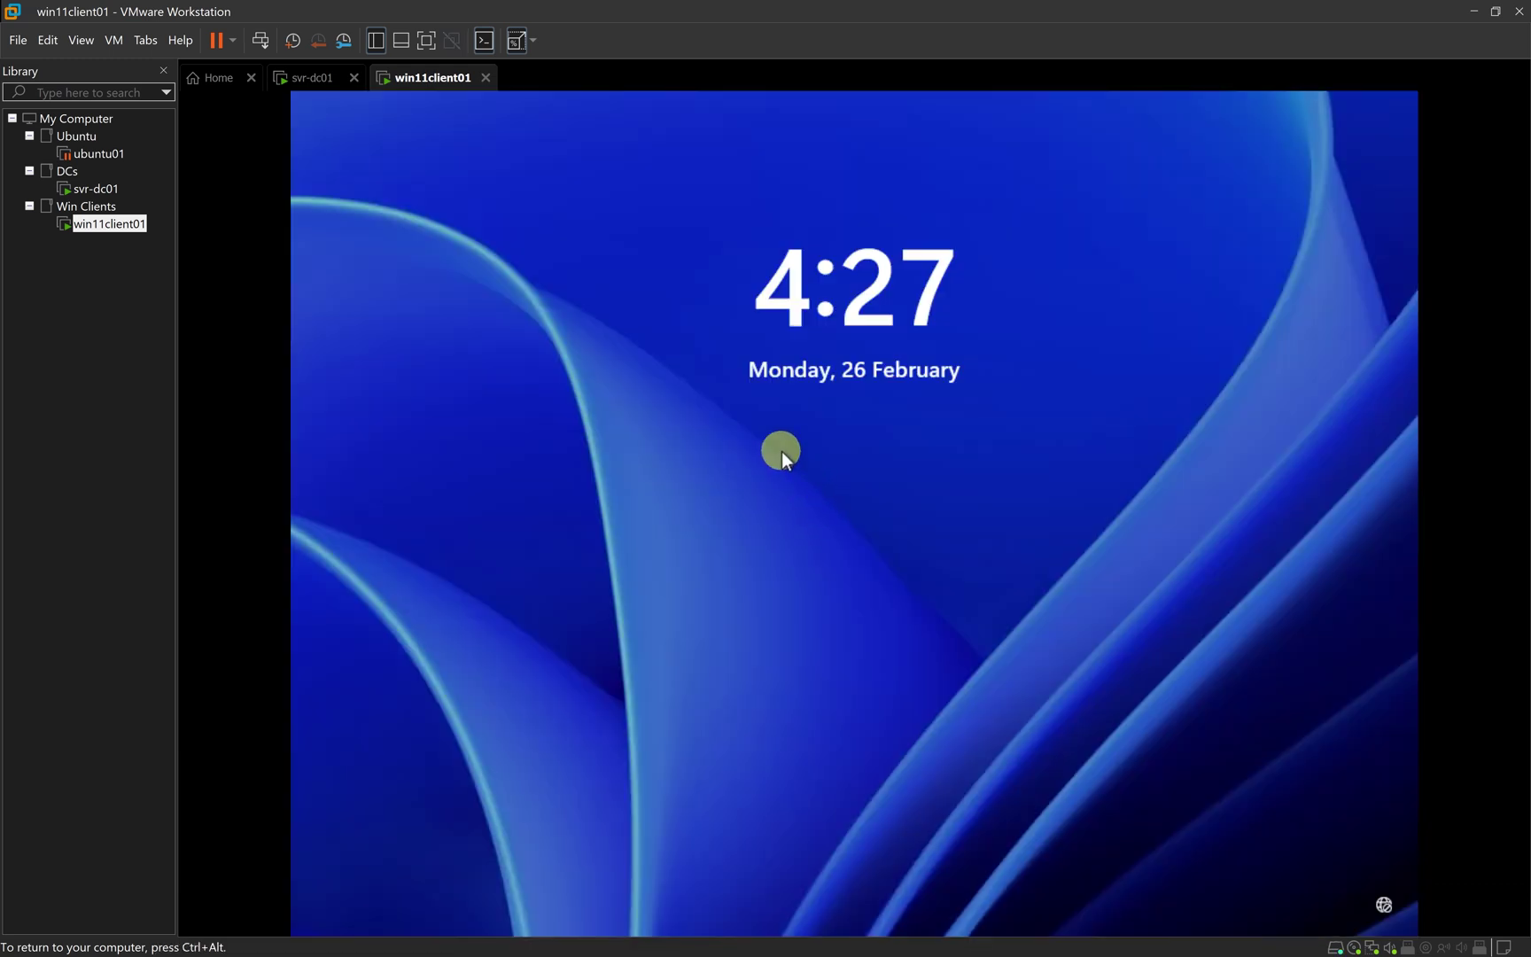
{"action": "left_click", "coordinate": [838, 522]}
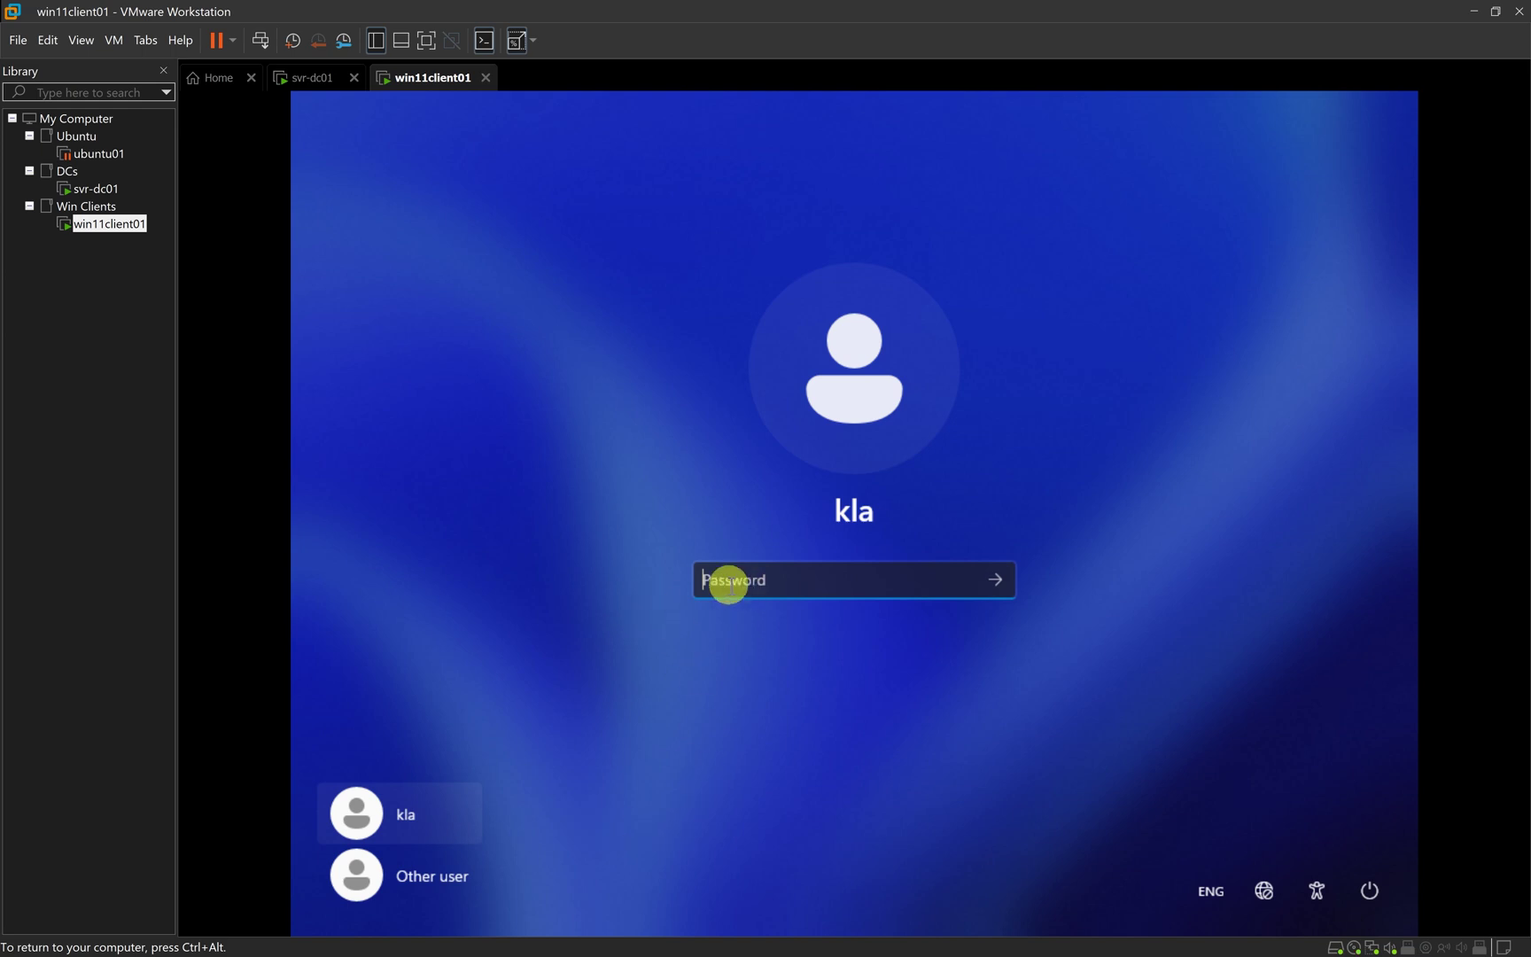
- Choose Other user and sign in as koulouiseacadem\Administrator with the domain password
{"action": "left_click", "coordinate": [433, 886]}
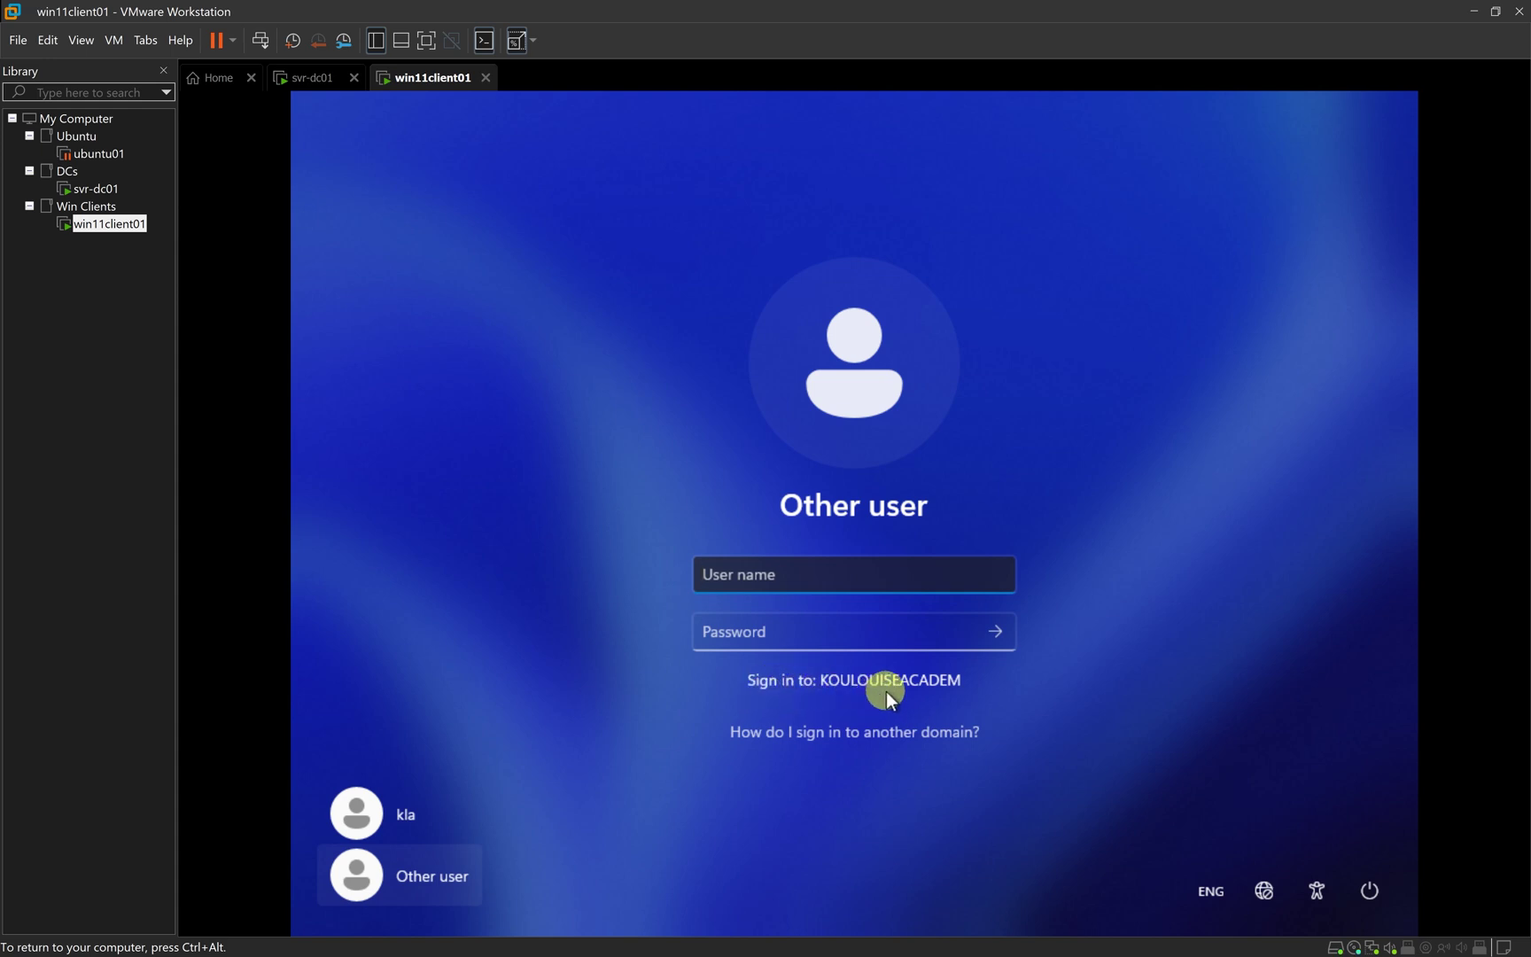
{"action": "type", "text": "a"}
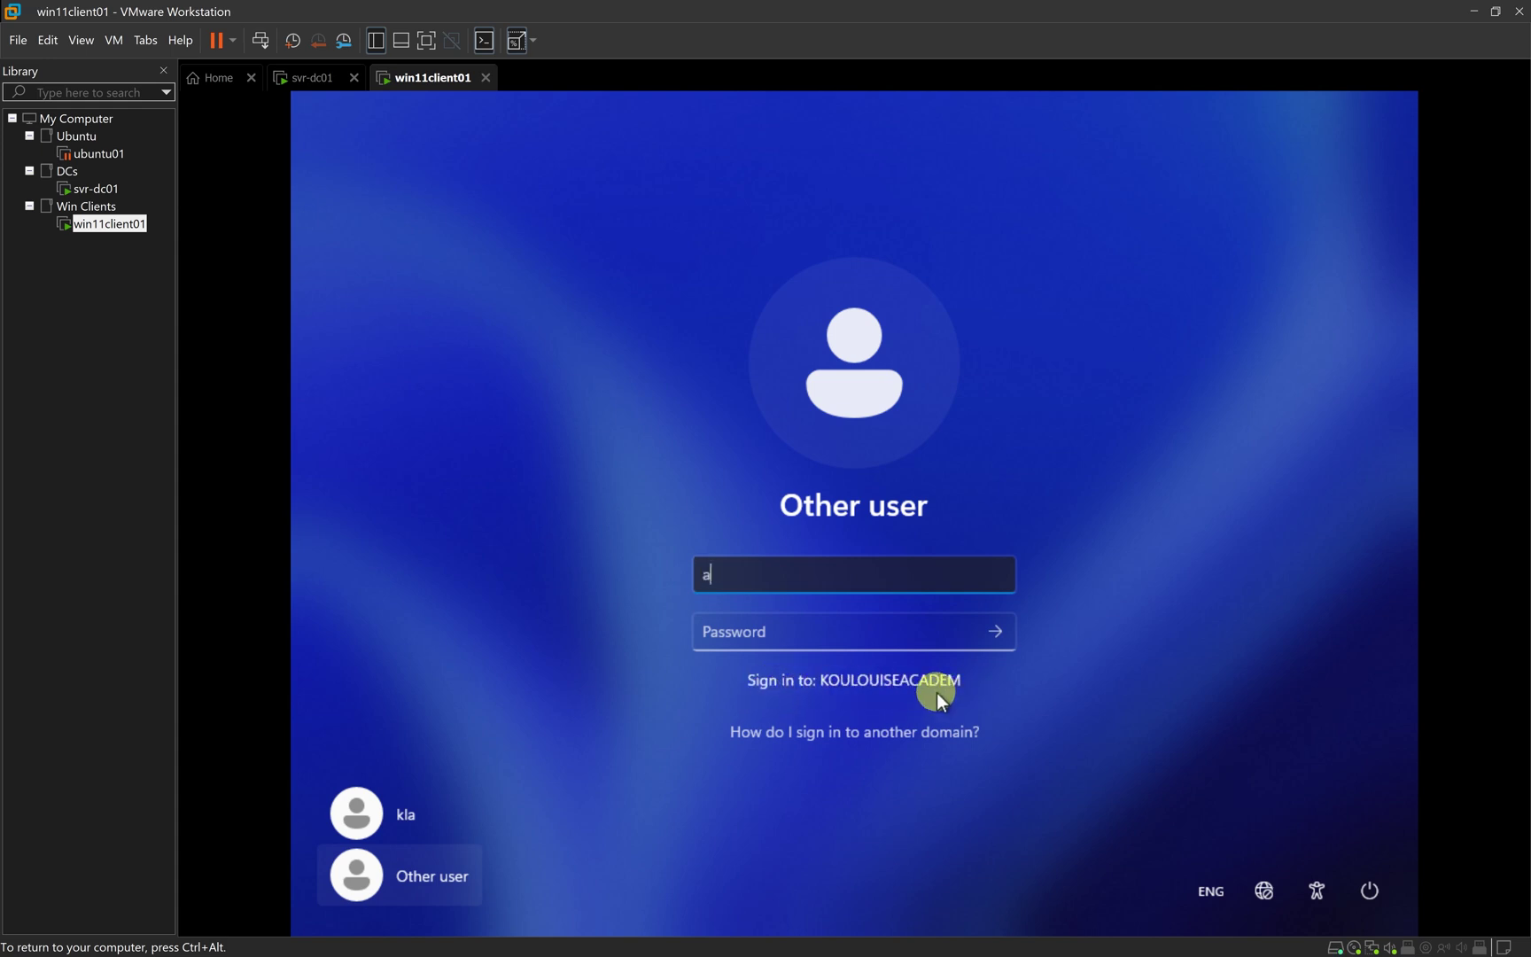
{"action": "type", "text": "dministrator"}
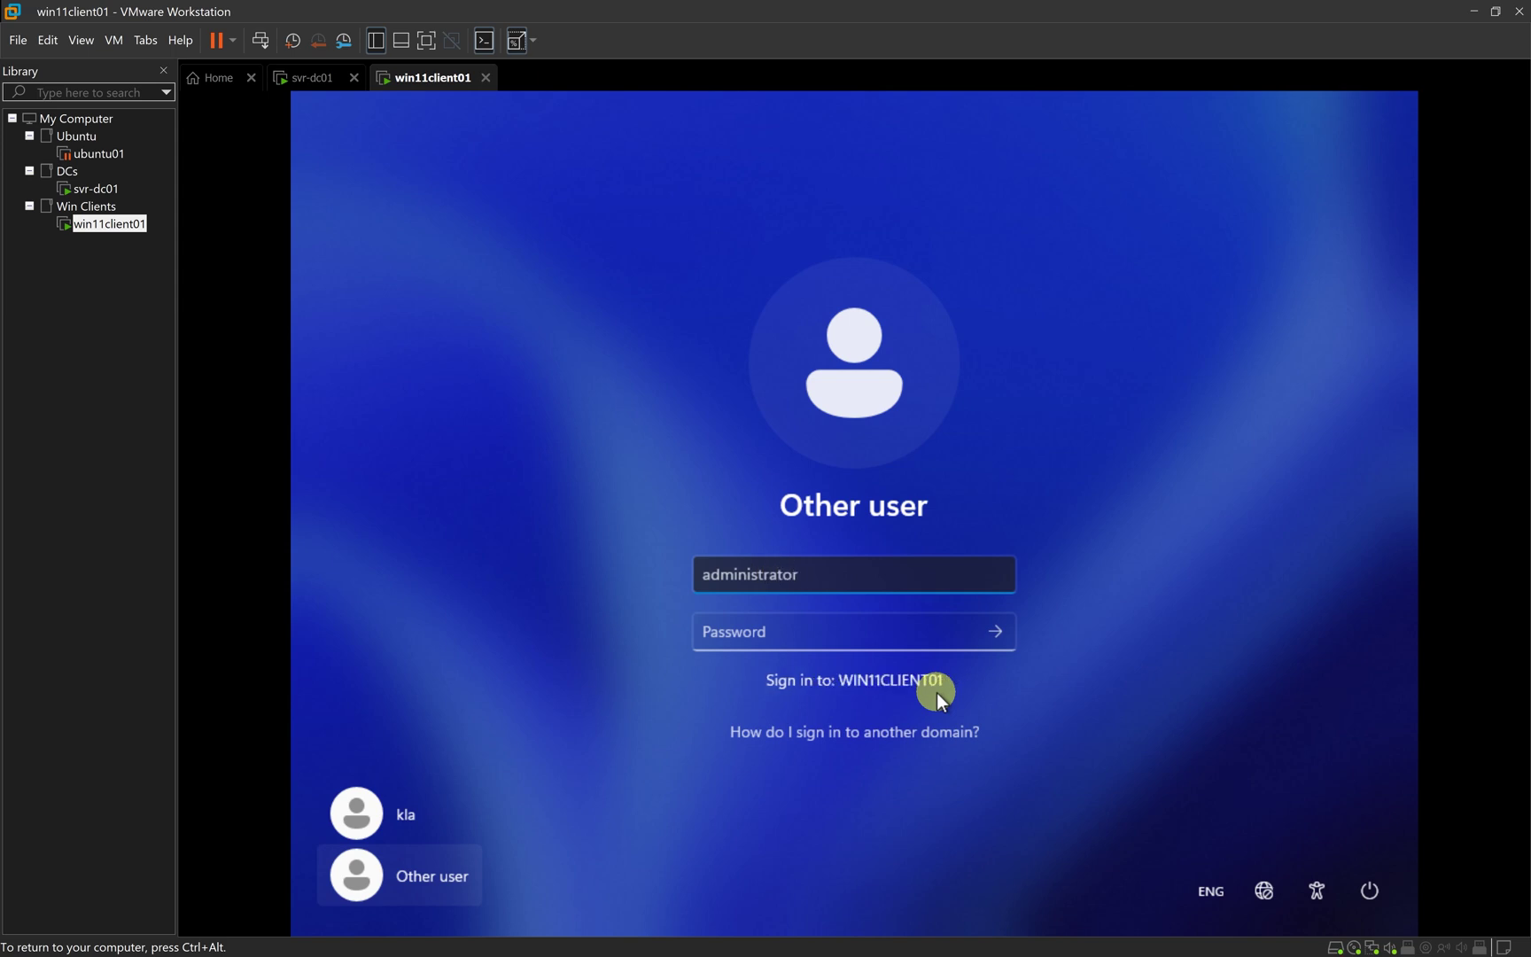
{"action": "key", "text": "Home"}
{"action": "key", "text": "Delete"}
{"action": "type", "text": "A"}
{"action": "key", "text": "Home"}
{"action": "type", "text": "koulouiseacadem\\"}
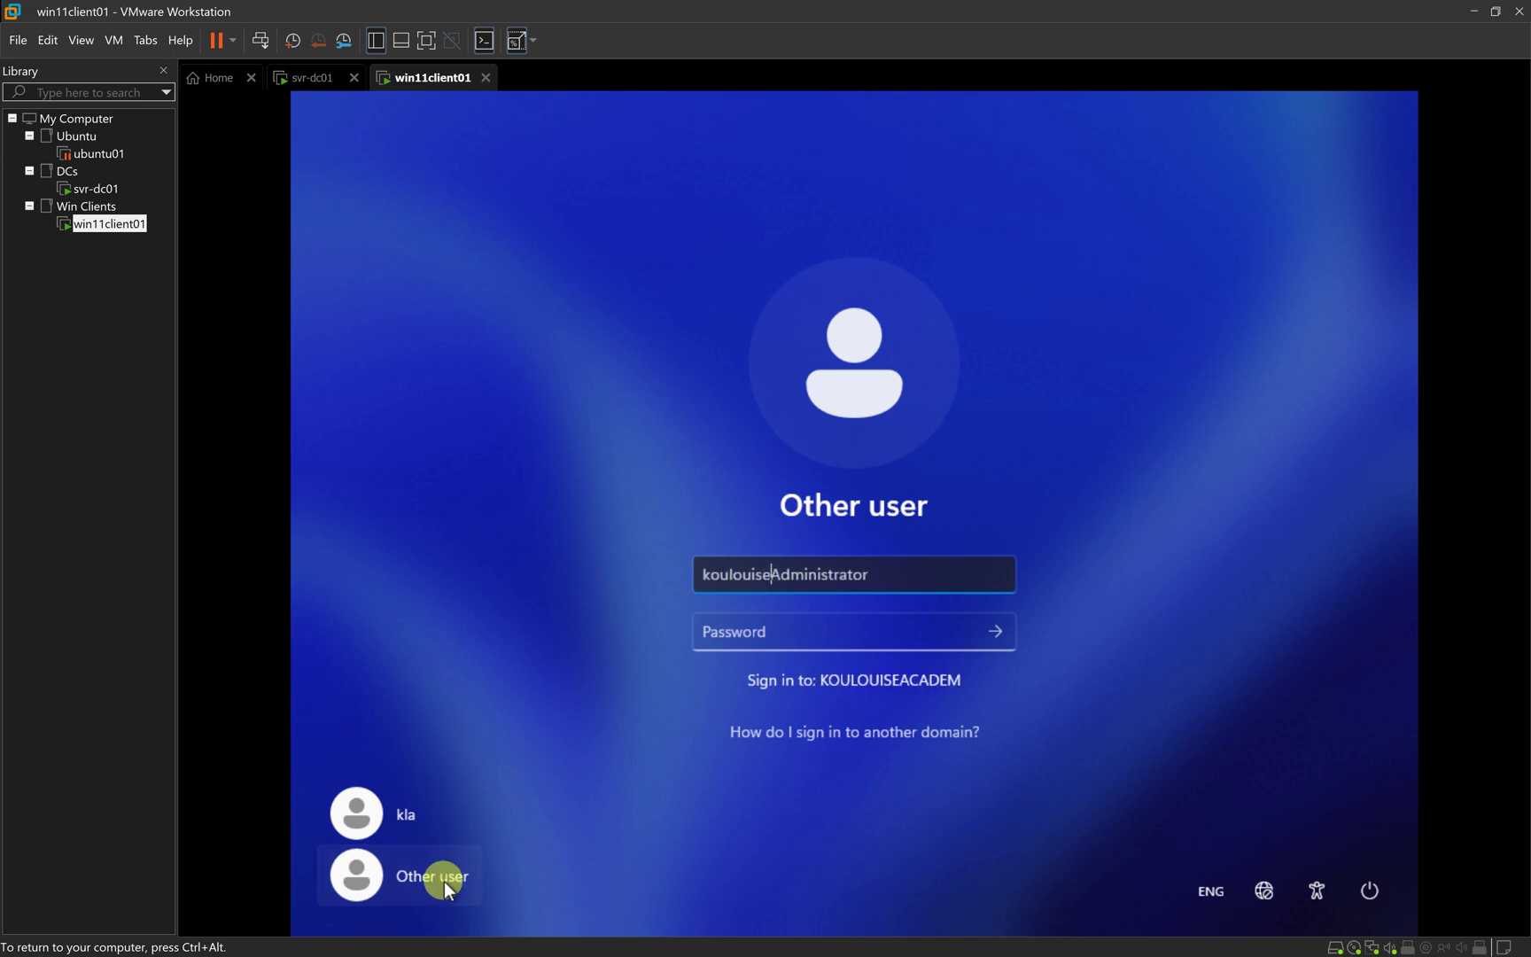
{"action": "key", "text": "Tab"}
{"action": "type", "text": "•••••••••••••"}
{"action": "key", "text": "Return"}
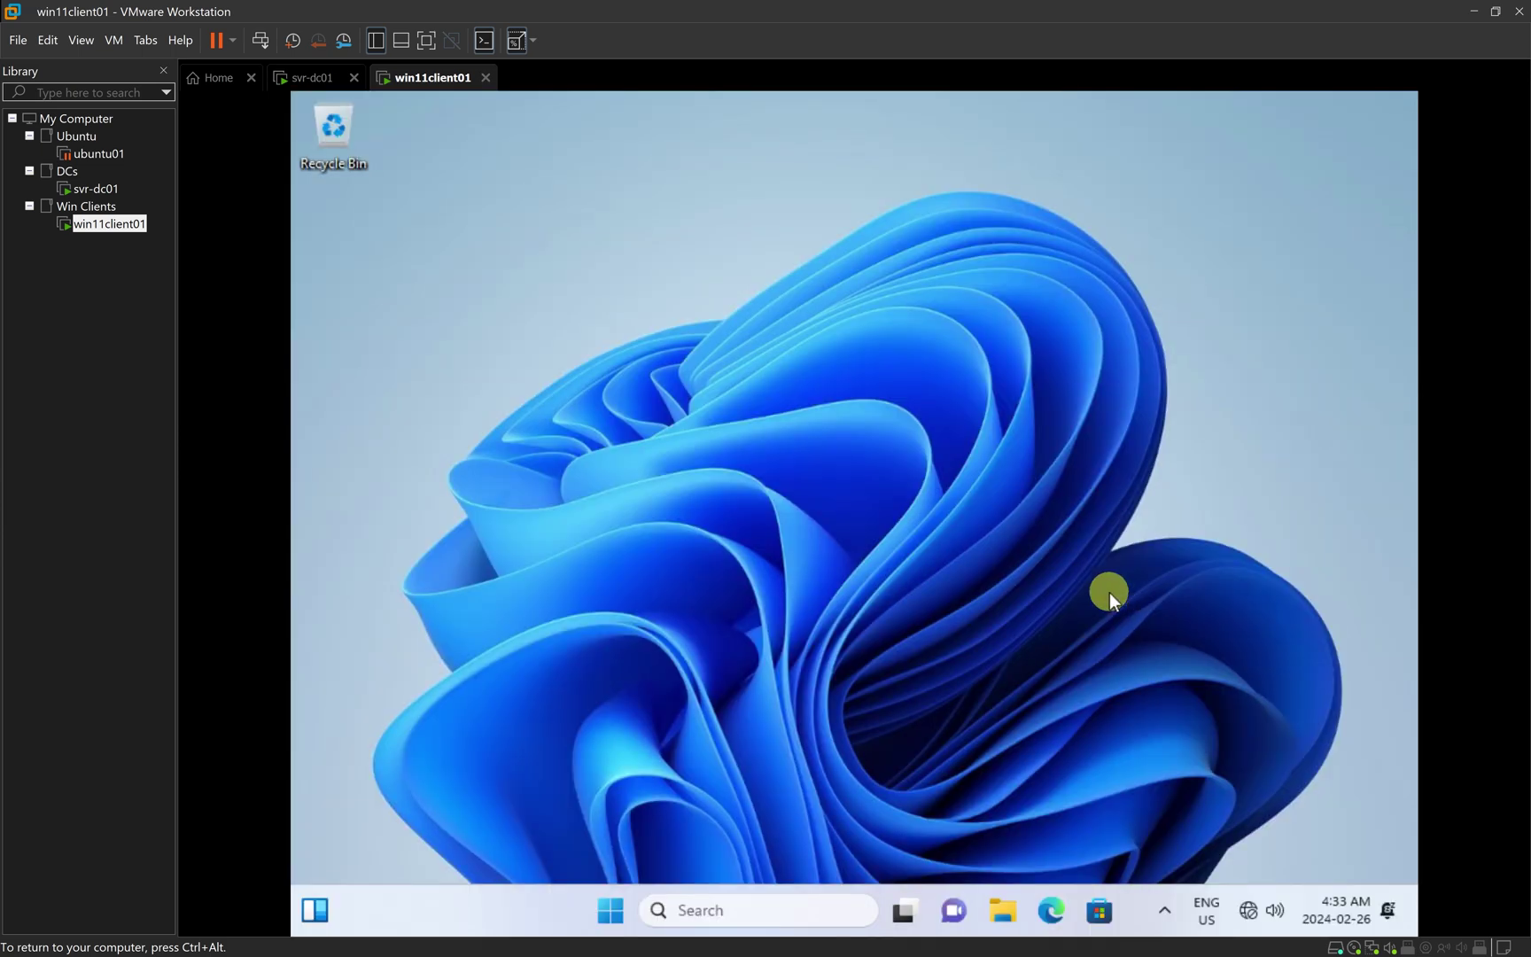
- Launch Command Prompt via cmd search, run whoami, and highlight the koulouiseacadem domain in the output
{"action": "left_click", "coordinate": [761, 909]}
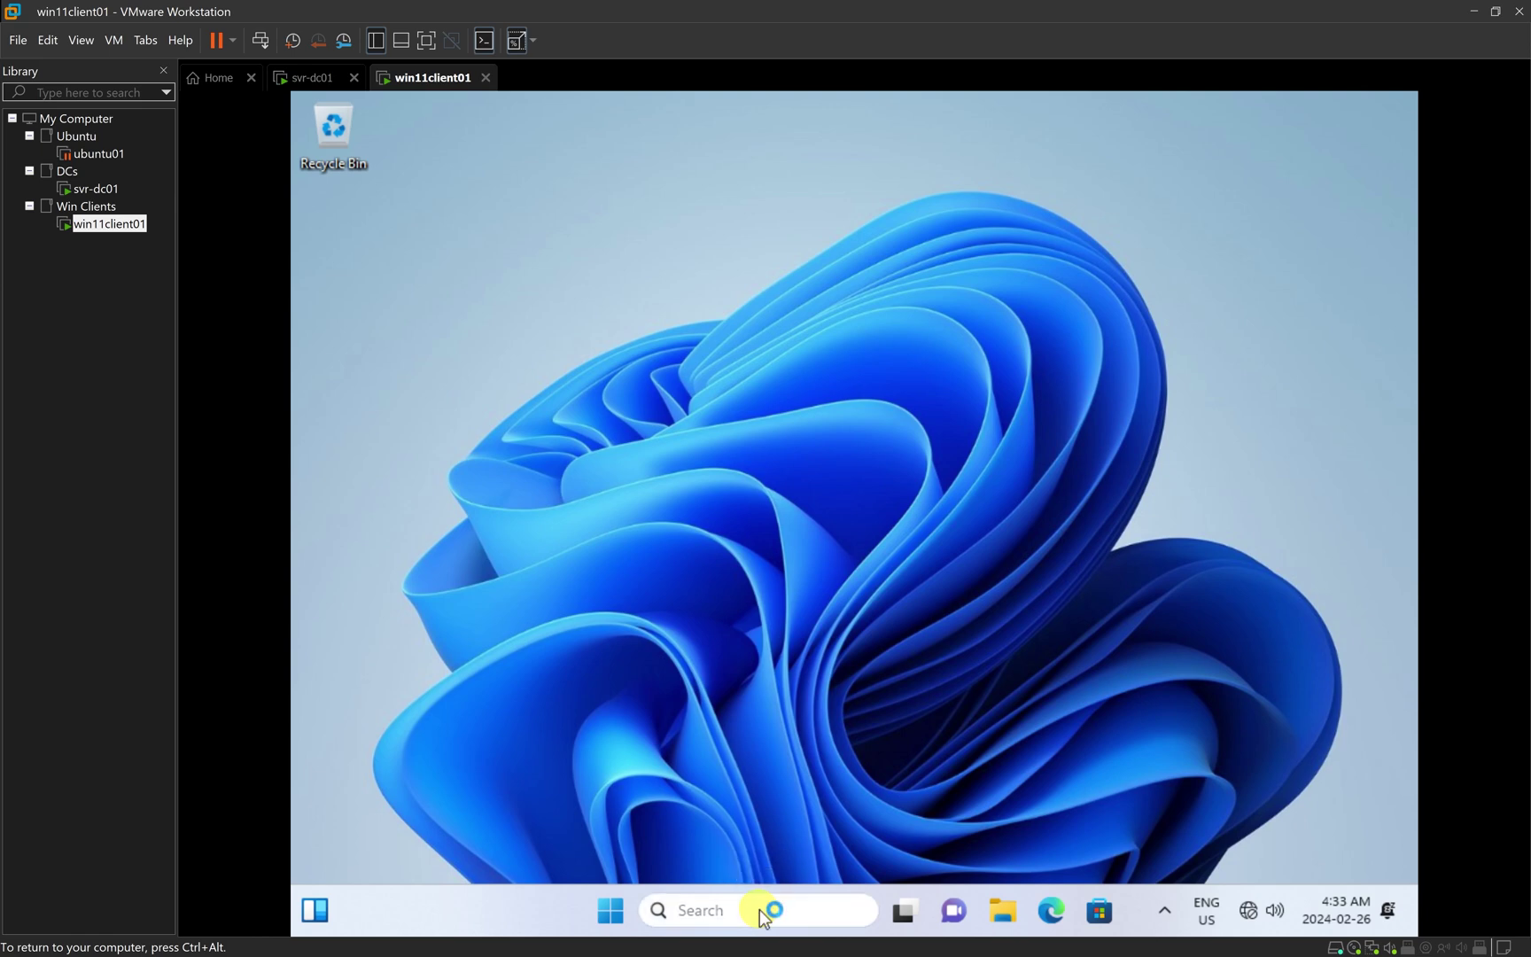
{"action": "type", "text": "cmd"}
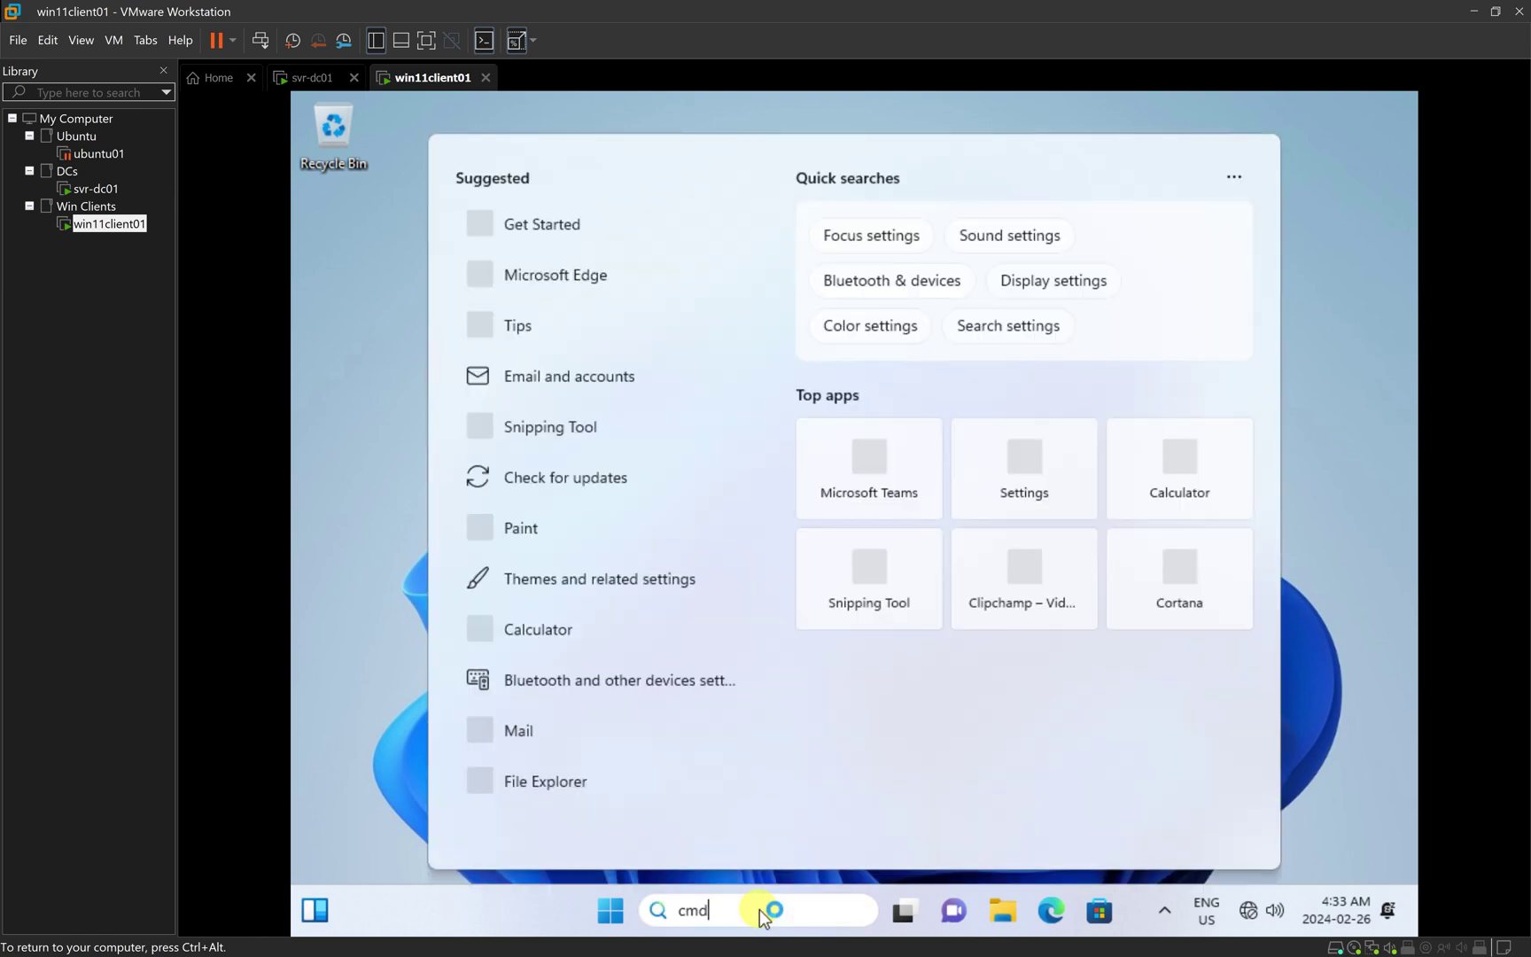
{"action": "key", "text": "Return"}
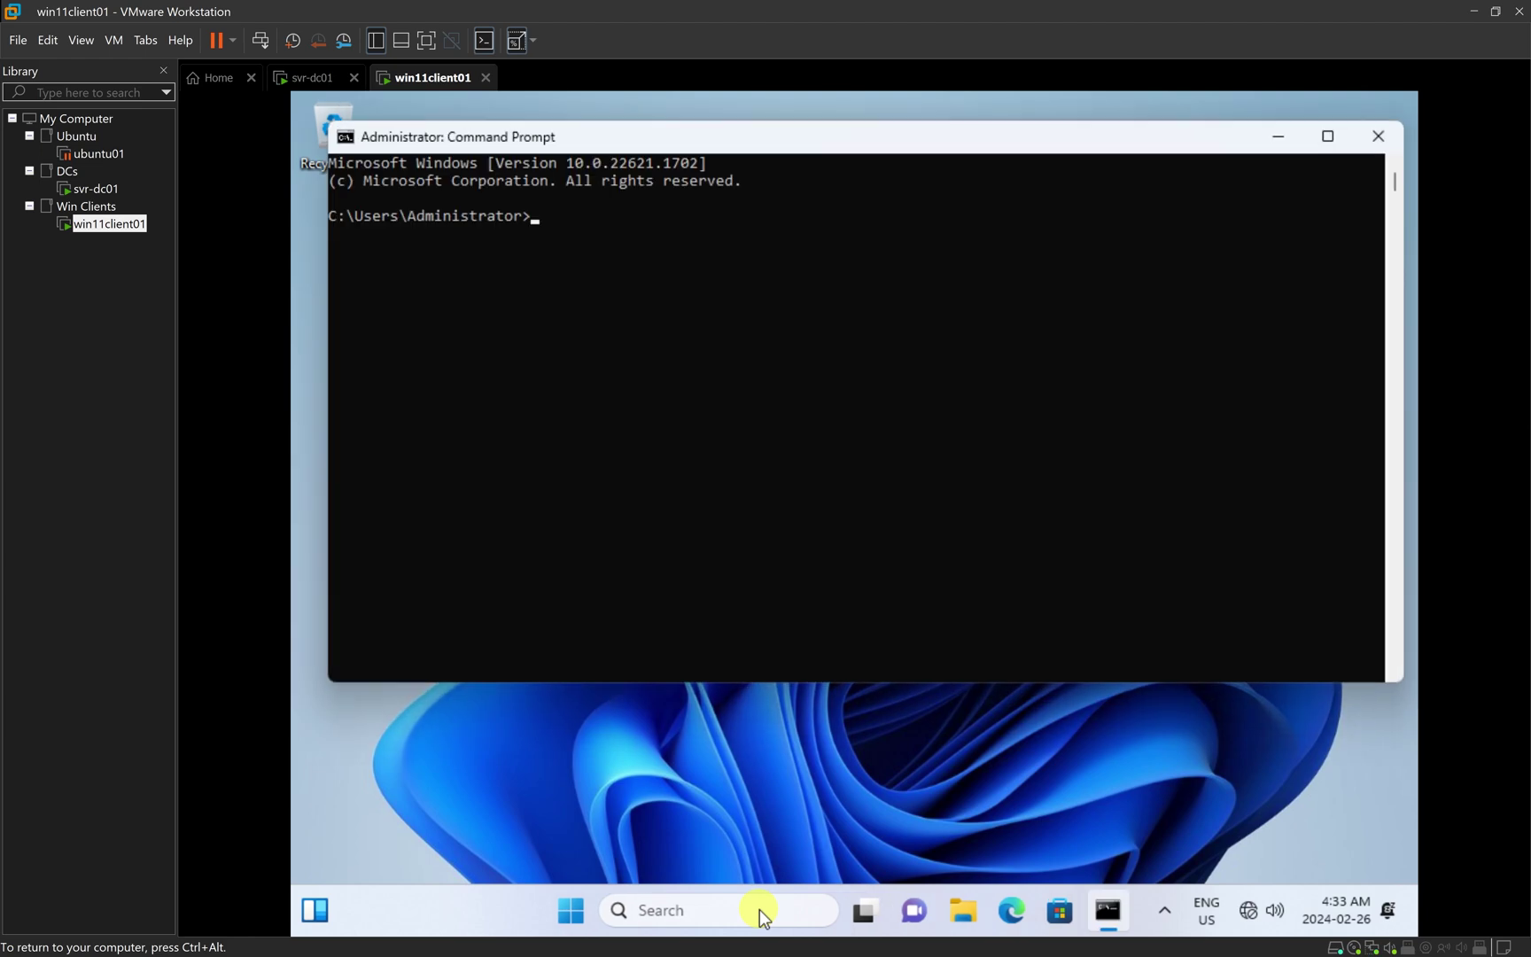
{"action": "type", "text": "whoam"}
{"action": "type", "text": "i"}
{"action": "key", "text": "Return"}
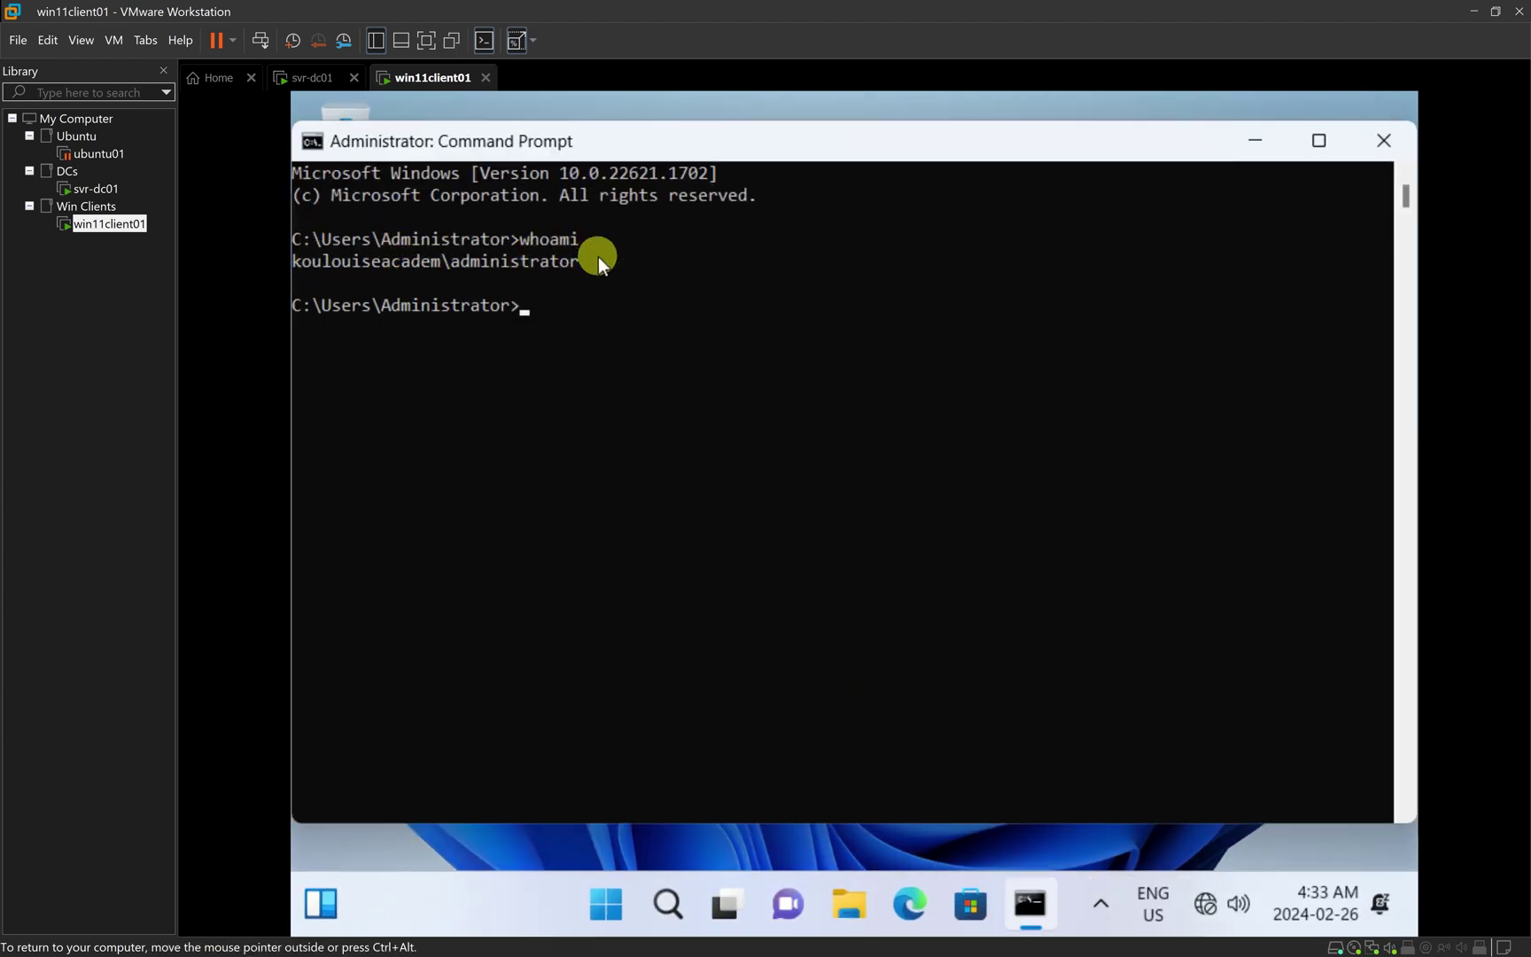
{"action": "left_click_drag", "start_coordinate": [598, 257], "coordinate": [308, 260]}
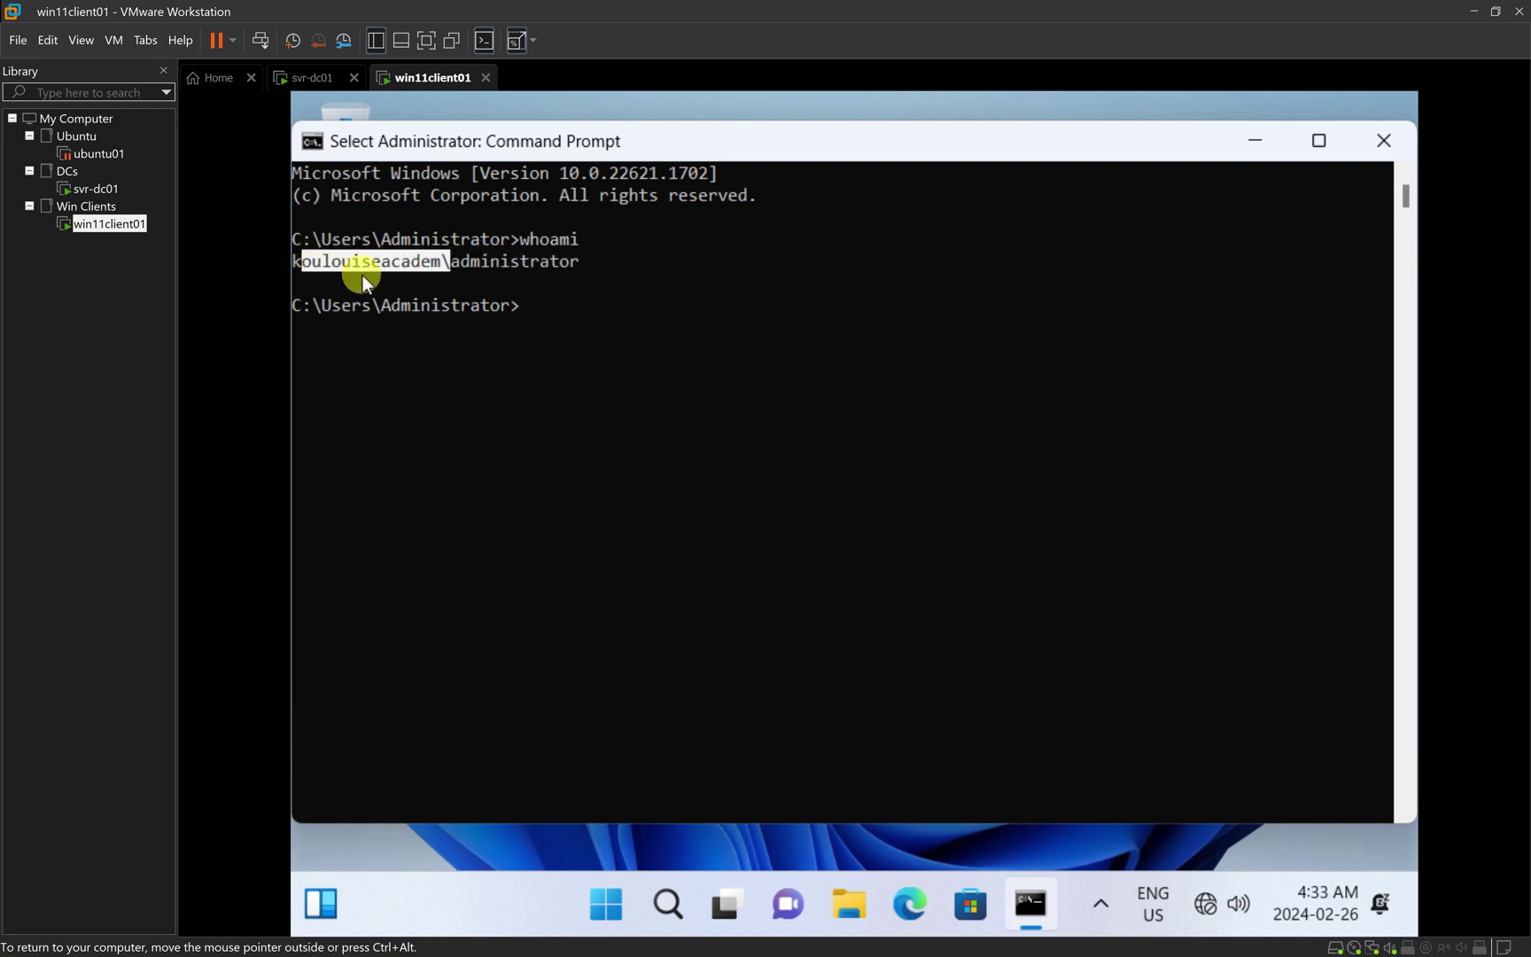
- Open the maximized Settings About page and highlight the koulouiseacademy.com suffix of the full device name
{"action": "left_click", "coordinate": [606, 904]}
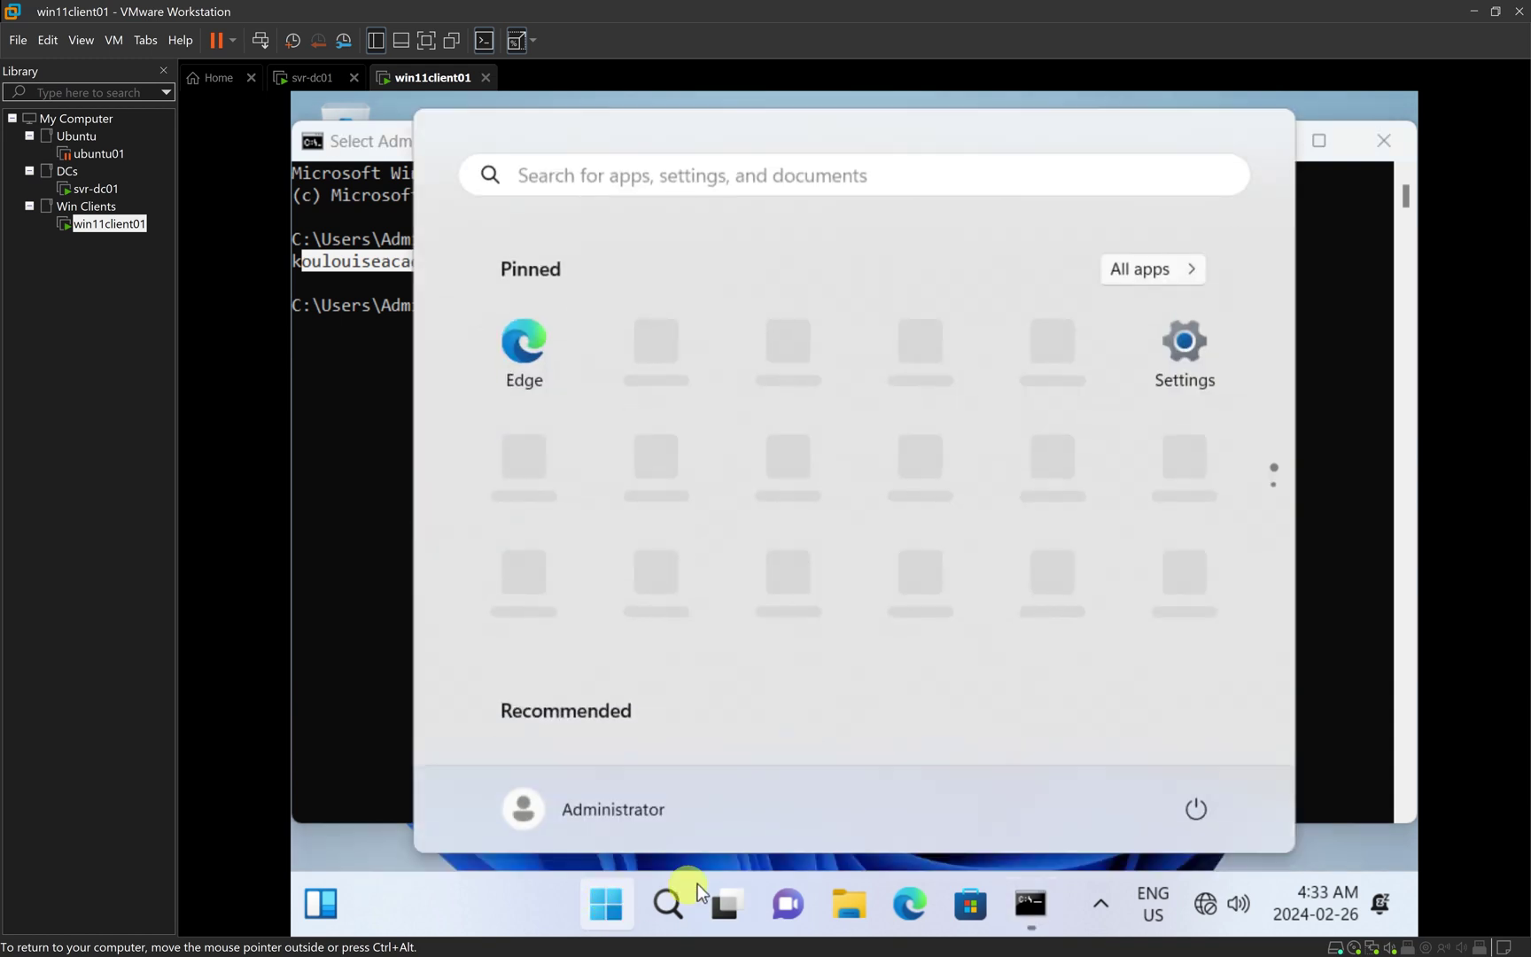
{"action": "left_click", "coordinate": [1198, 358]}
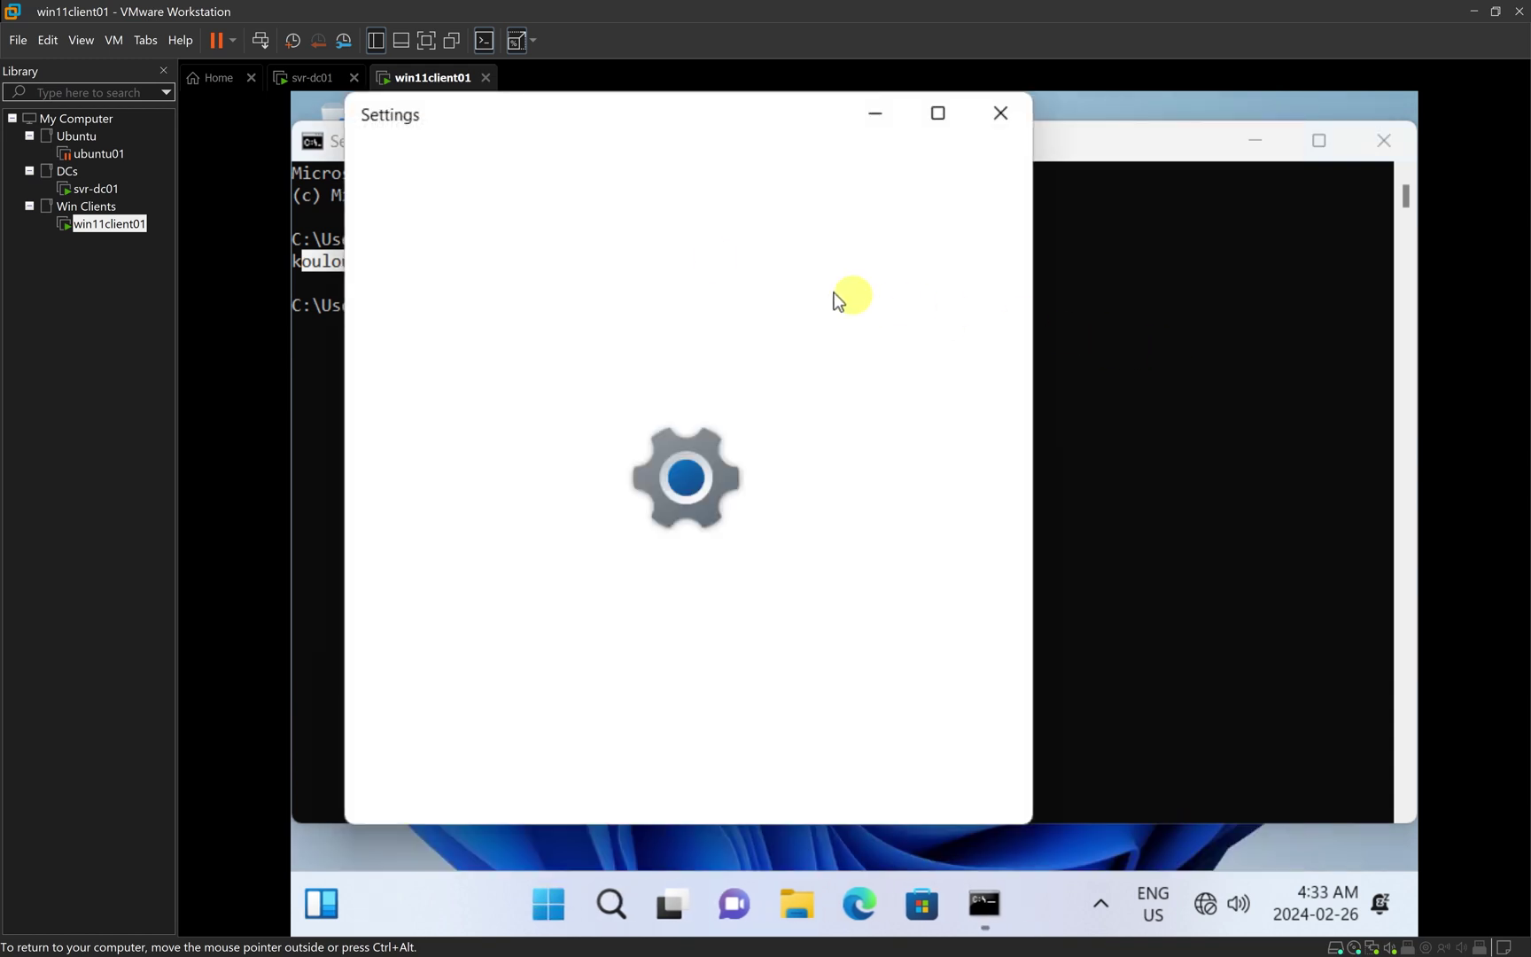
{"action": "left_click", "coordinate": [937, 118]}
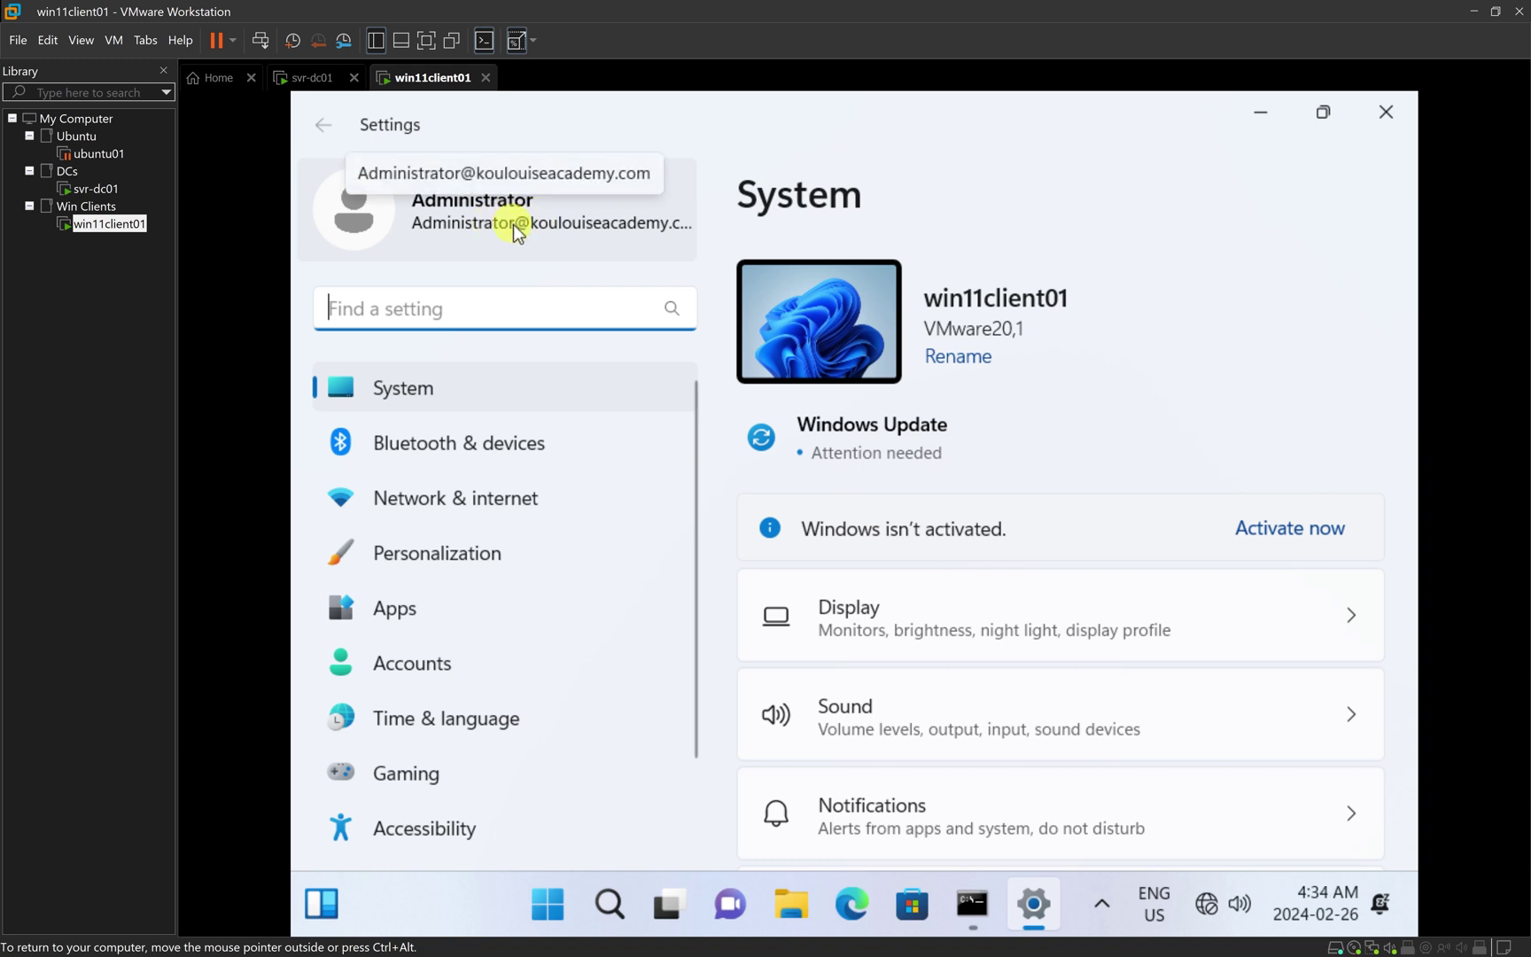
{"action": "scroll", "coordinate": [1198, 523], "scroll_direction": "down", "scroll_amount": 10}
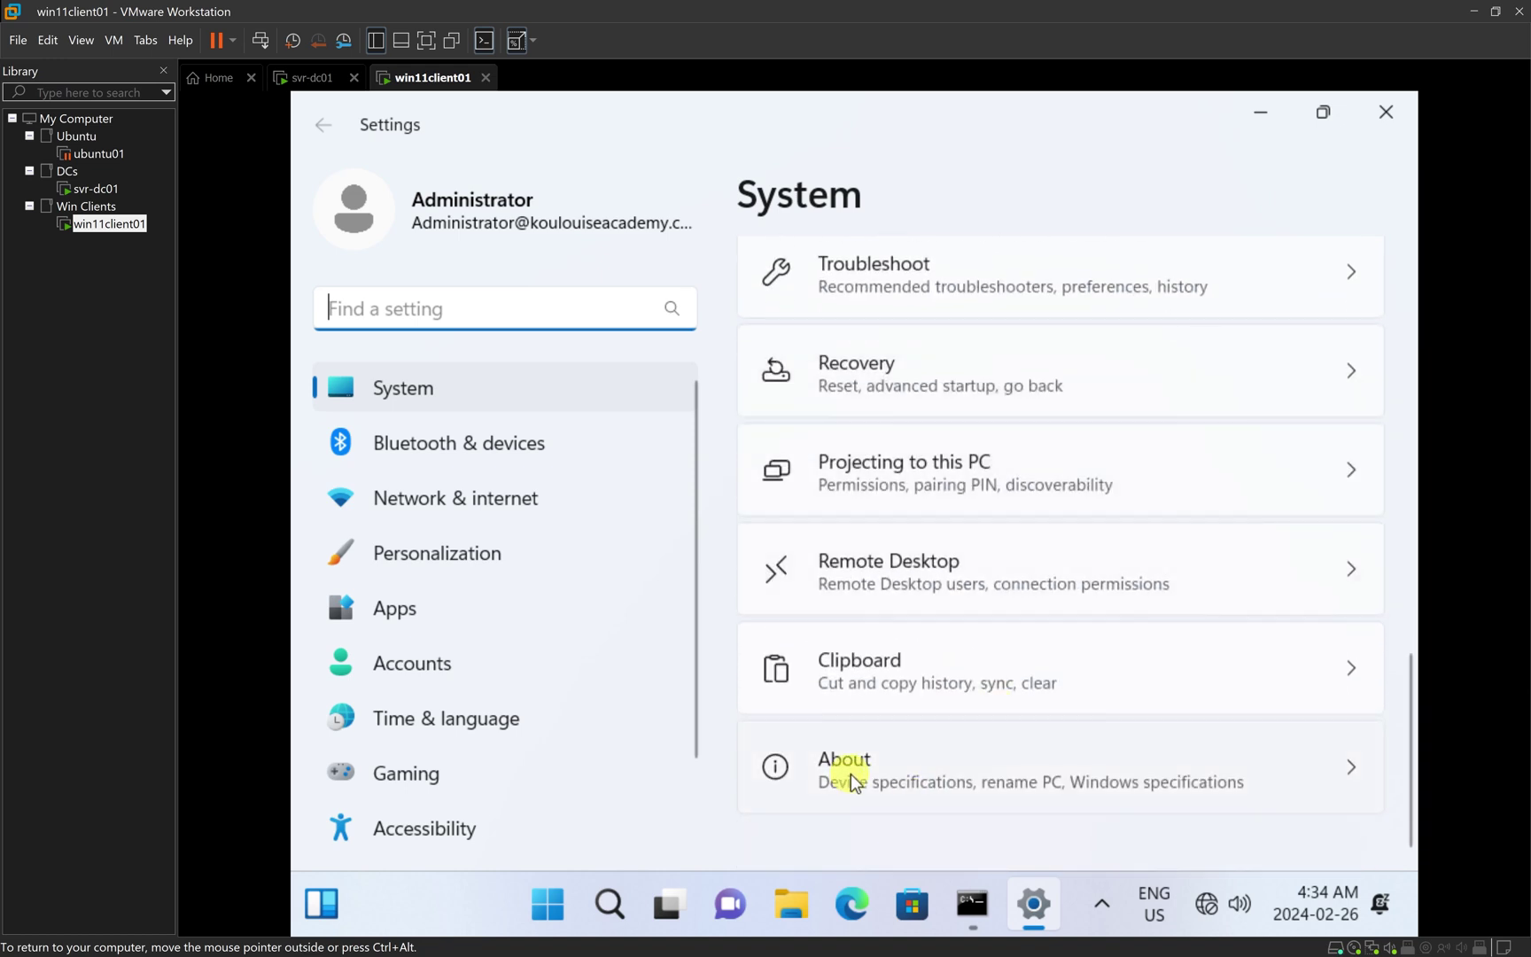
{"action": "left_click", "coordinate": [851, 773]}
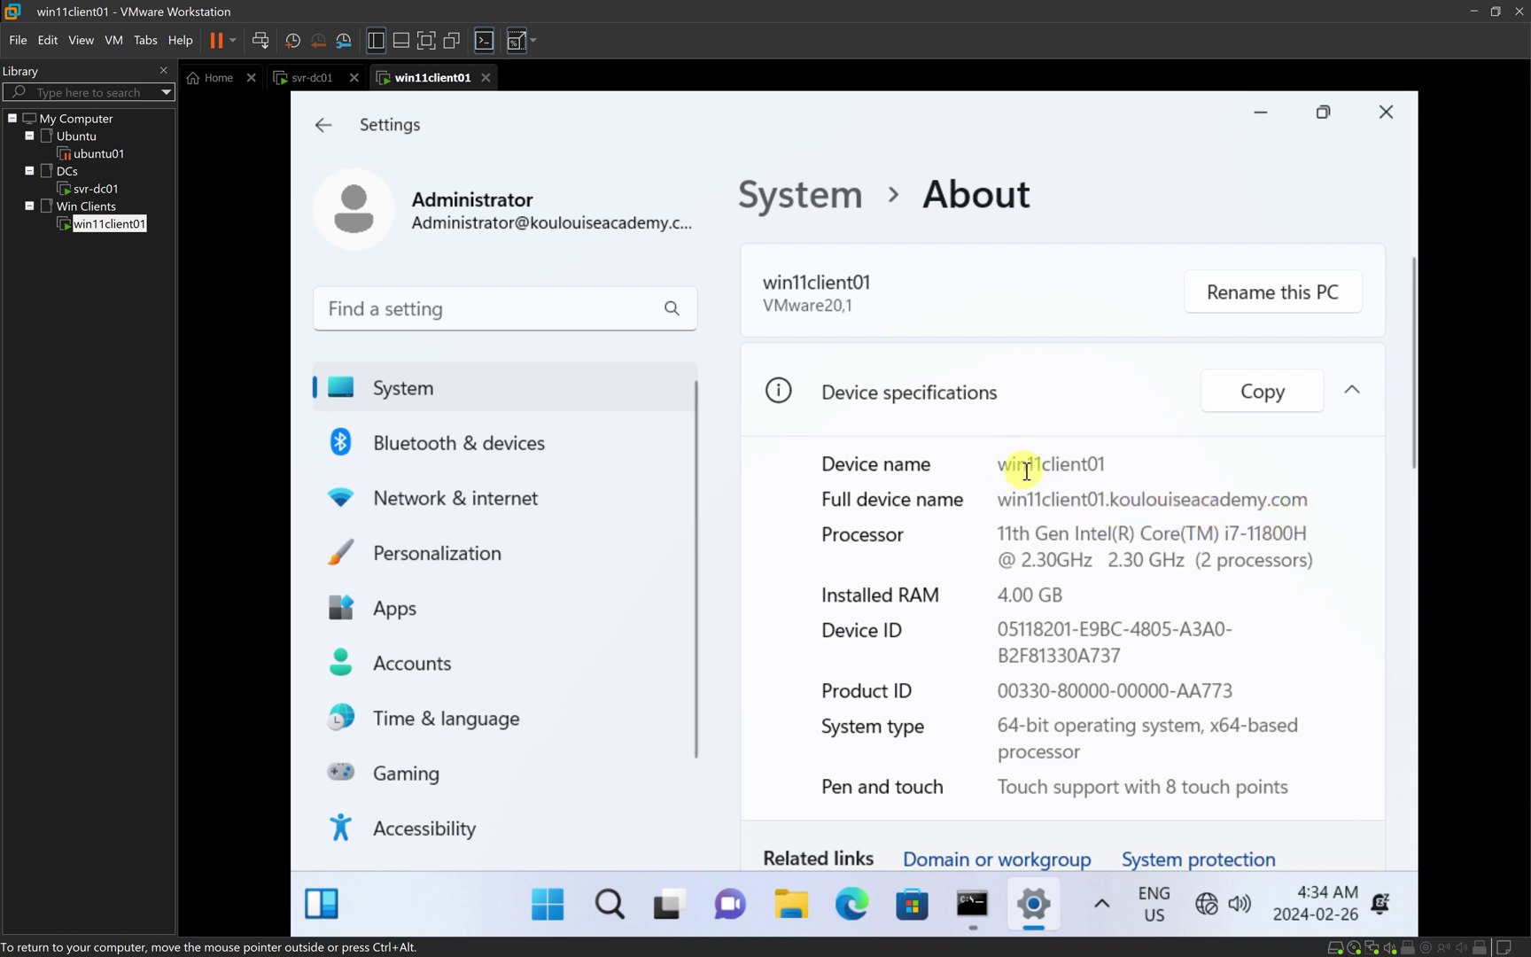
{"action": "left_click_drag", "start_coordinate": [1015, 466], "coordinate": [1065, 461]}
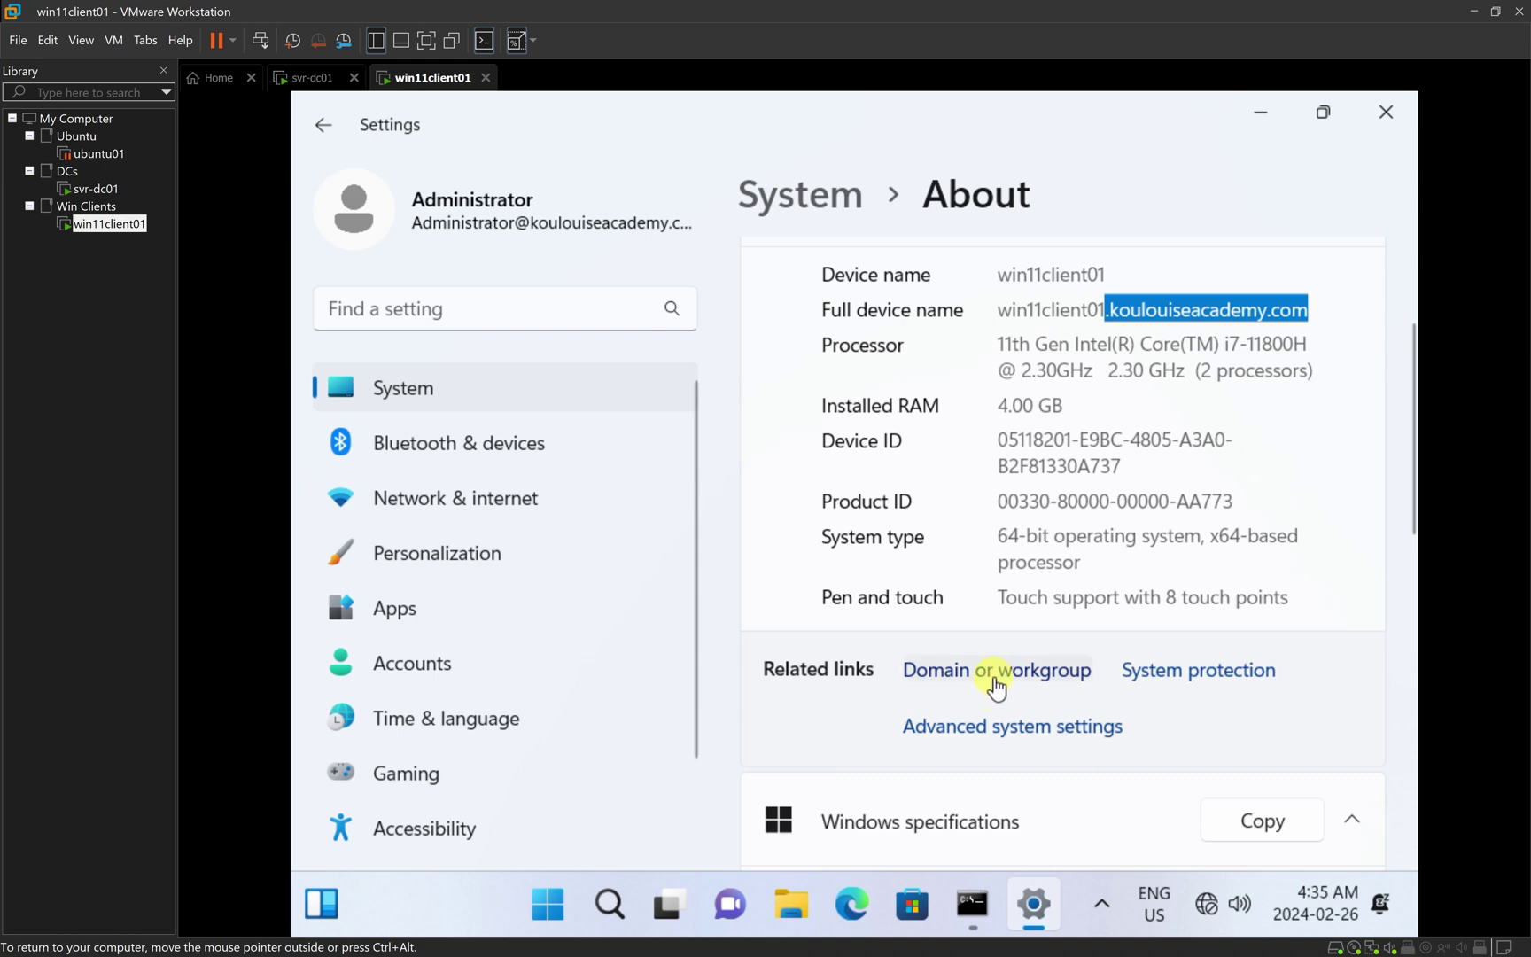
- Inspect the Domain or workgroup and Change… dialogs, then cancel both without changes
{"action": "left_click", "coordinate": [991, 673]}
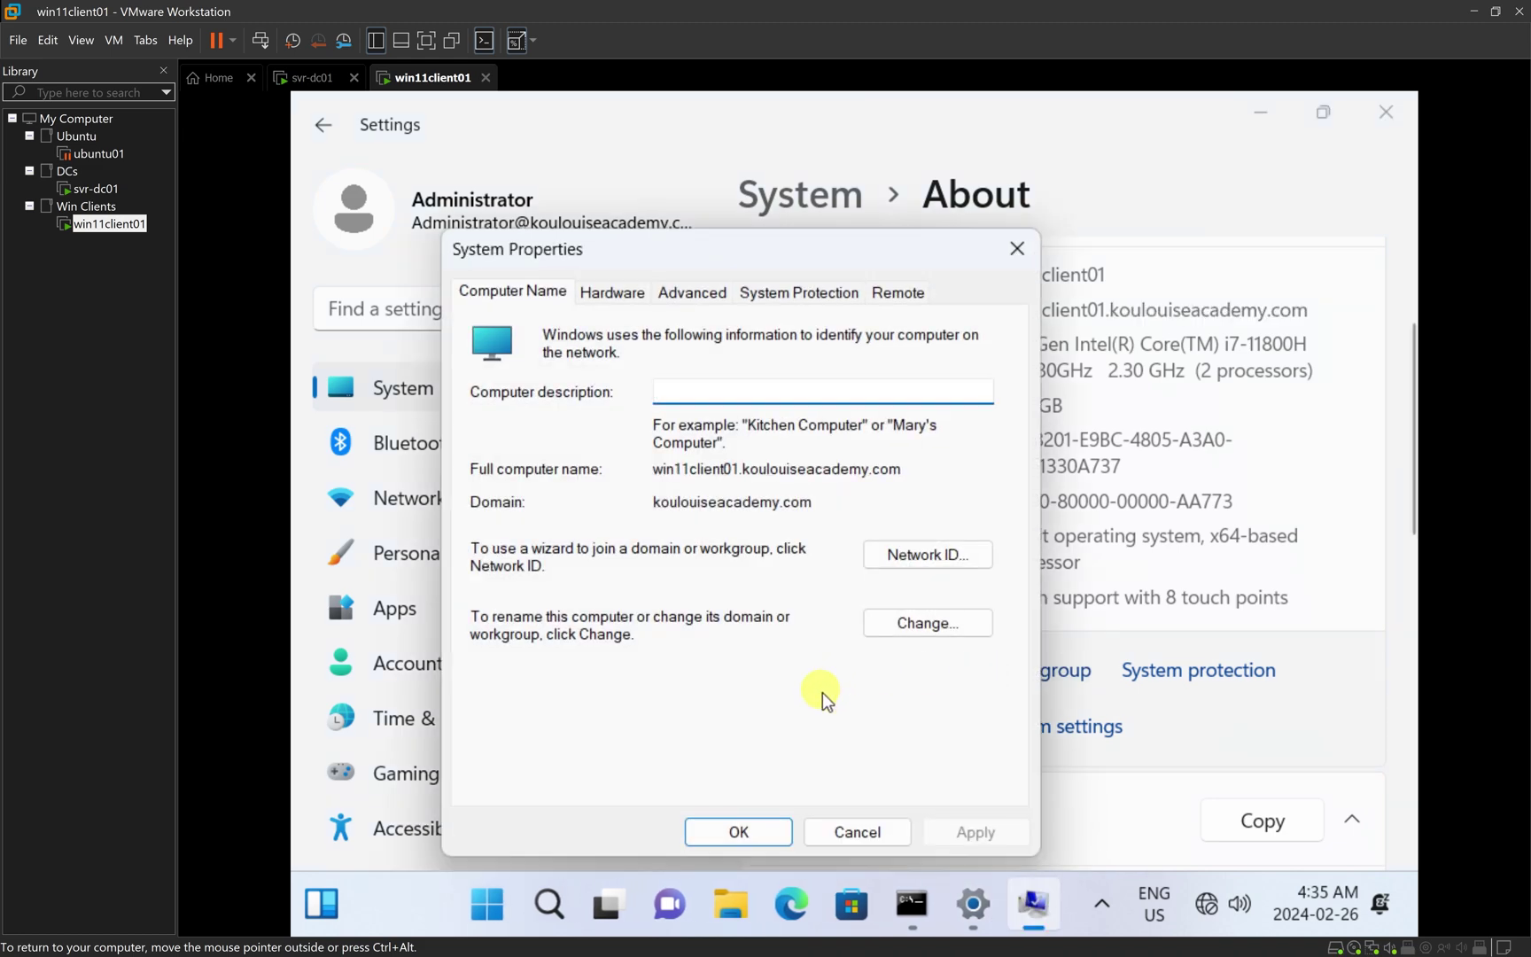
{"action": "left_click", "coordinate": [904, 623]}
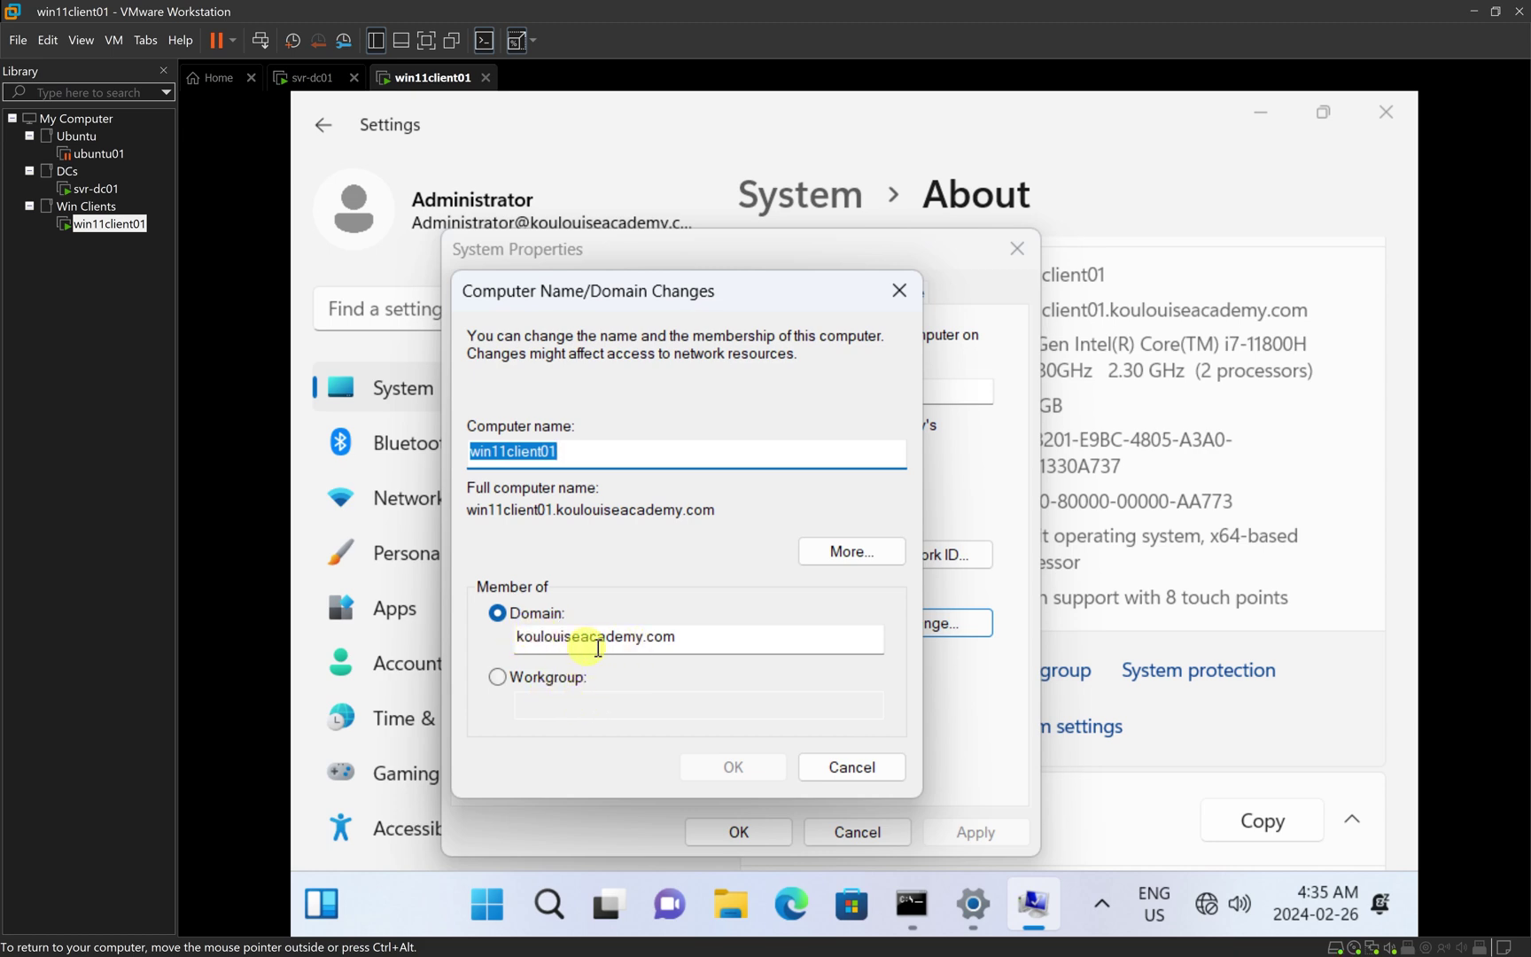
{"action": "left_click", "coordinate": [872, 765]}
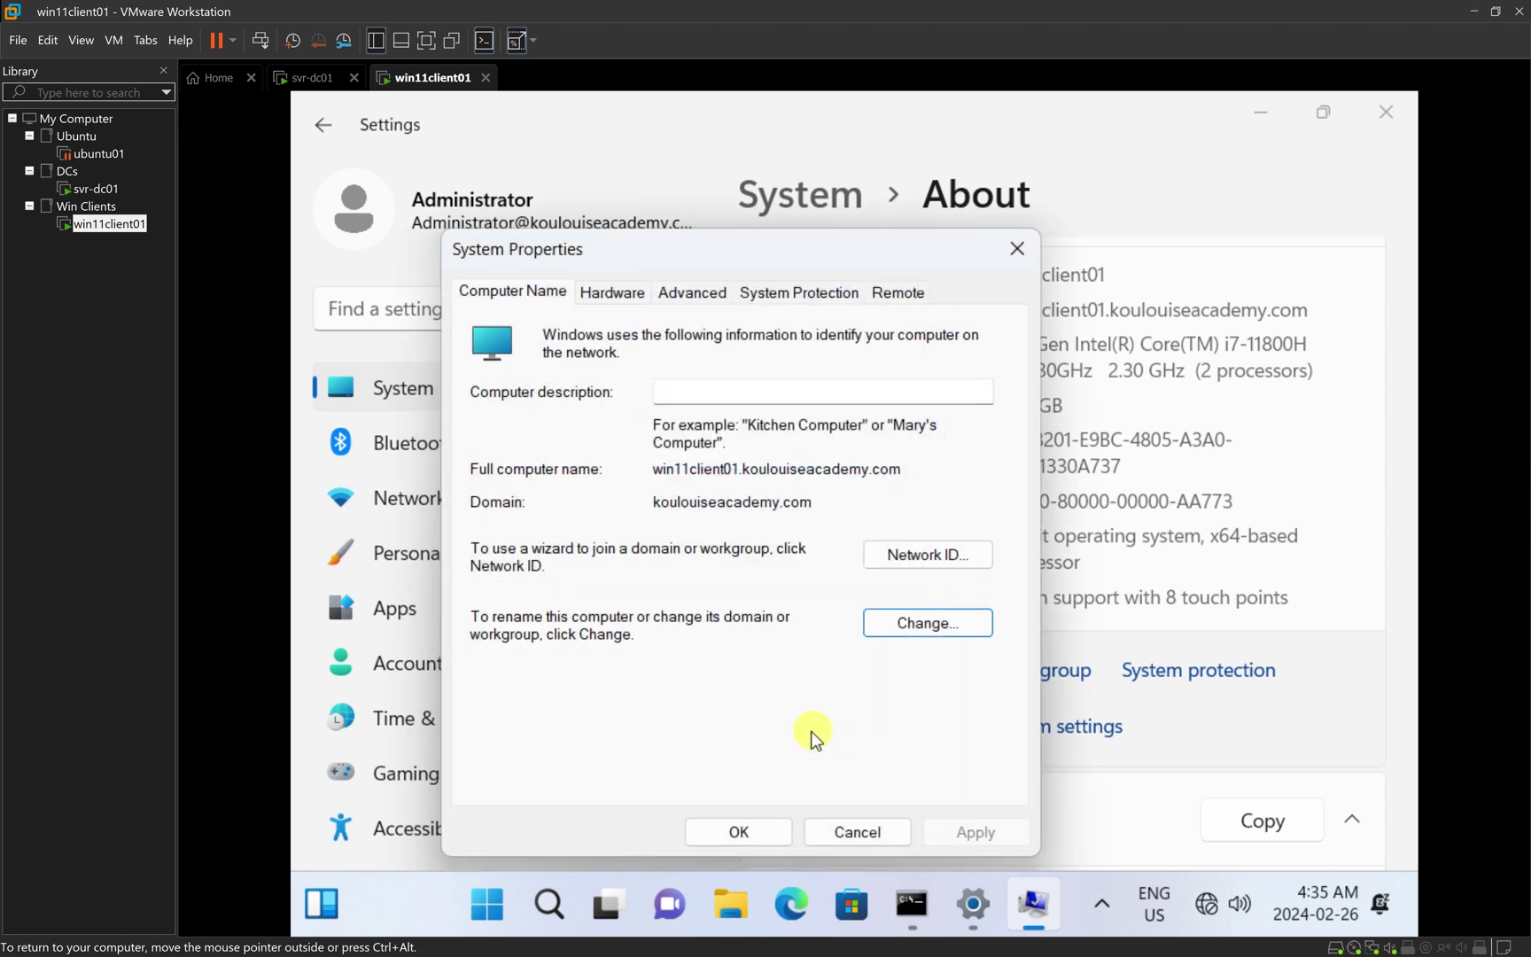
{"action": "left_click", "coordinate": [855, 833]}
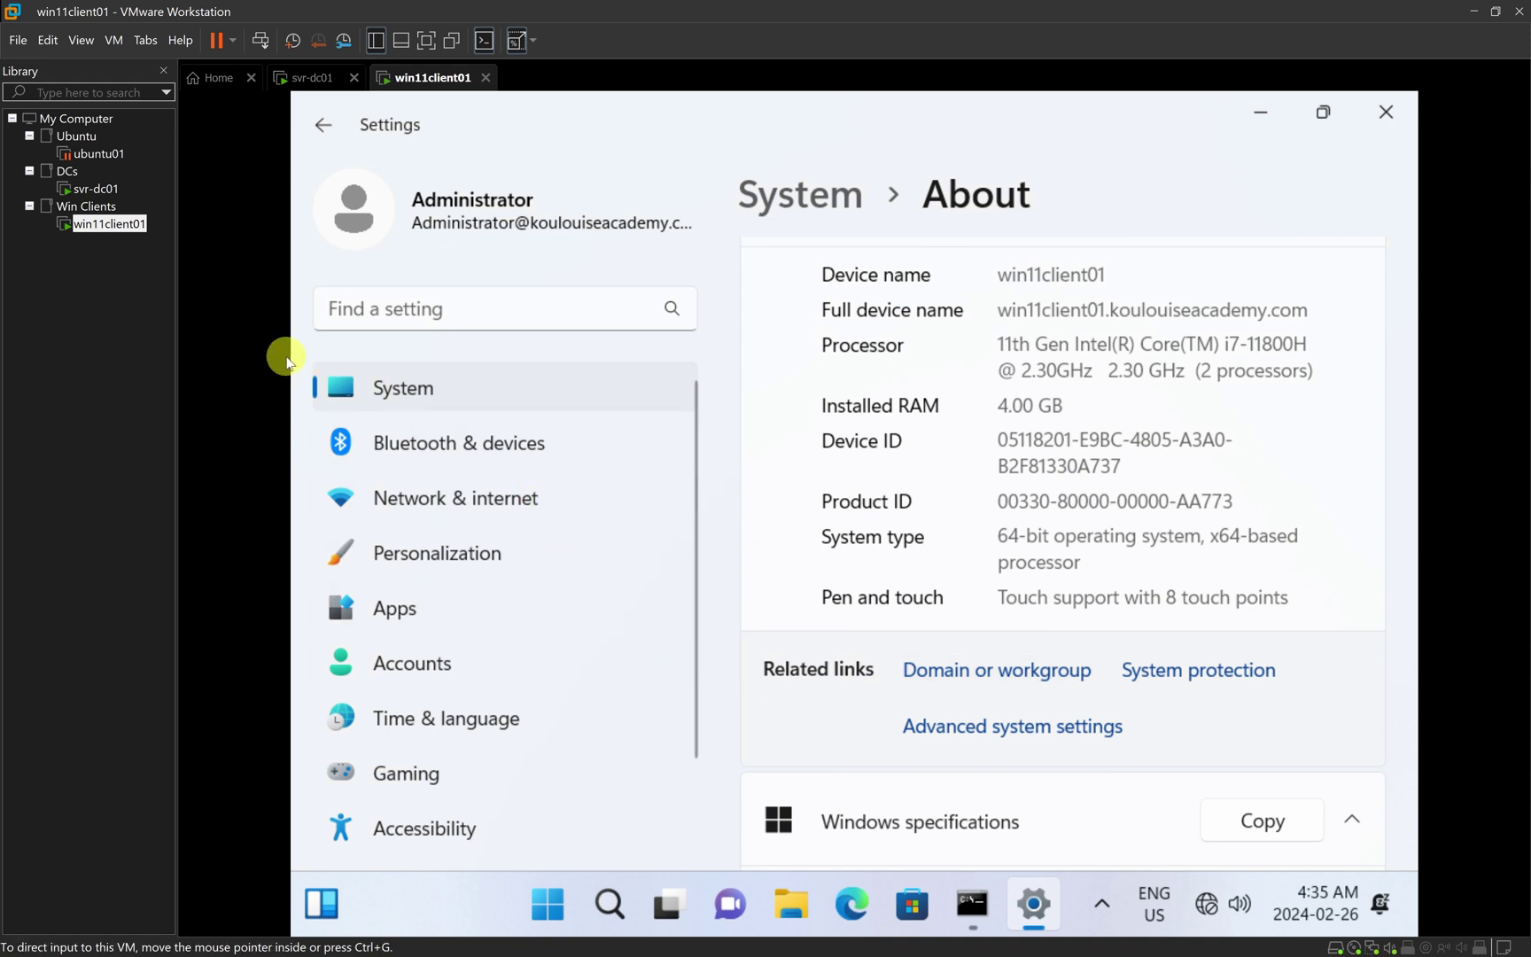
- Unlock svr-dc01 with Ctrl+Alt+Insert and sign in with the server password
{"action": "left_click", "coordinate": [97, 190]}
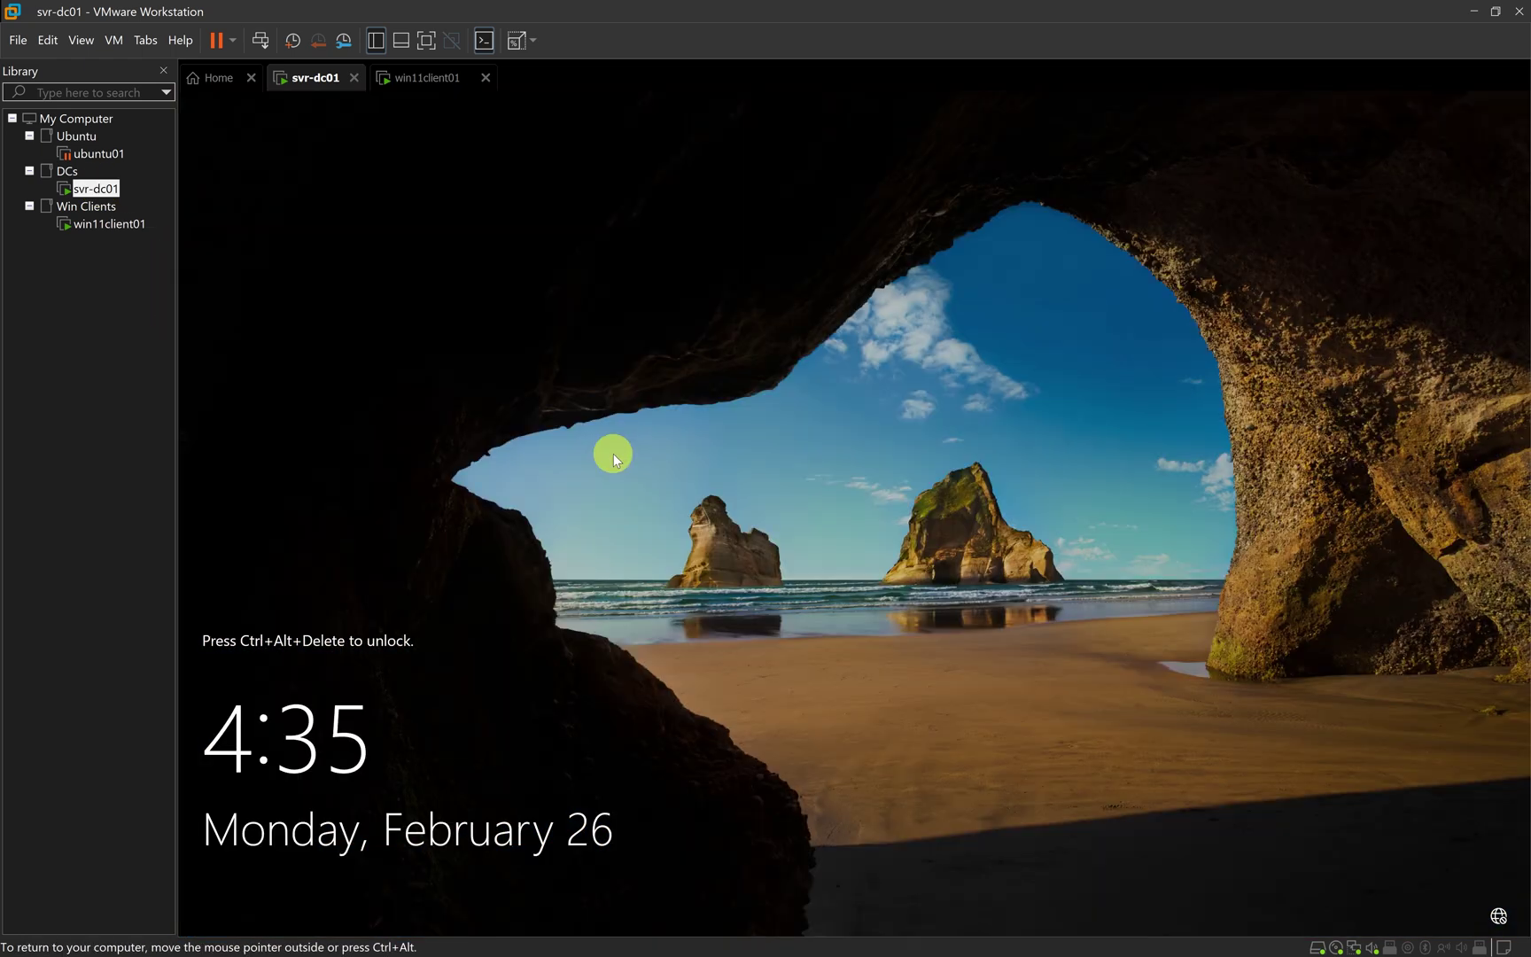
{"action": "key", "text": "ctrl+alt+Insert"}
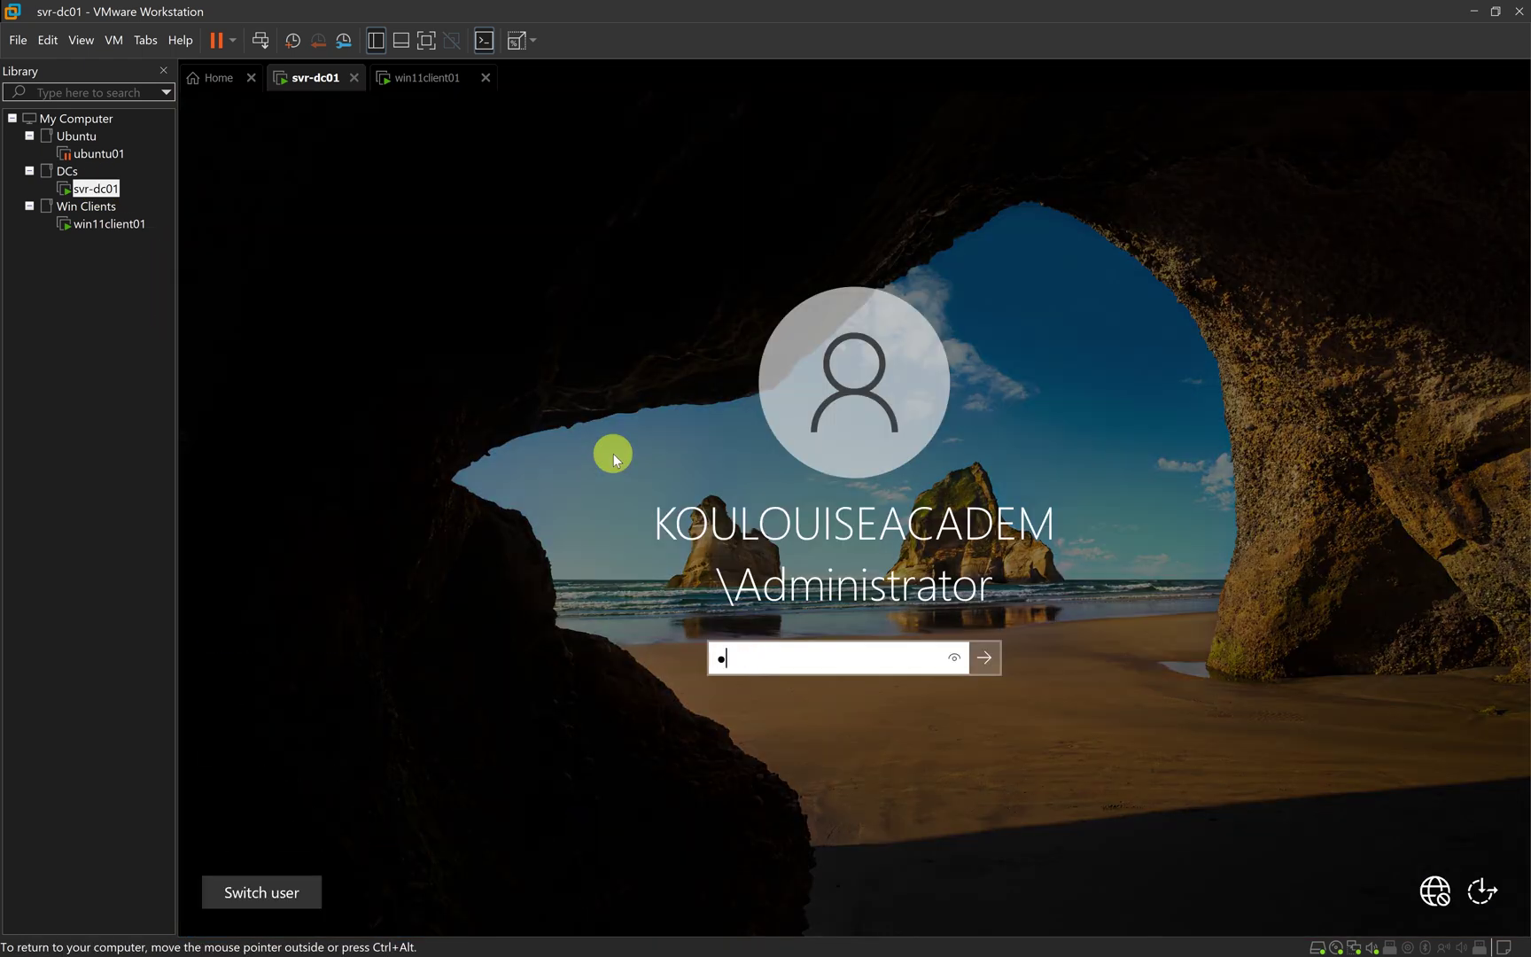
{"action": "key", "text": "Caps_Lock"}
{"action": "key", "text": "Caps_Lock"}
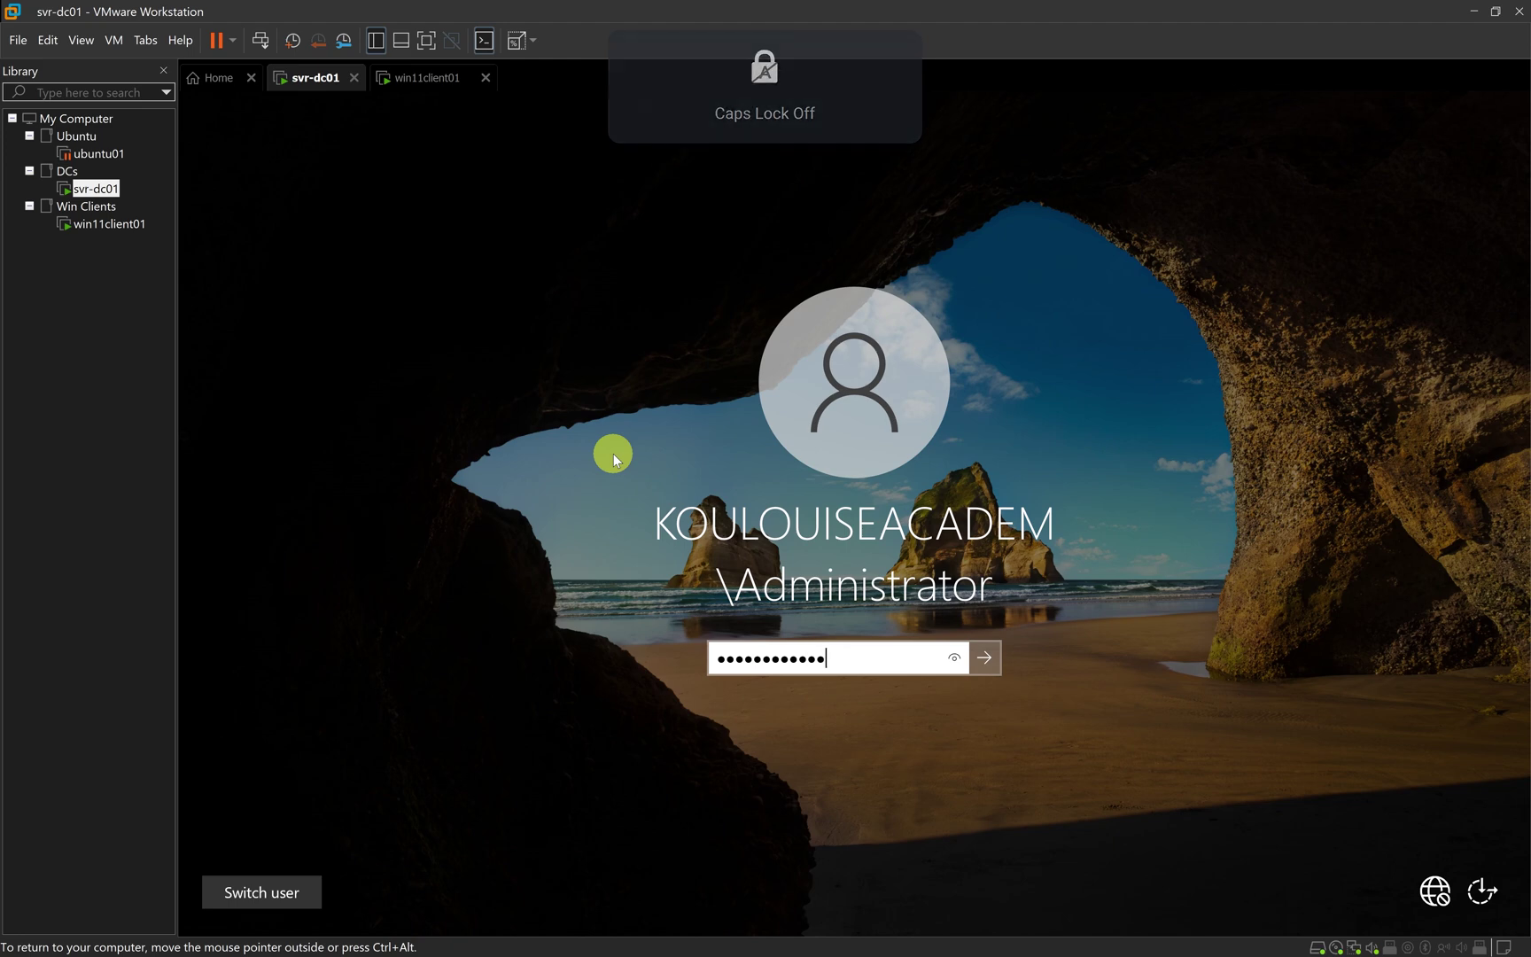
{"action": "key", "text": "Return"}
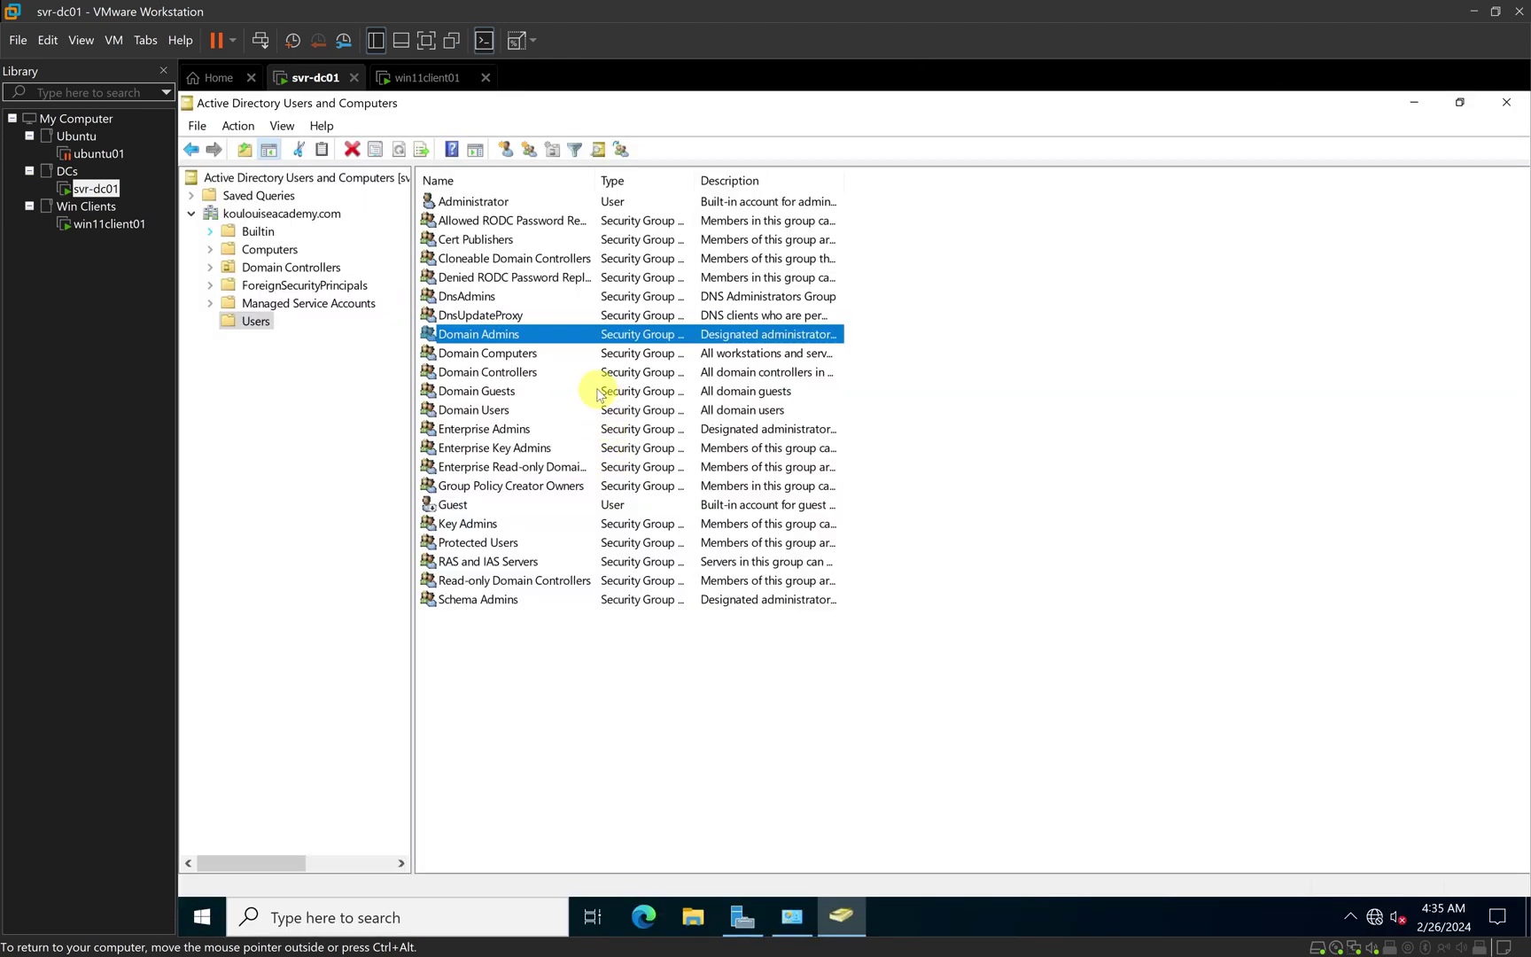
- Open the WIN11CLIENT01 properties from the Computers container and highlight its DNS name
{"action": "left_click", "coordinate": [269, 251]}
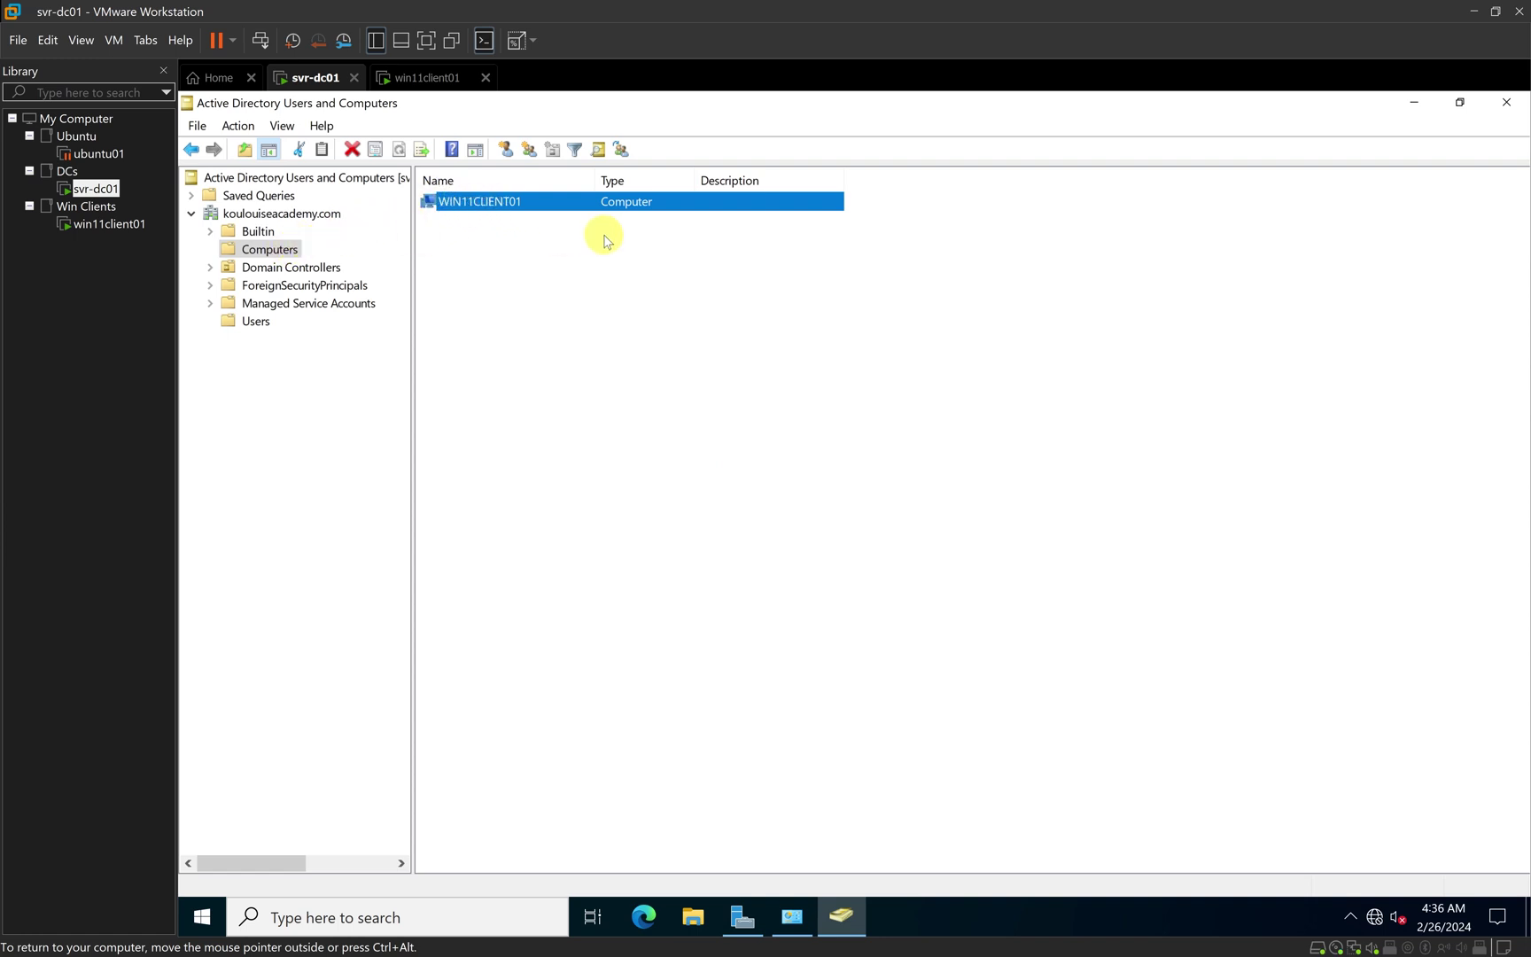
{"action": "left_click", "coordinate": [542, 248]}
{"action": "double_click", "coordinate": [483, 202]}
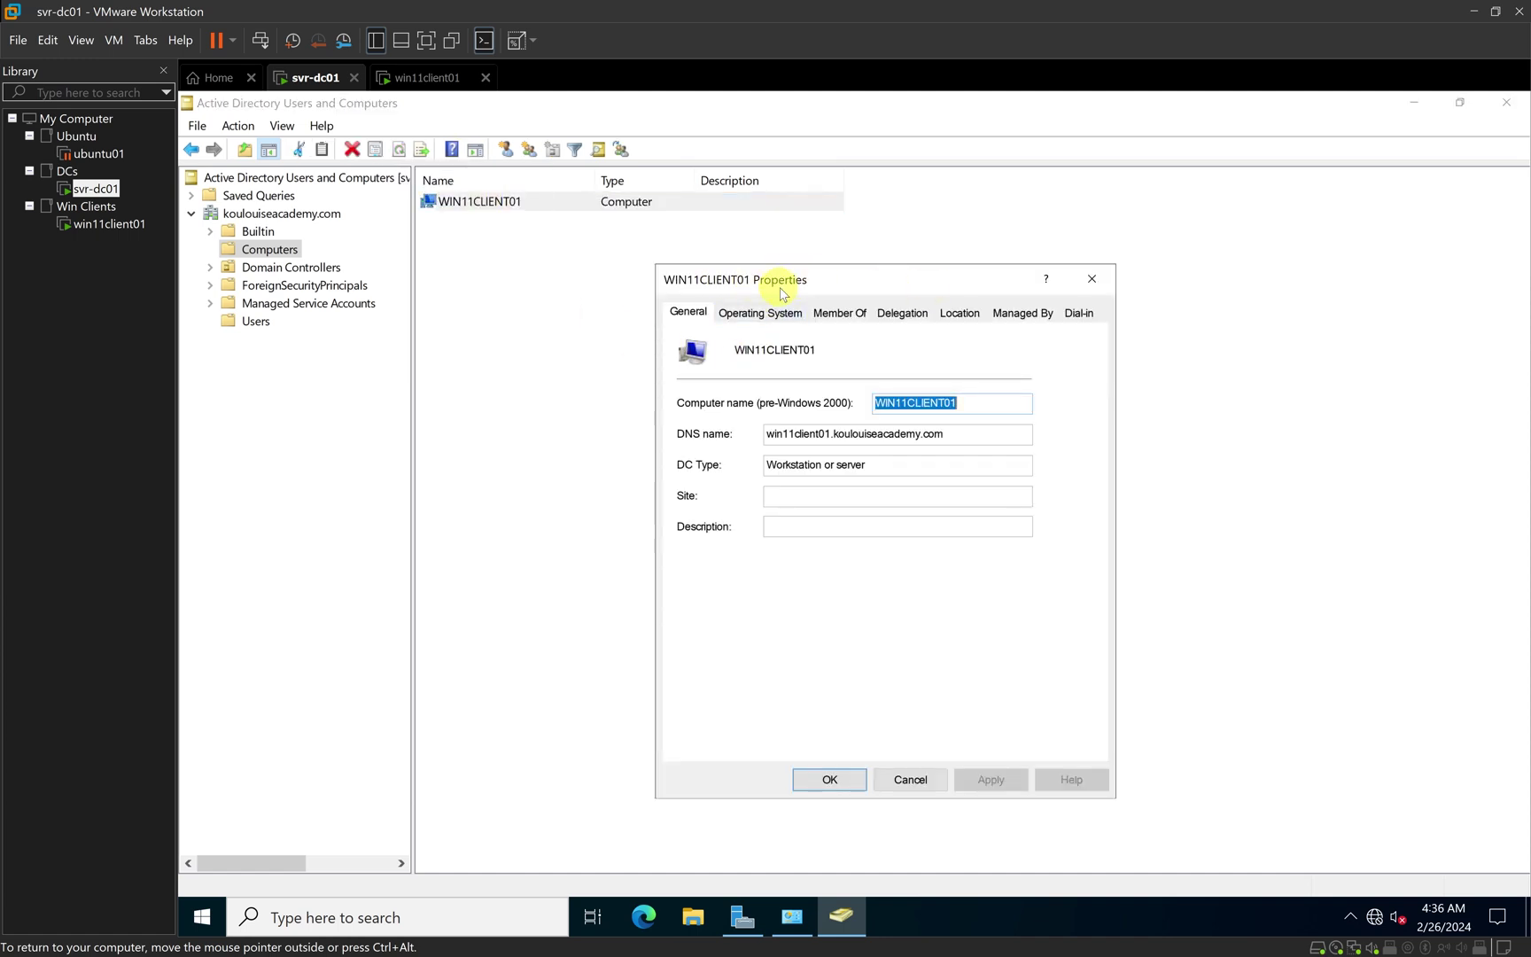
{"action": "left_click", "coordinate": [967, 402]}
{"action": "left_click_drag", "start_coordinate": [967, 401], "coordinate": [766, 433]}
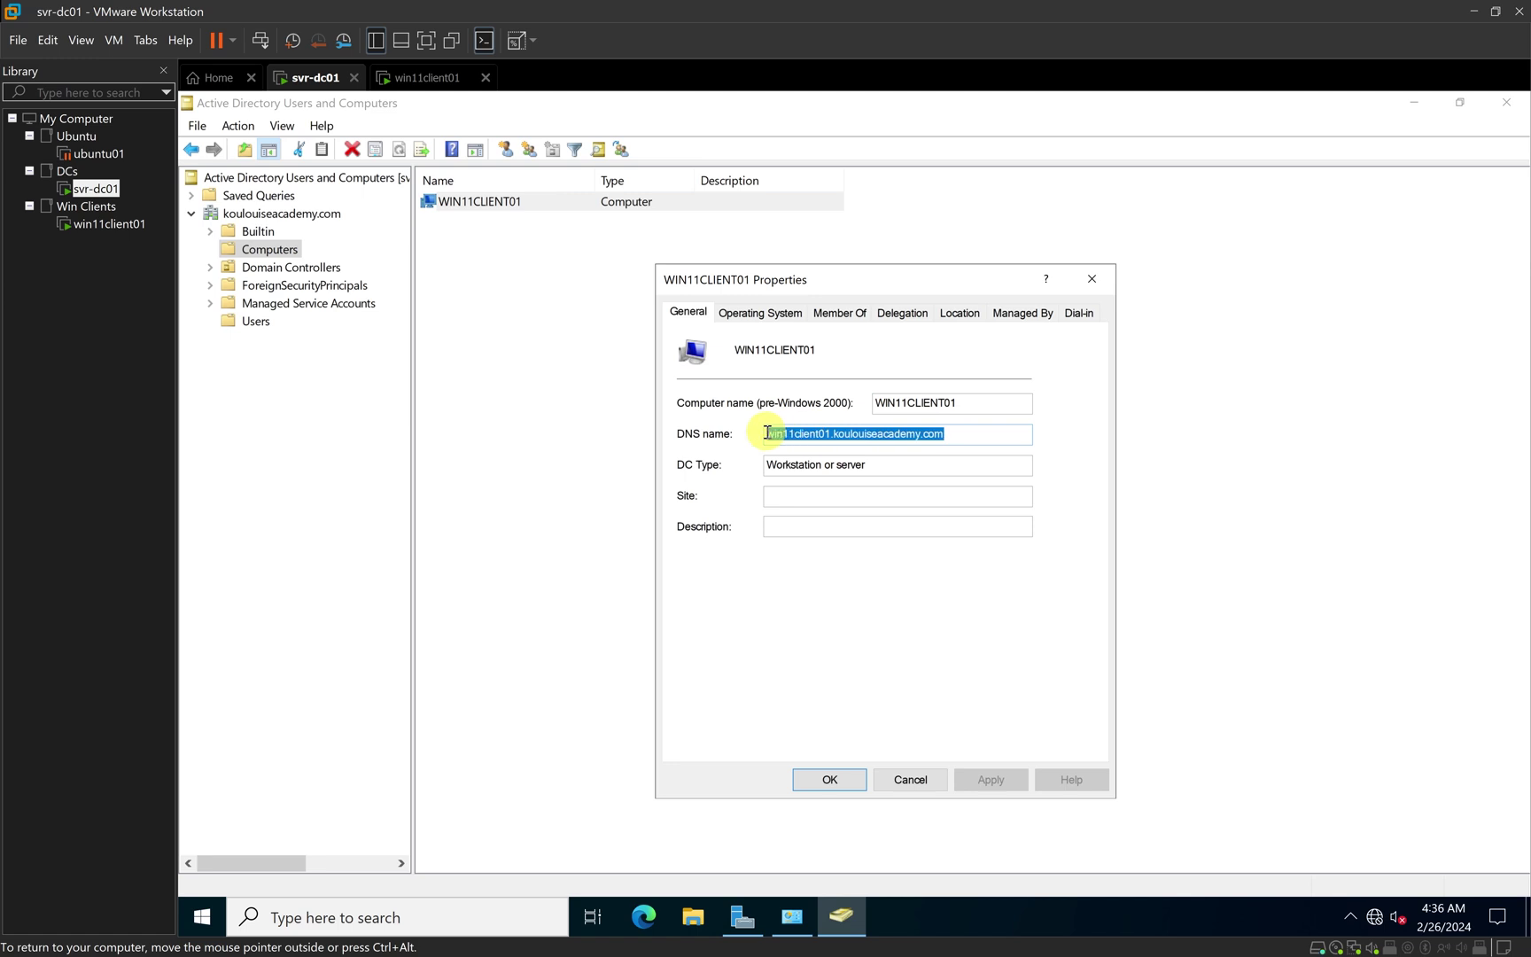
- Review the Operating System, Member Of, Delegation, Location and Managed By tabs, then close with OK
{"action": "left_click", "coordinate": [762, 314]}
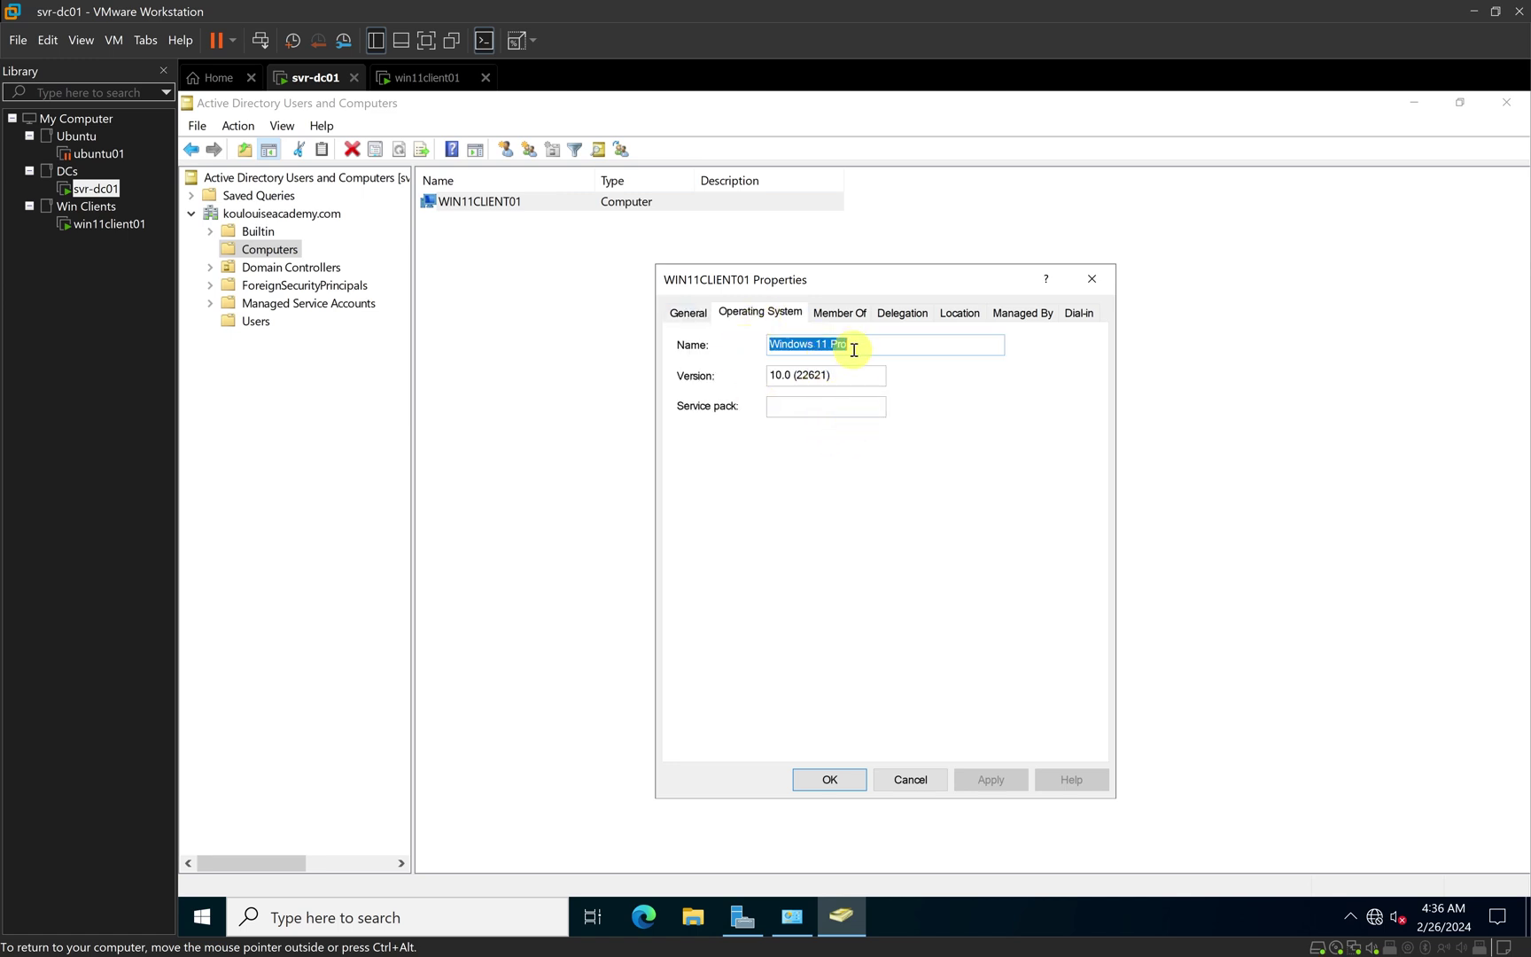
{"action": "left_click", "coordinate": [839, 314]}
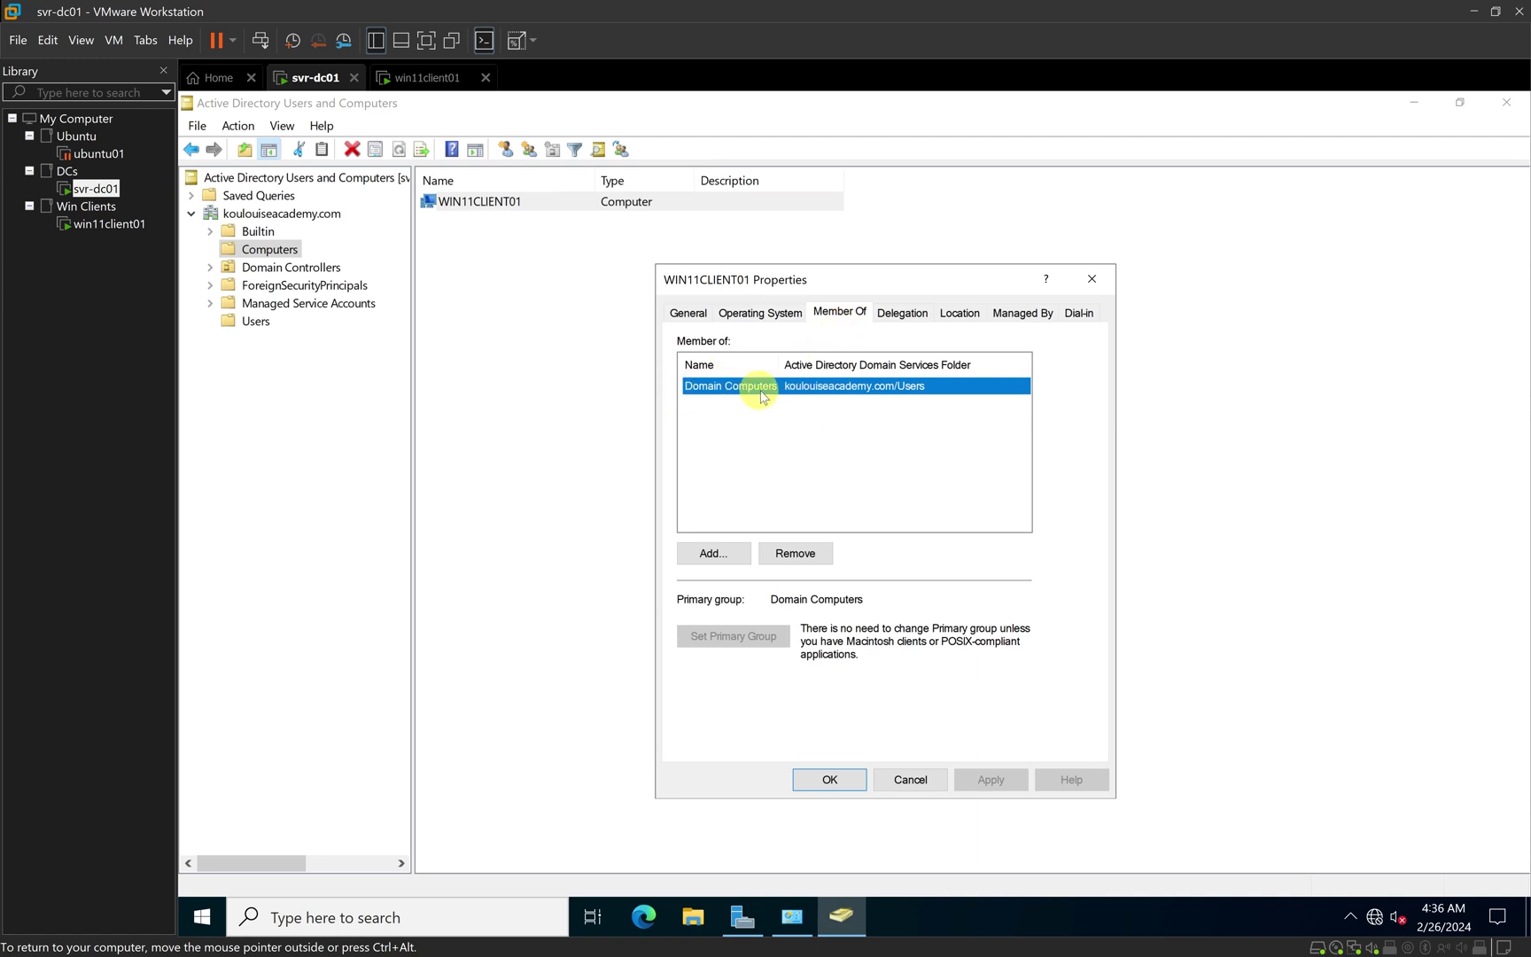
{"action": "left_click", "coordinate": [900, 313]}
{"action": "left_click", "coordinate": [959, 315]}
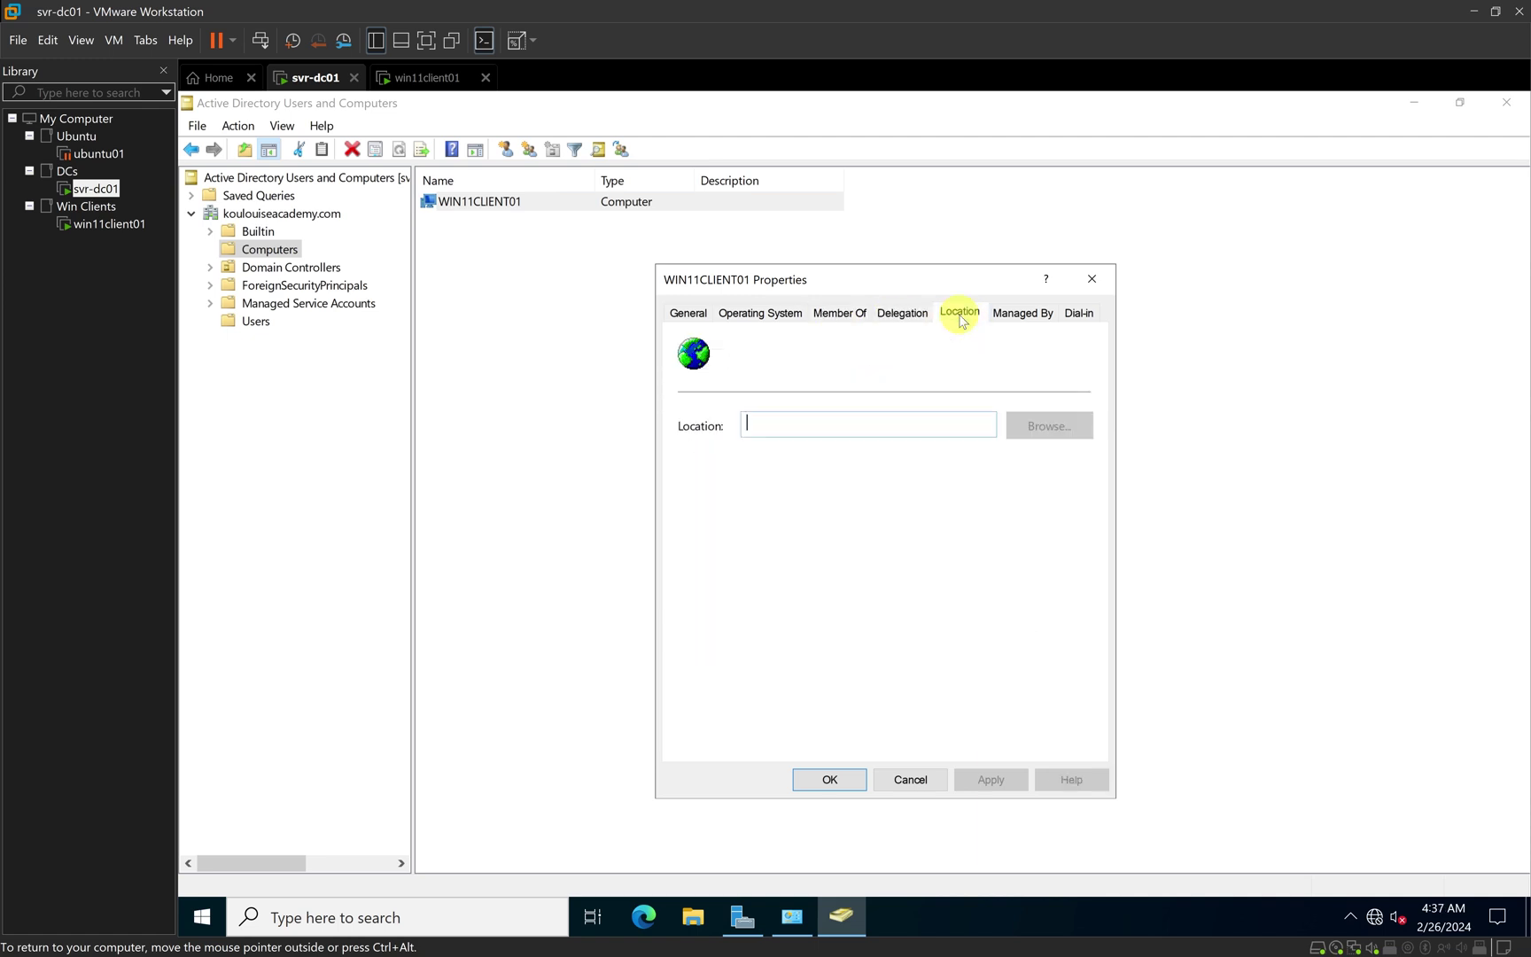
{"action": "left_click", "coordinate": [1023, 312]}
{"action": "left_click", "coordinate": [831, 781]}
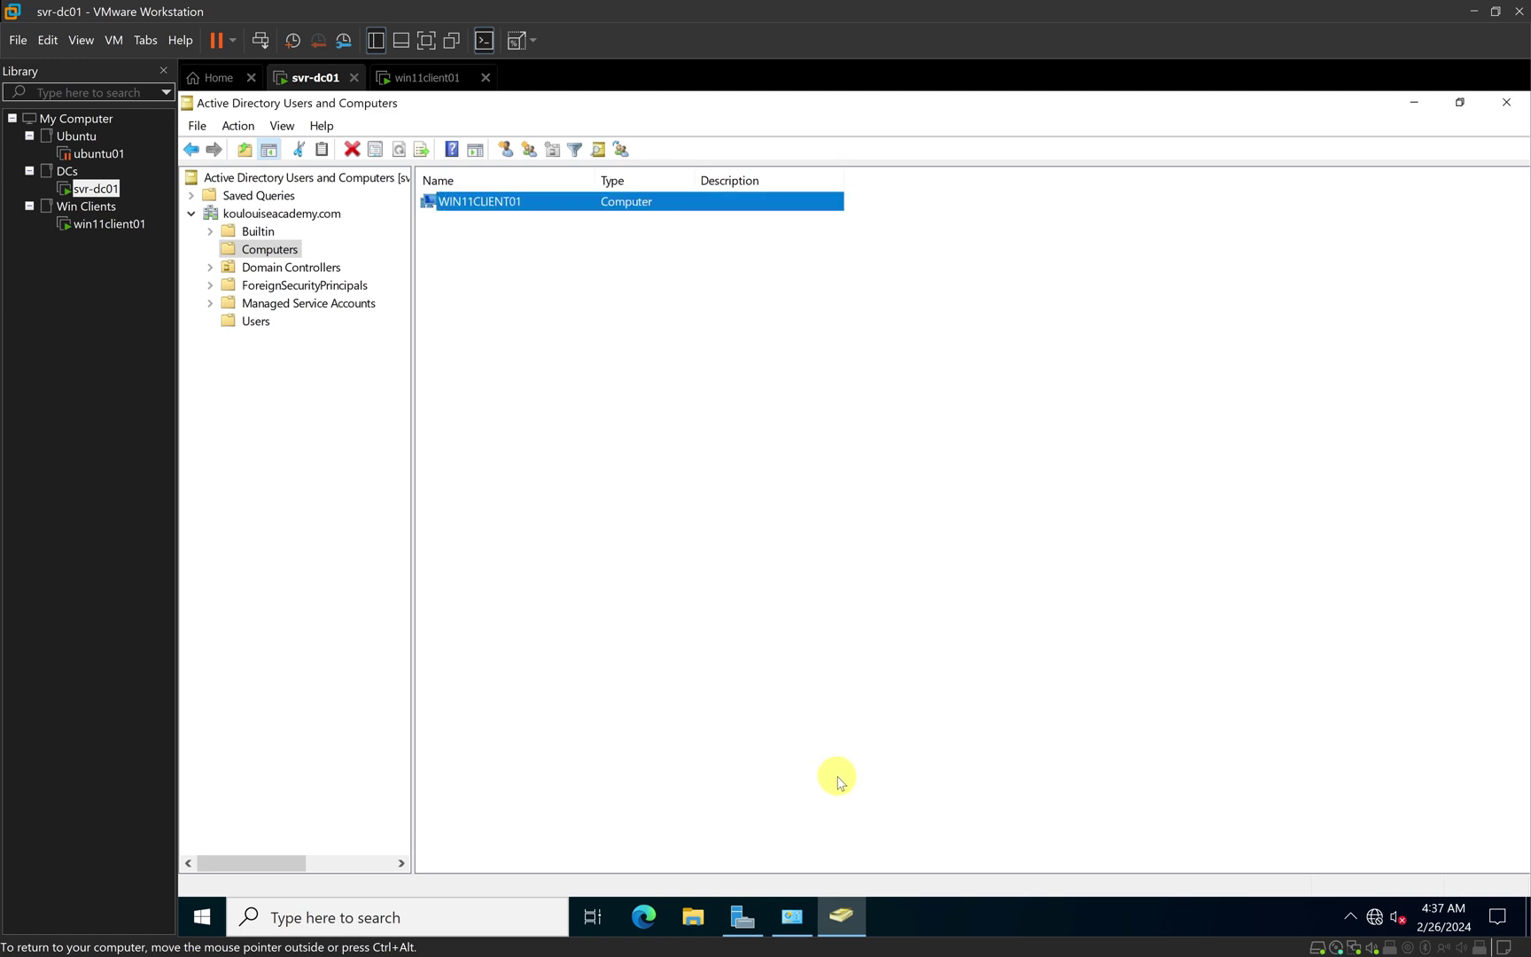